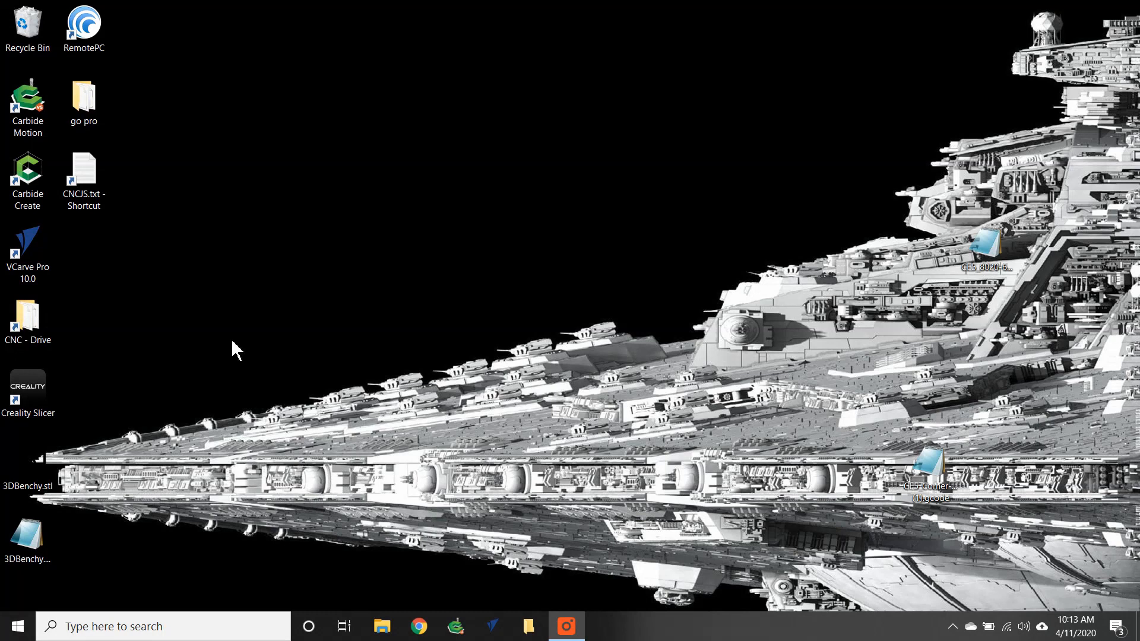
double_click(92, 186)
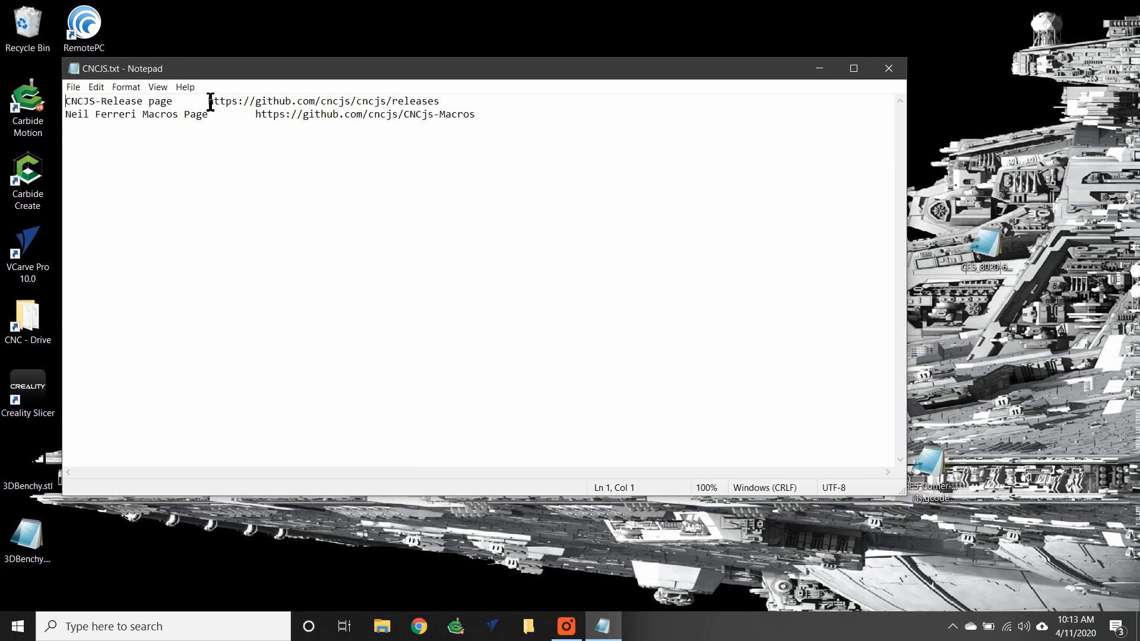
drag(210, 103, 445, 104)
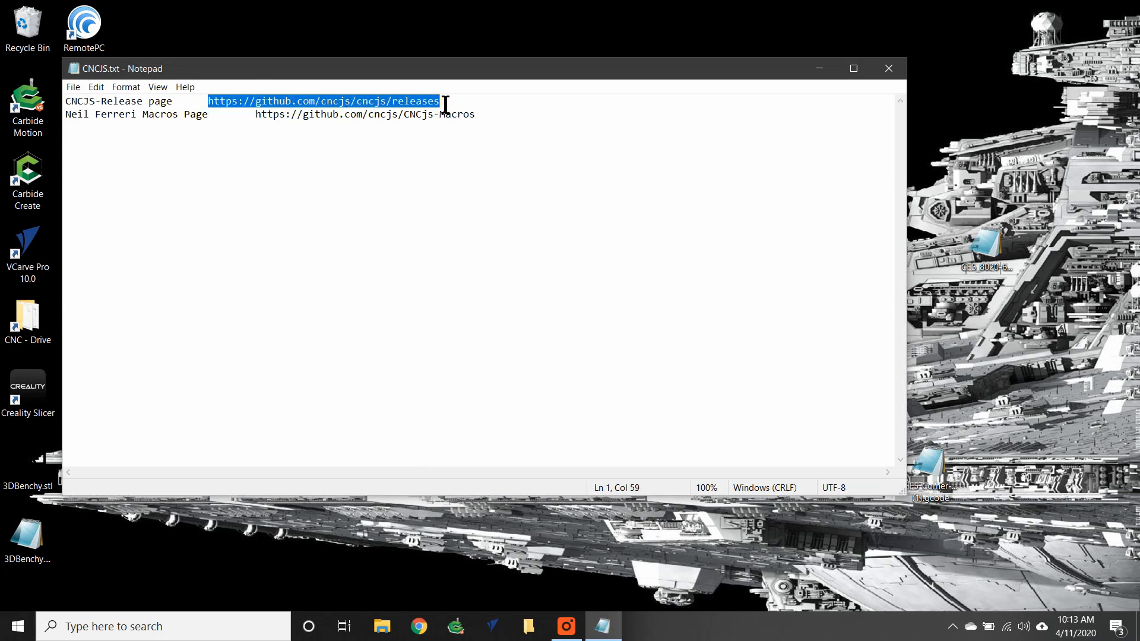
right_click(432, 102)
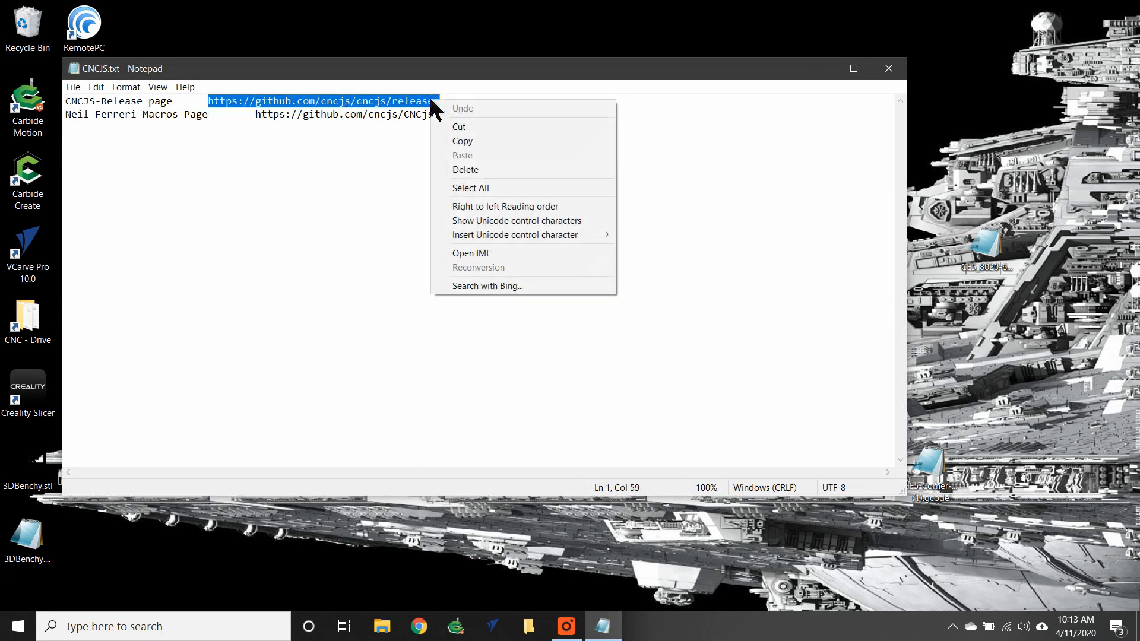
click(453, 139)
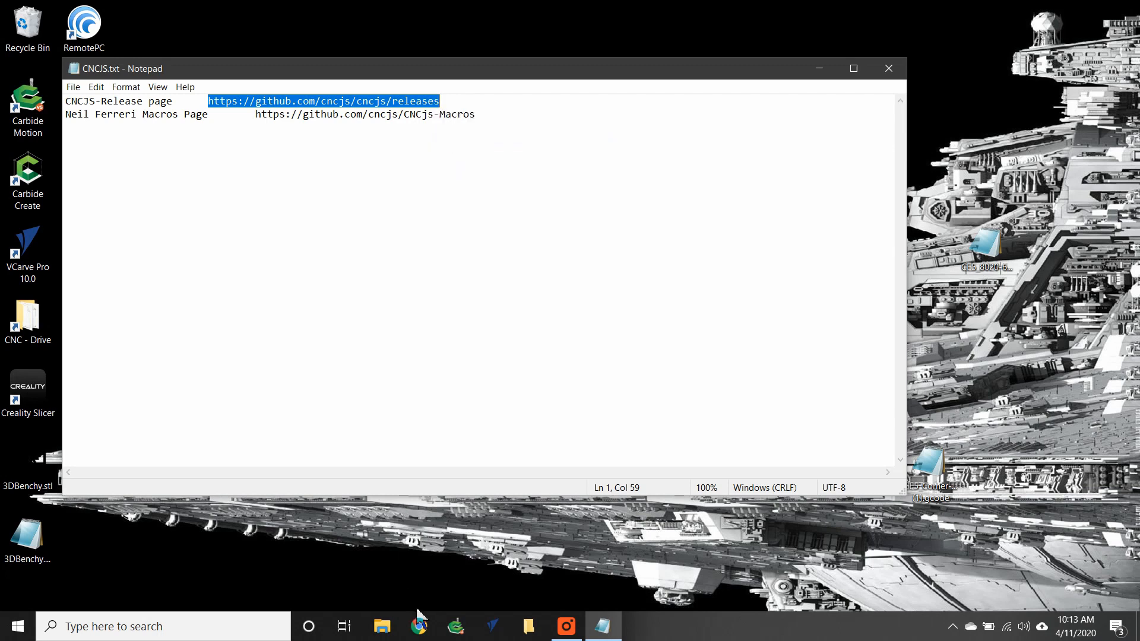
Switch to Chrome and paste and go to the CNCjs releases URL.
click(419, 627)
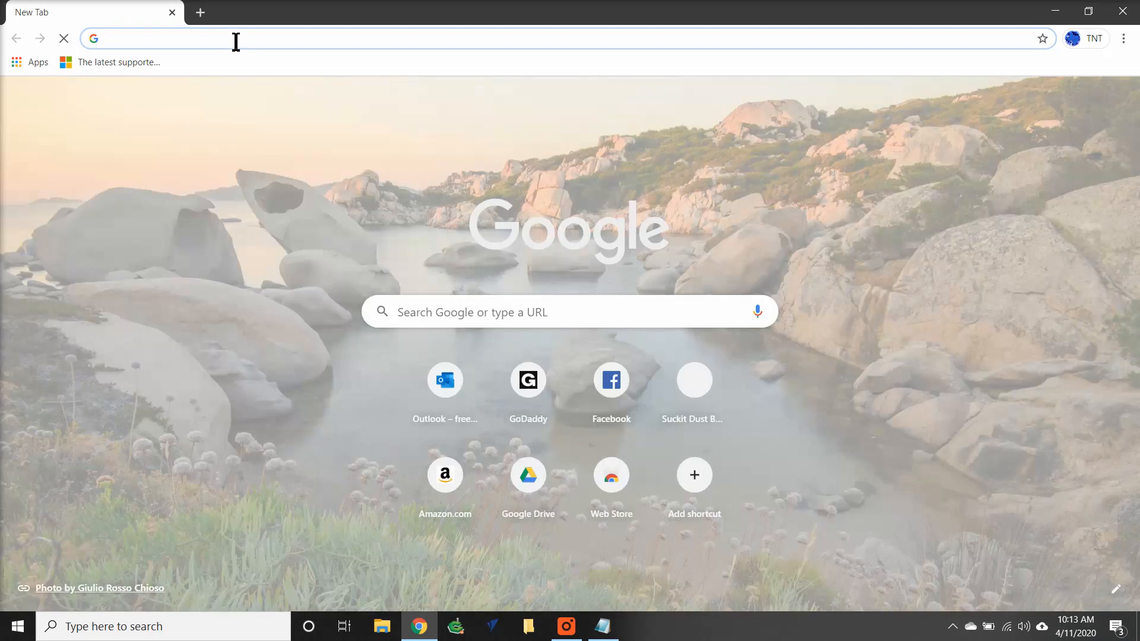
right_click(235, 39)
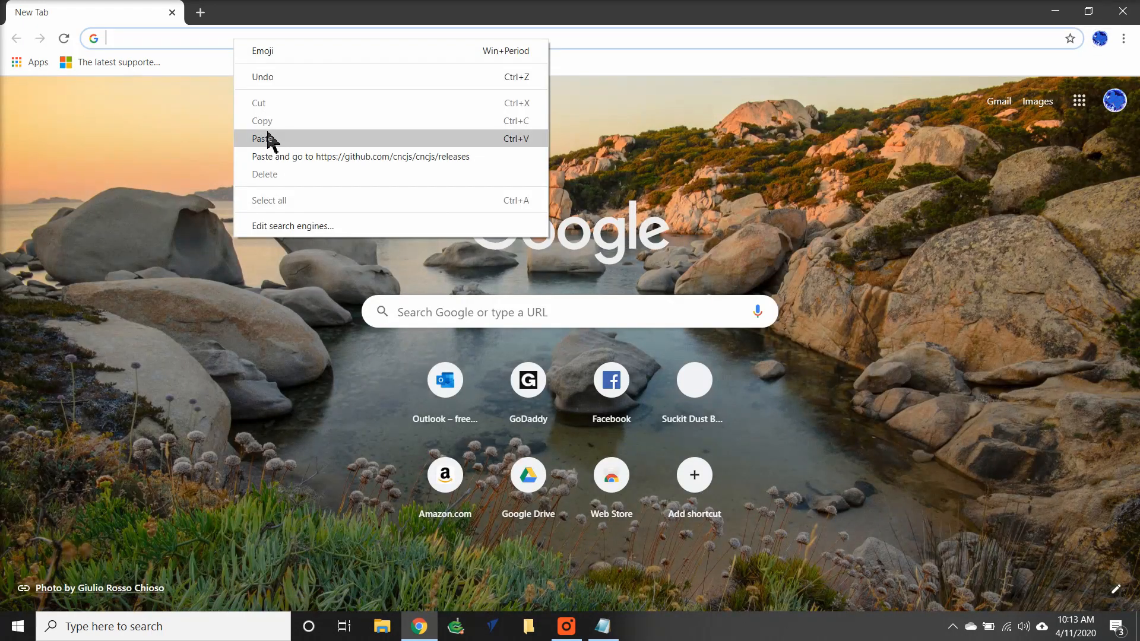
click(268, 139)
key(Return)
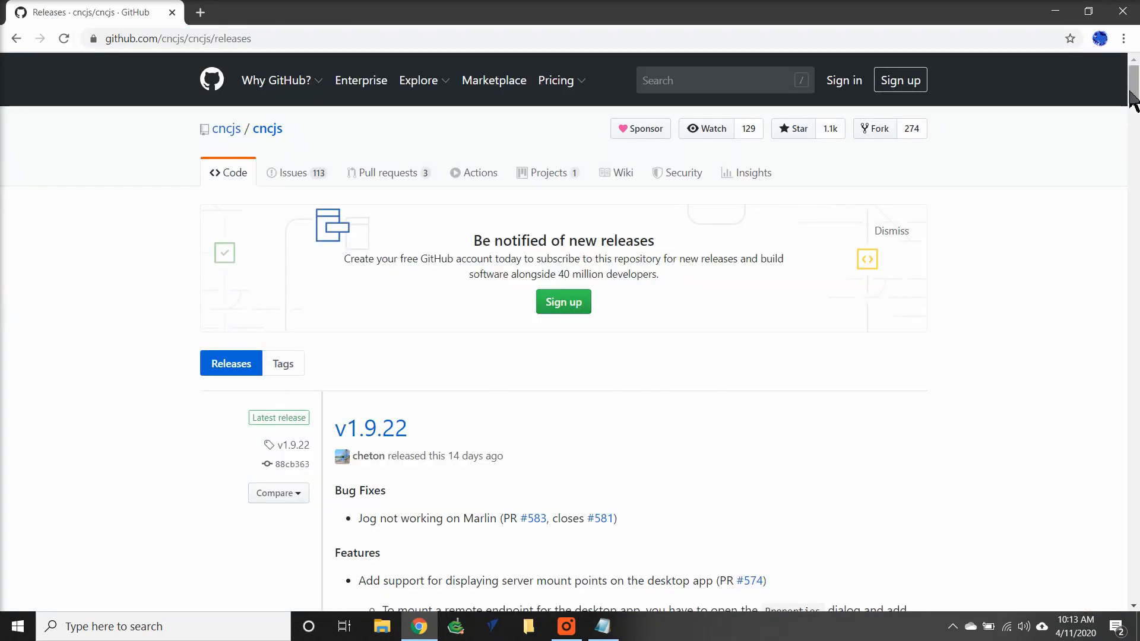
Download cncjs-app-1.9.22-win-x64.exe from the v1.9.22 assets and run the installer anyway despite SmartScreen.
drag(1133, 101, 1128, 224)
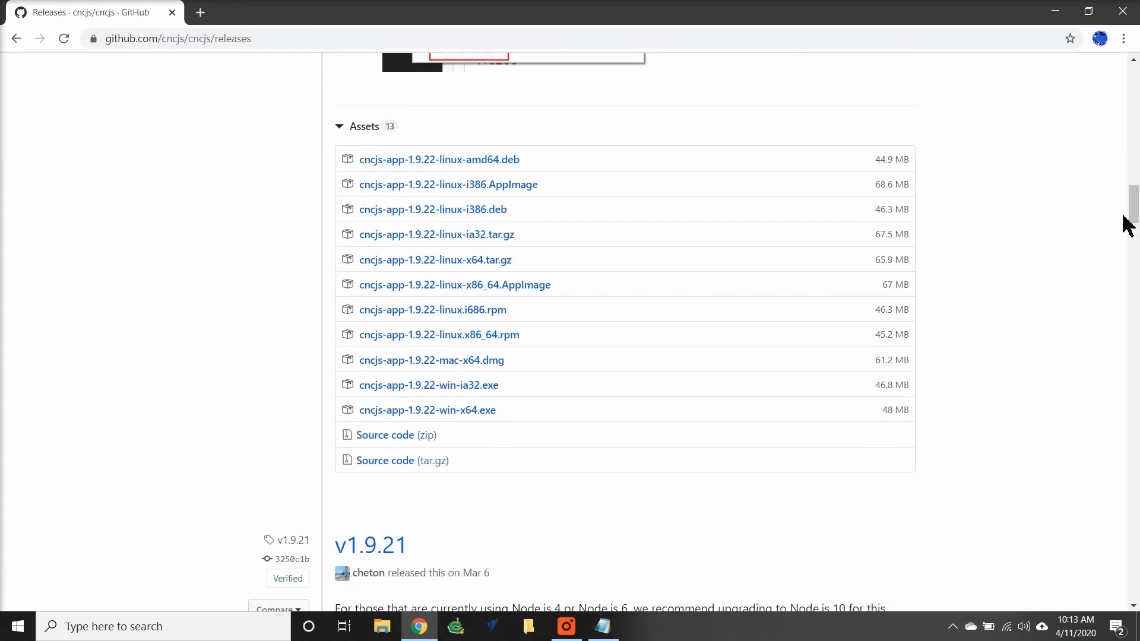
click(459, 418)
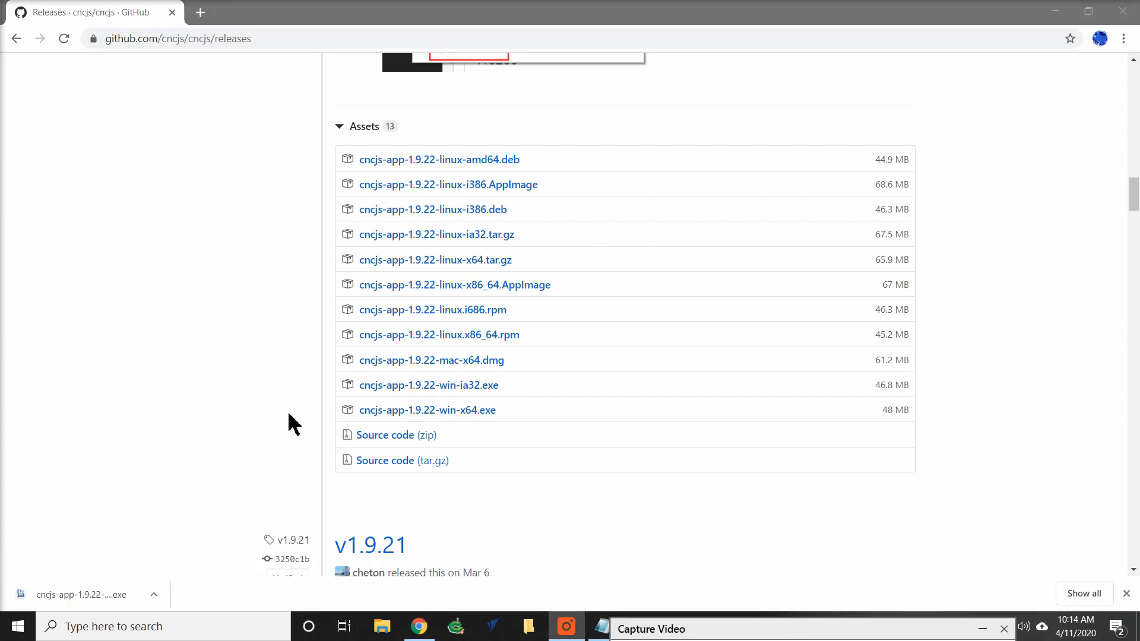
click(110, 593)
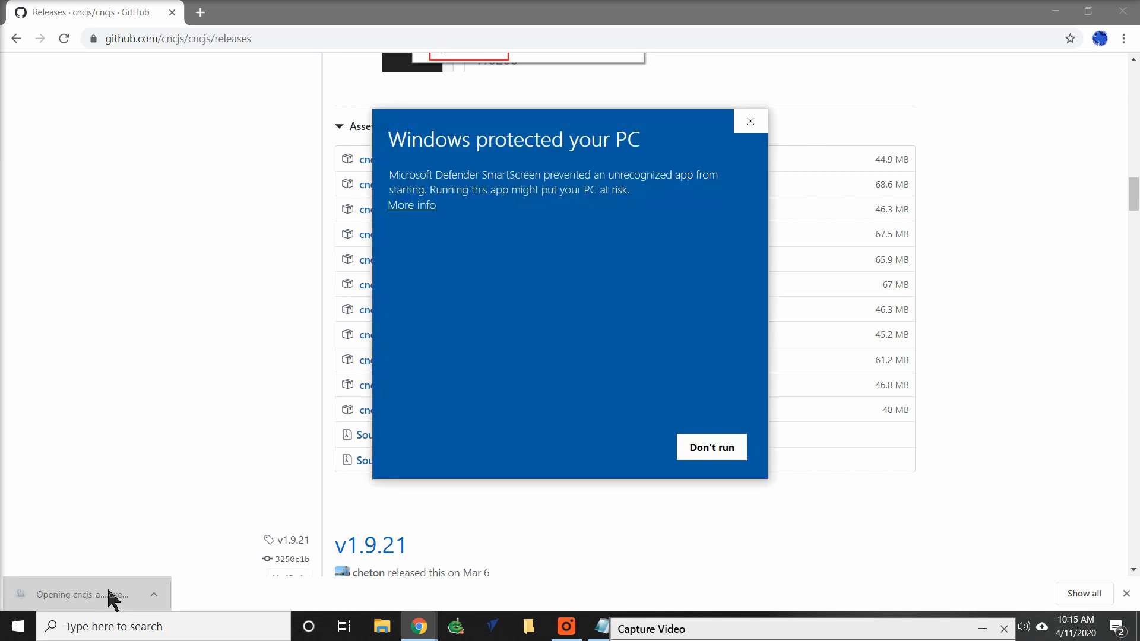
click(428, 215)
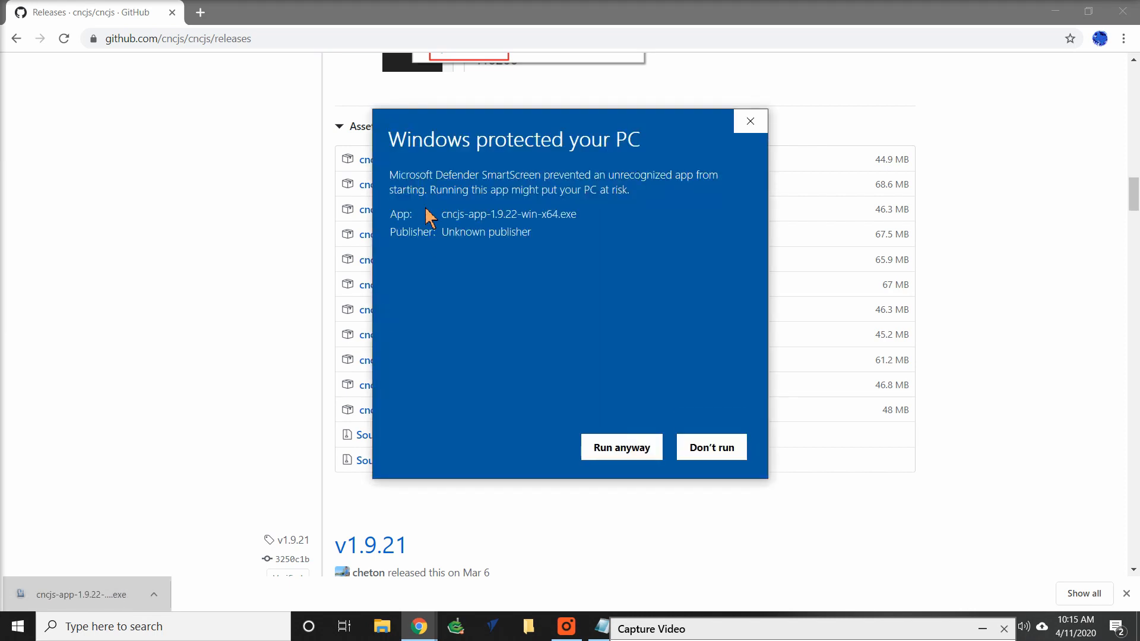
click(595, 447)
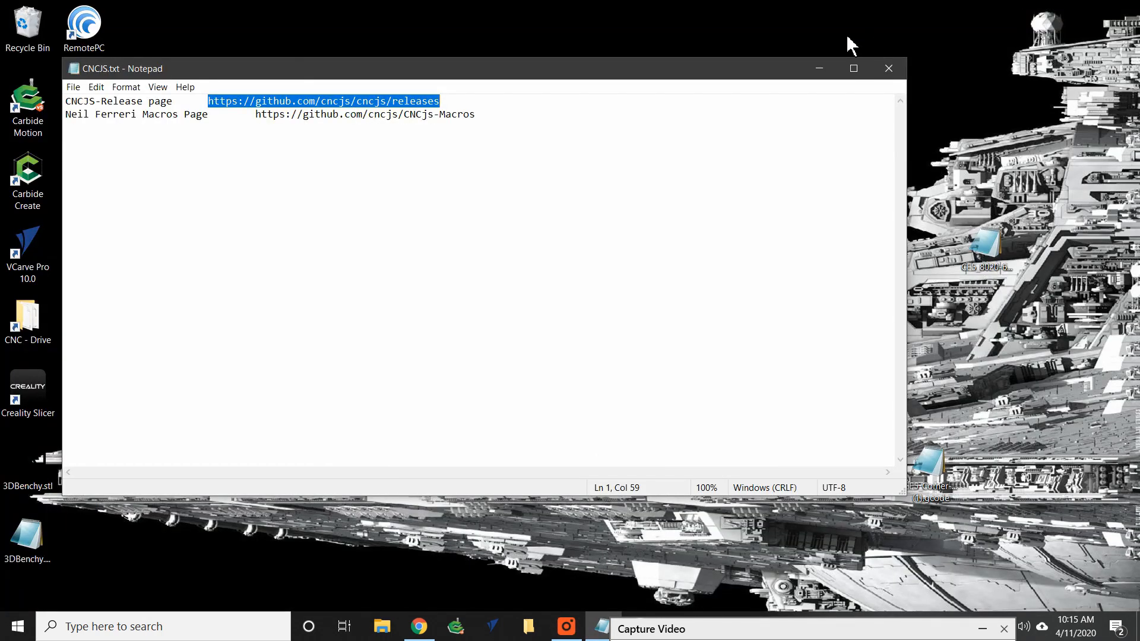
Minimize the text file, launch CNCjs from the desktop and maximize its window.
click(824, 68)
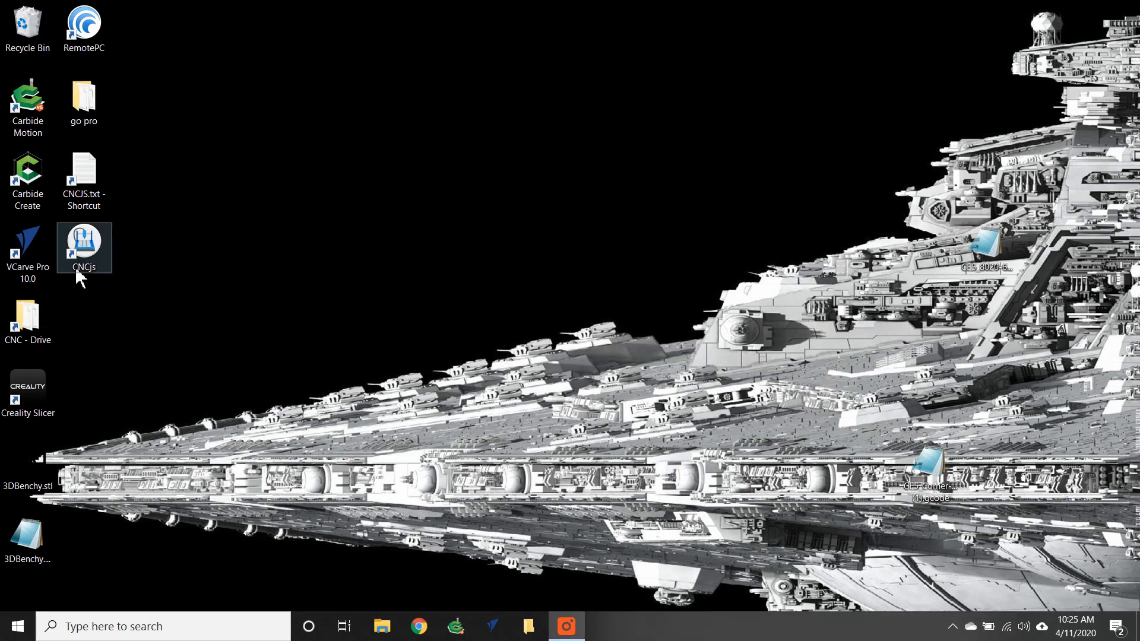
click(82, 262)
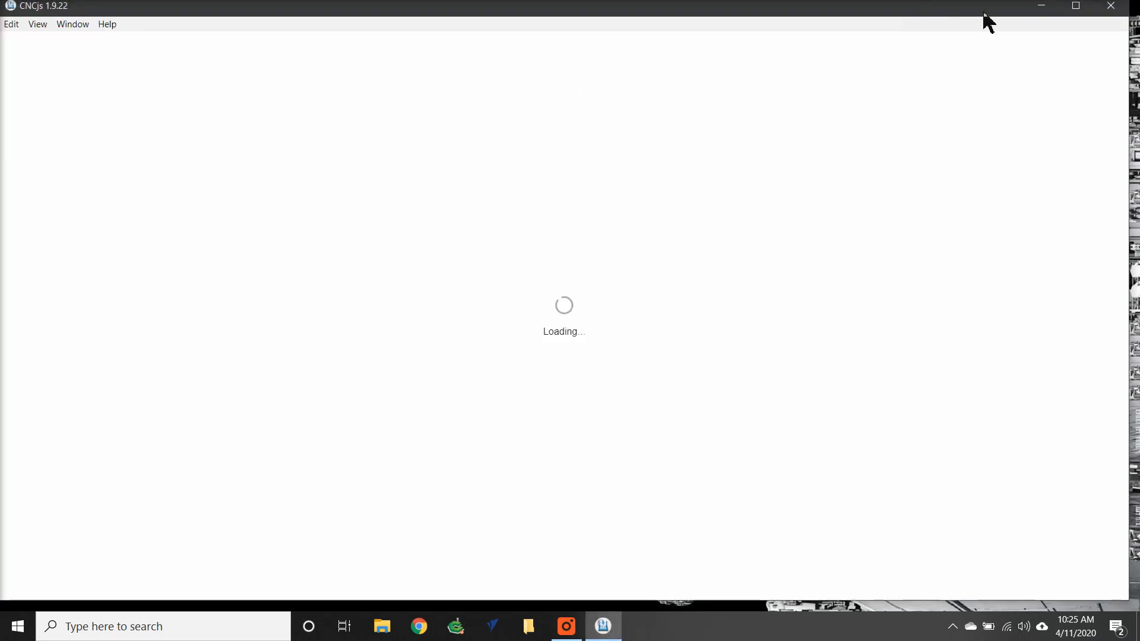
click(1076, 6)
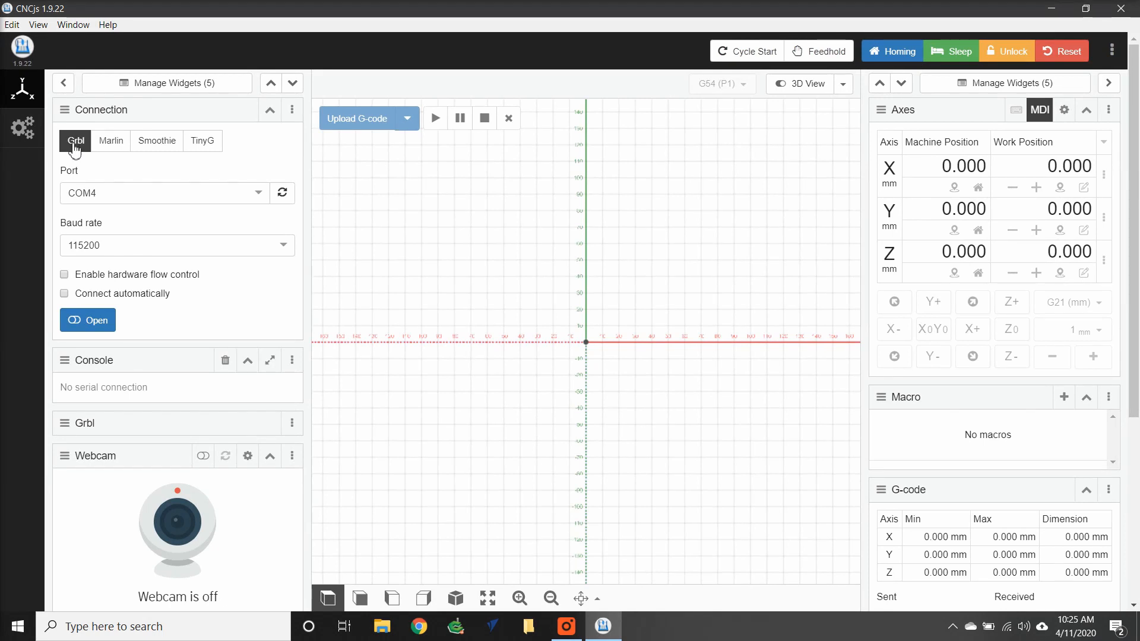
Refresh the ports, select COM5, enable Connect automatically, and open the Grbl connection.
click(280, 197)
click(259, 196)
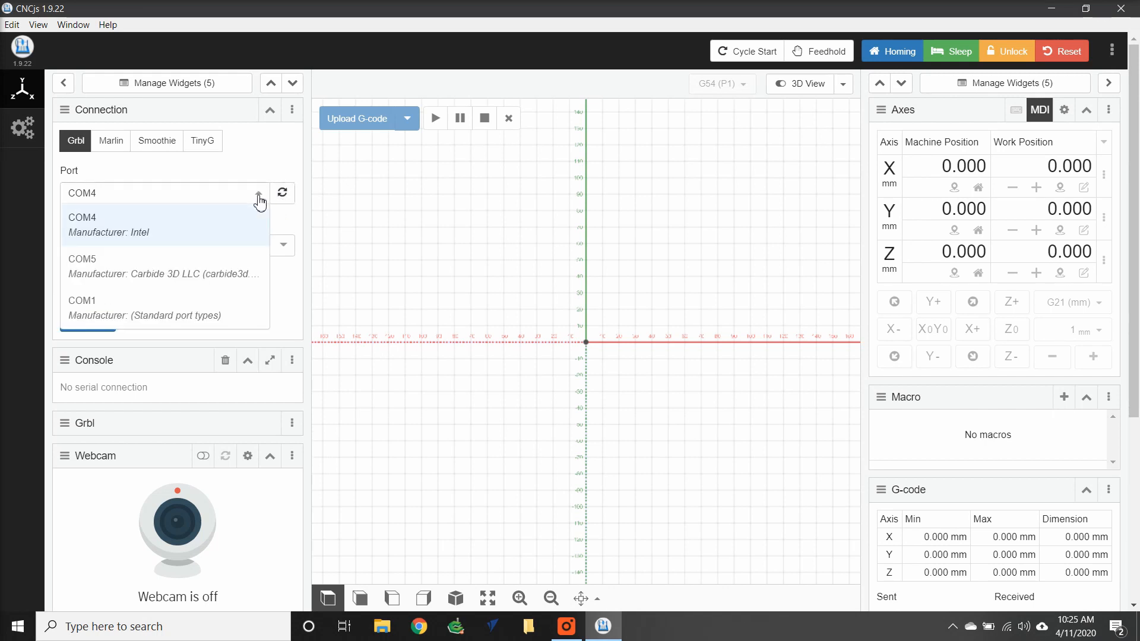
click(182, 282)
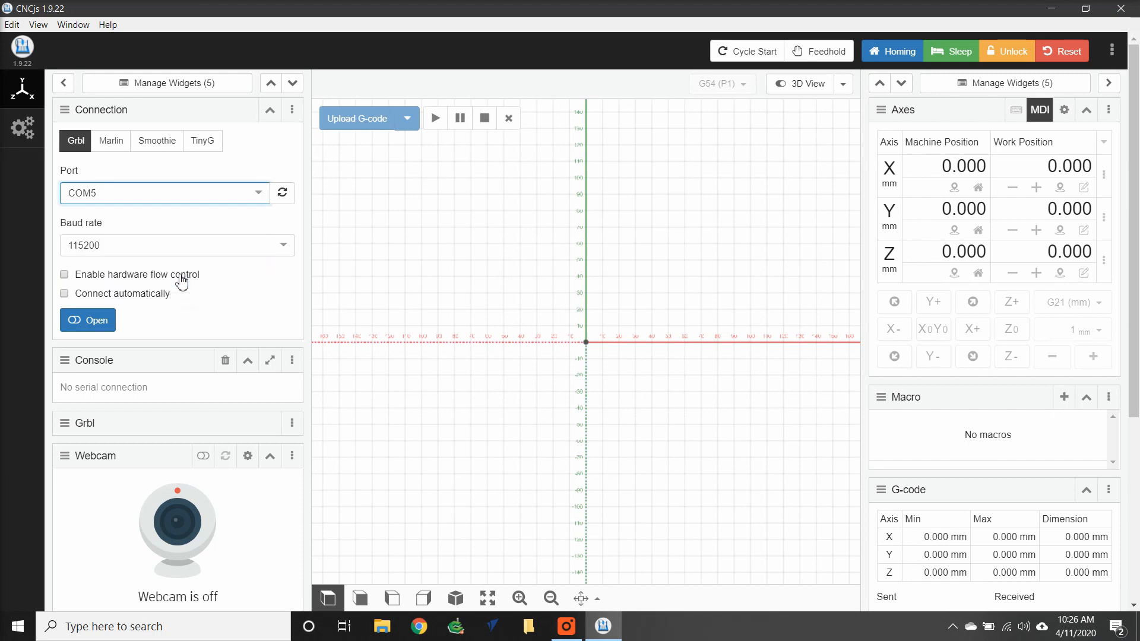
click(64, 294)
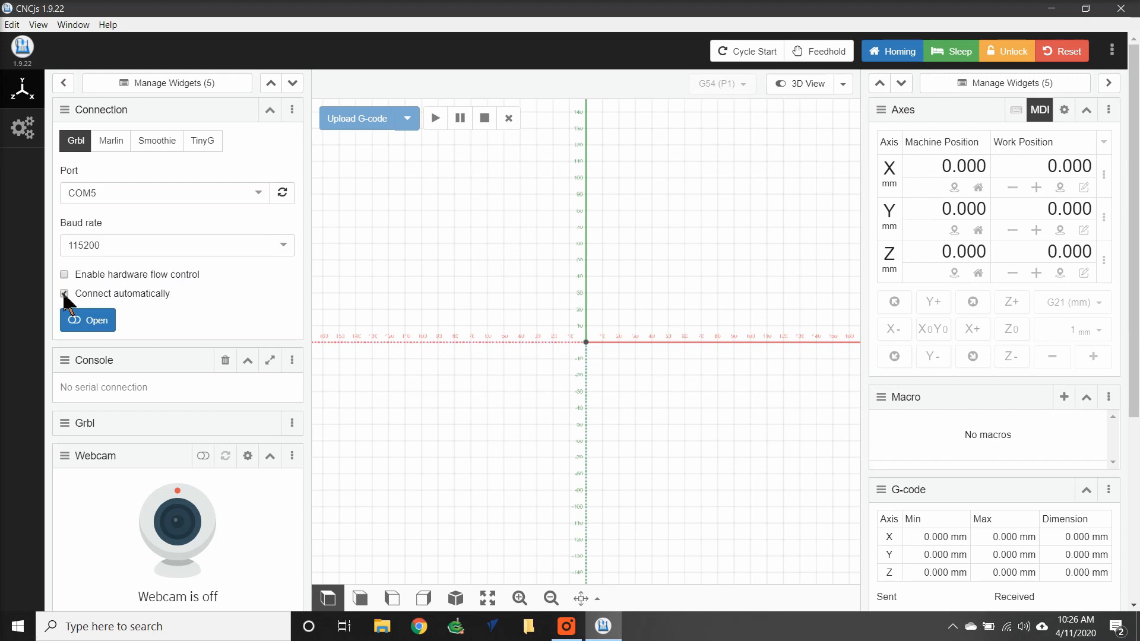
click(92, 325)
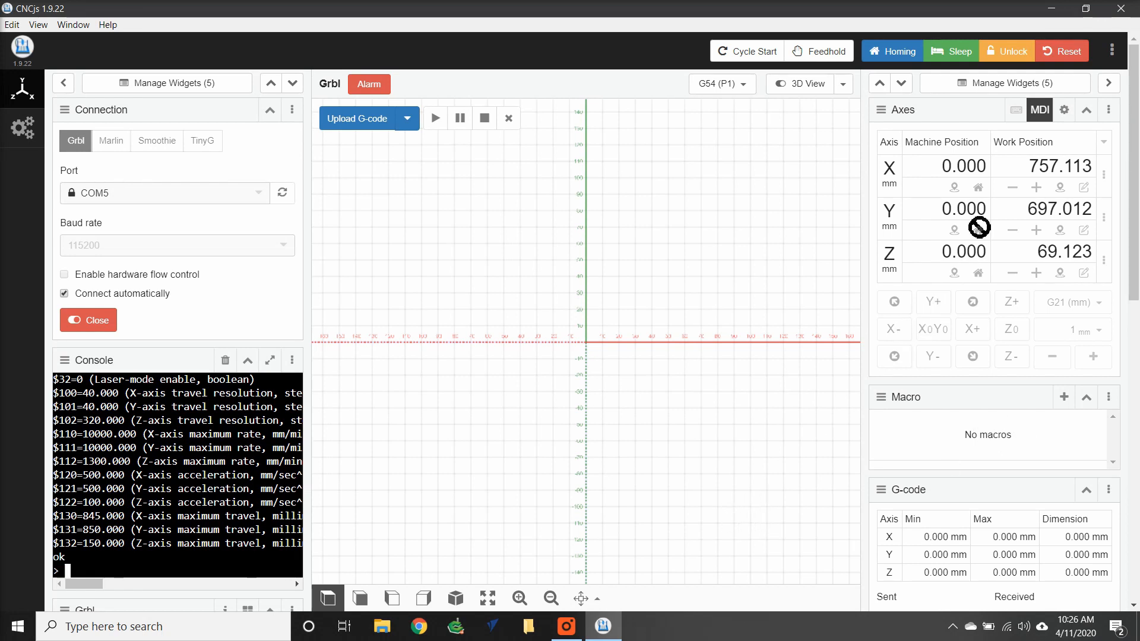
click(1051, 10)
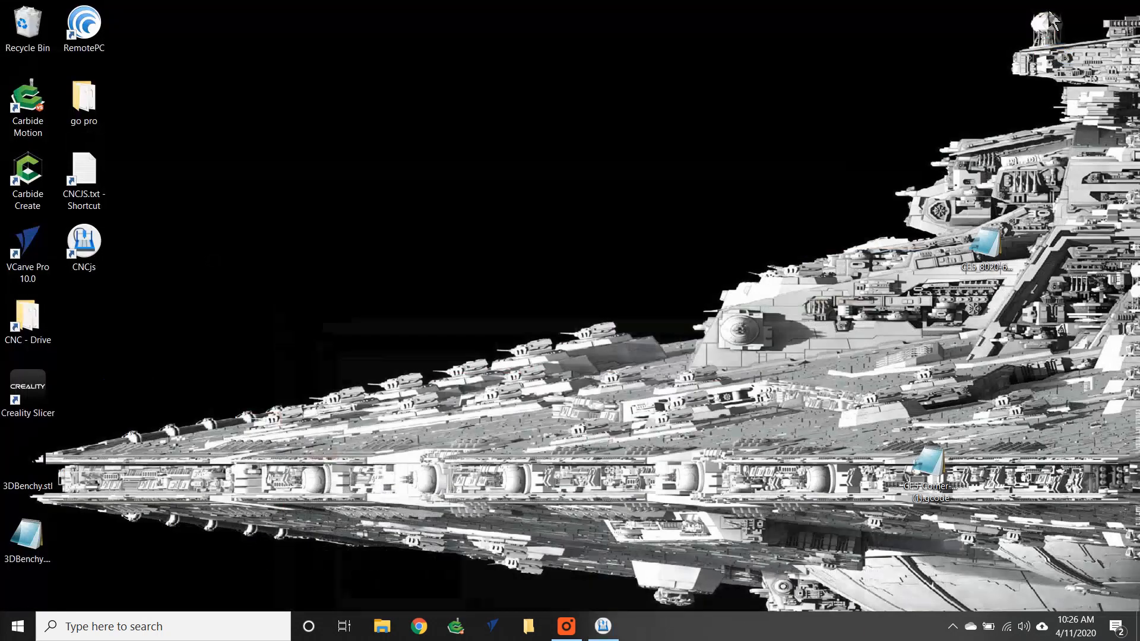
double_click(105, 167)
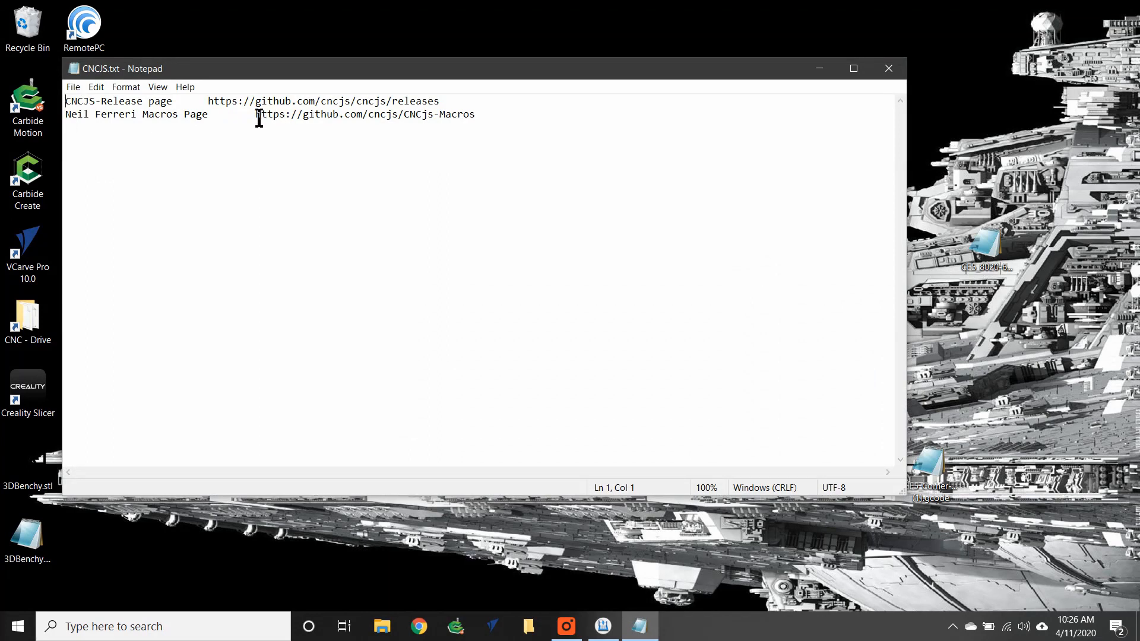
drag(259, 118, 456, 132)
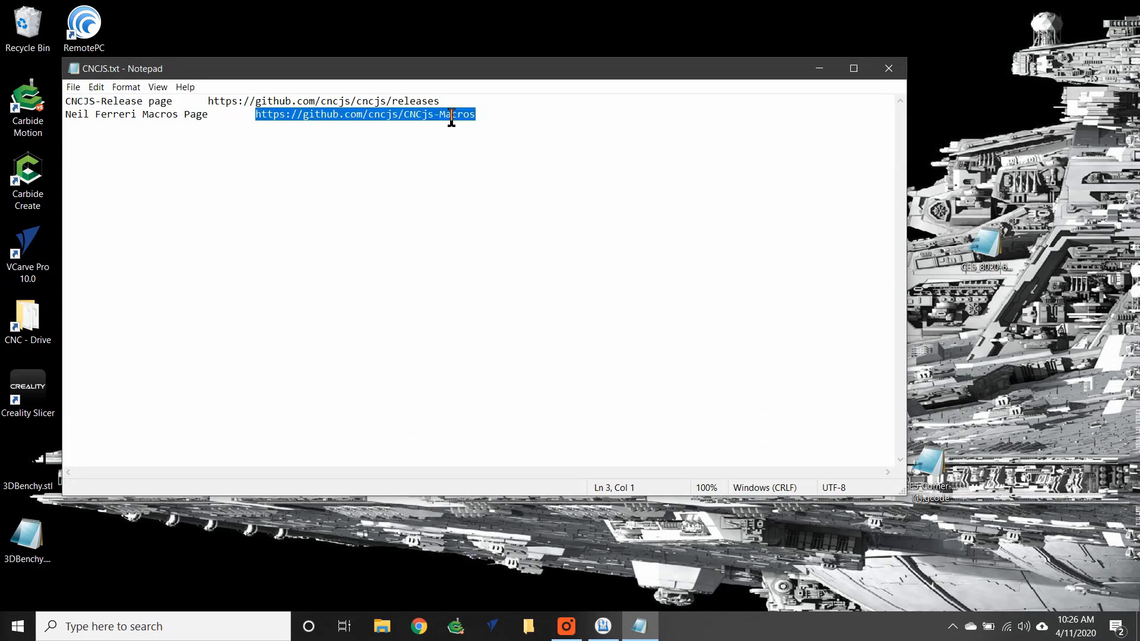
right_click(452, 117)
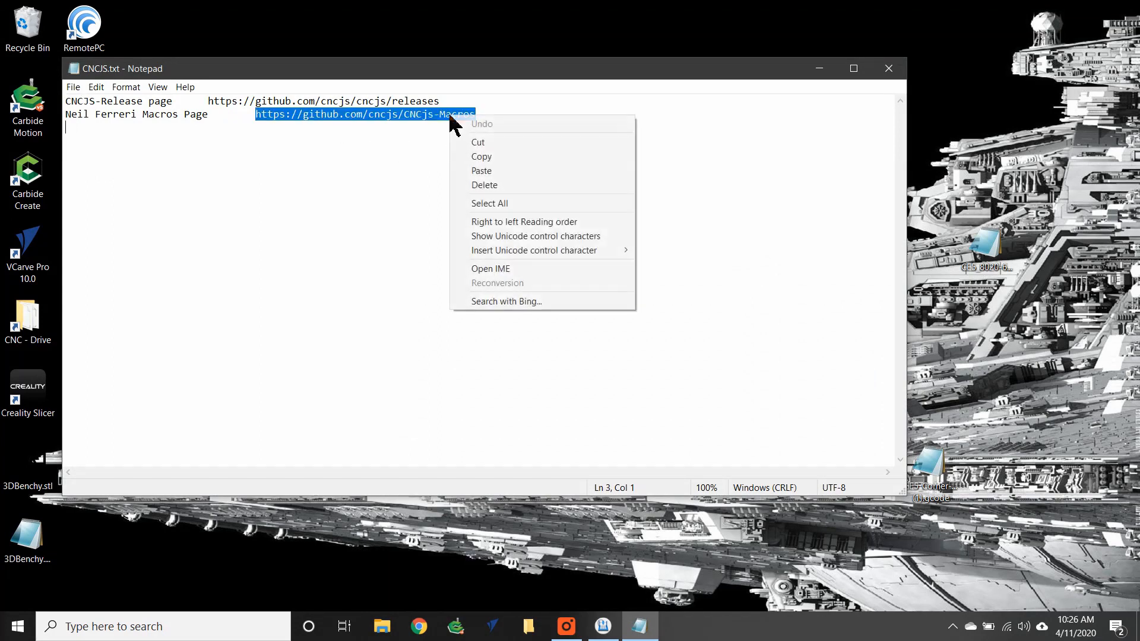
click(475, 157)
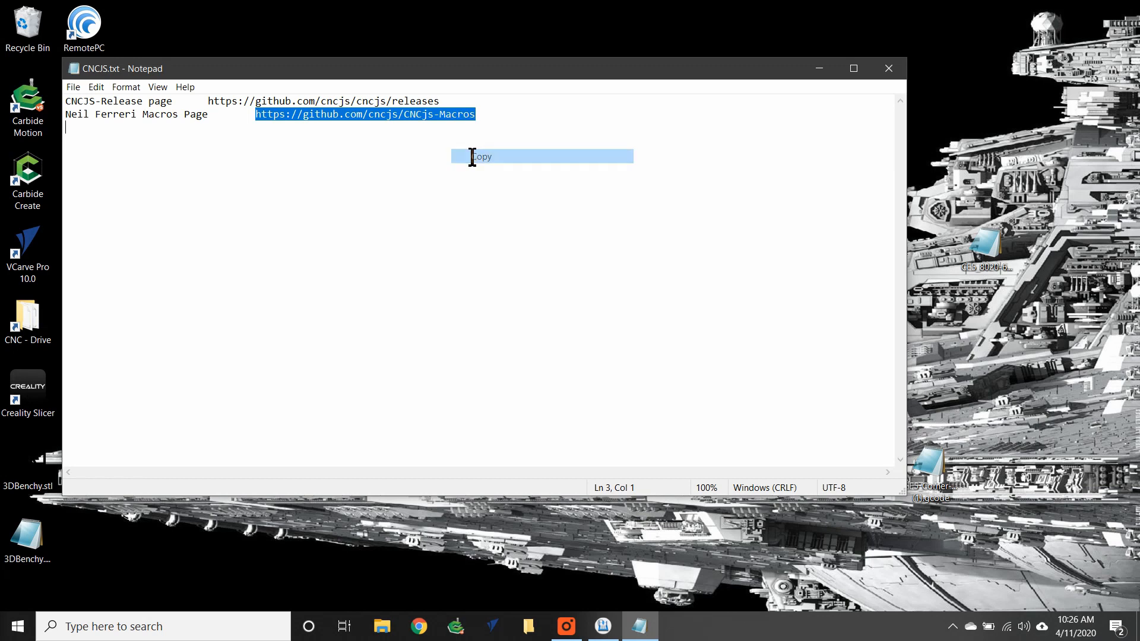
Switch to Chrome and paste and go to the CNCjs-Macros URL in a new tab.
click(426, 631)
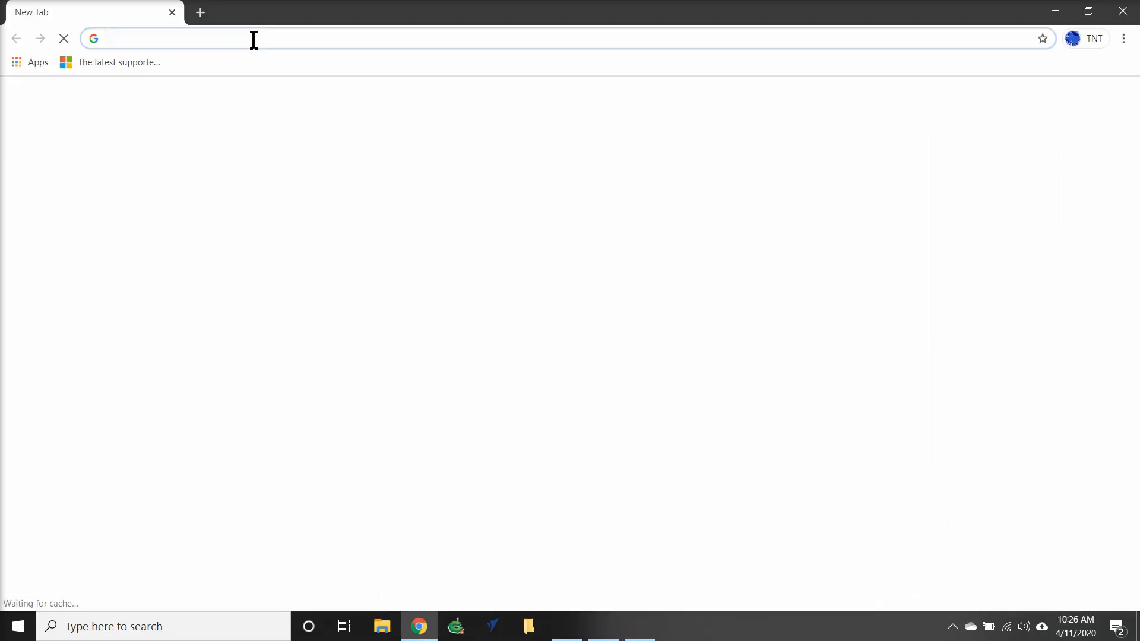
right_click(254, 40)
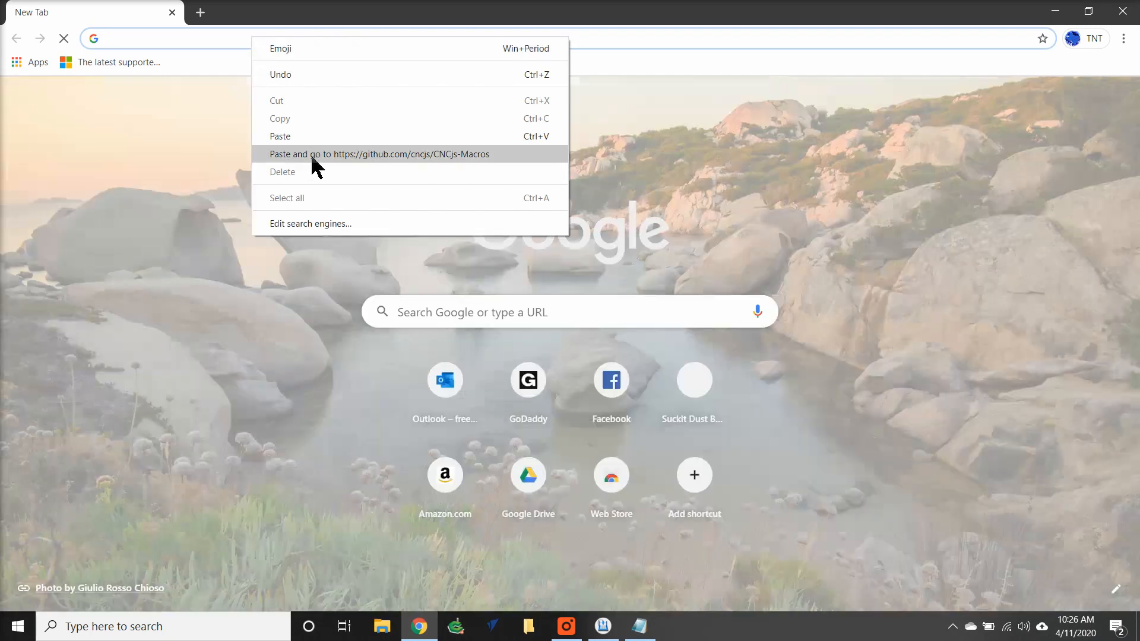
click(312, 156)
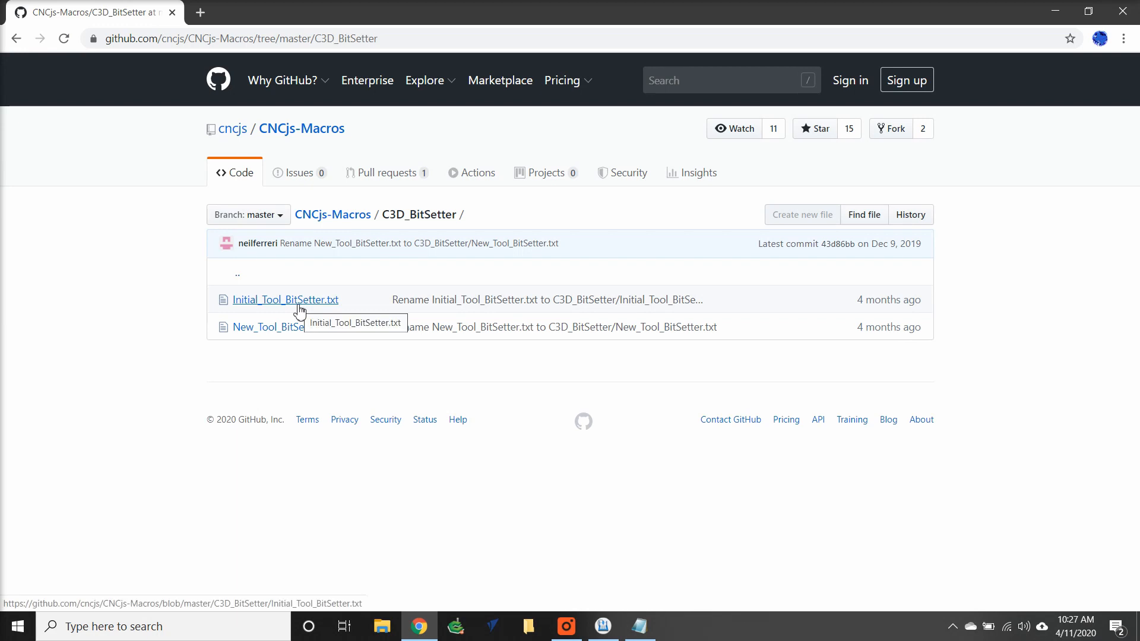
Open Initial_Tool_BitSetter.txt in the C3D_BitSetter folder, select its entire code and copy it.
click(299, 307)
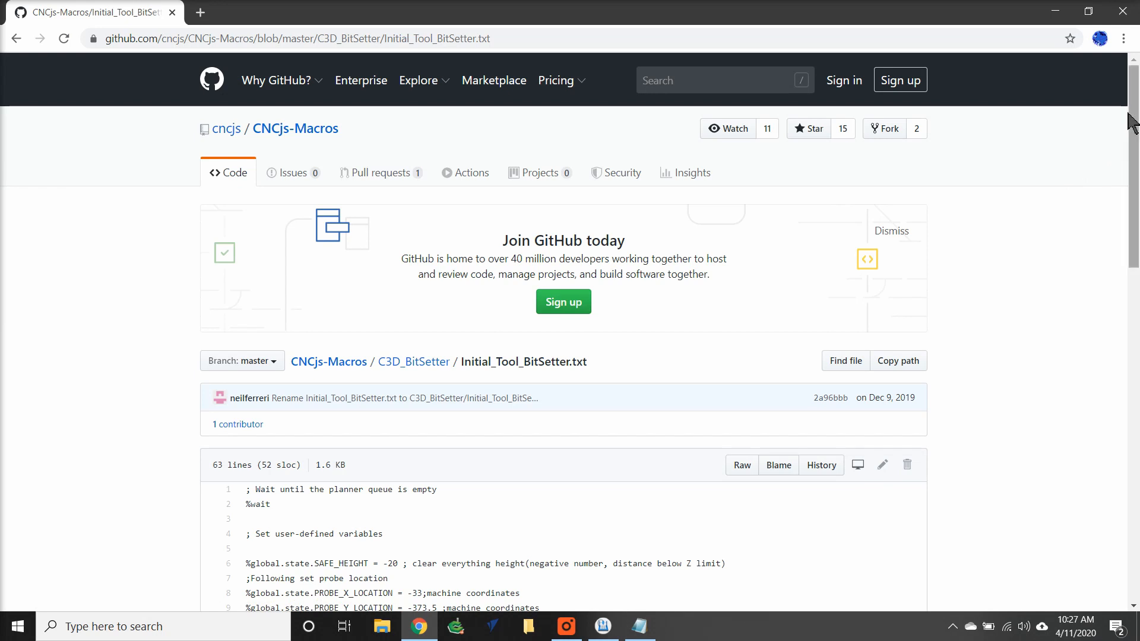
drag(1134, 117, 1102, 458)
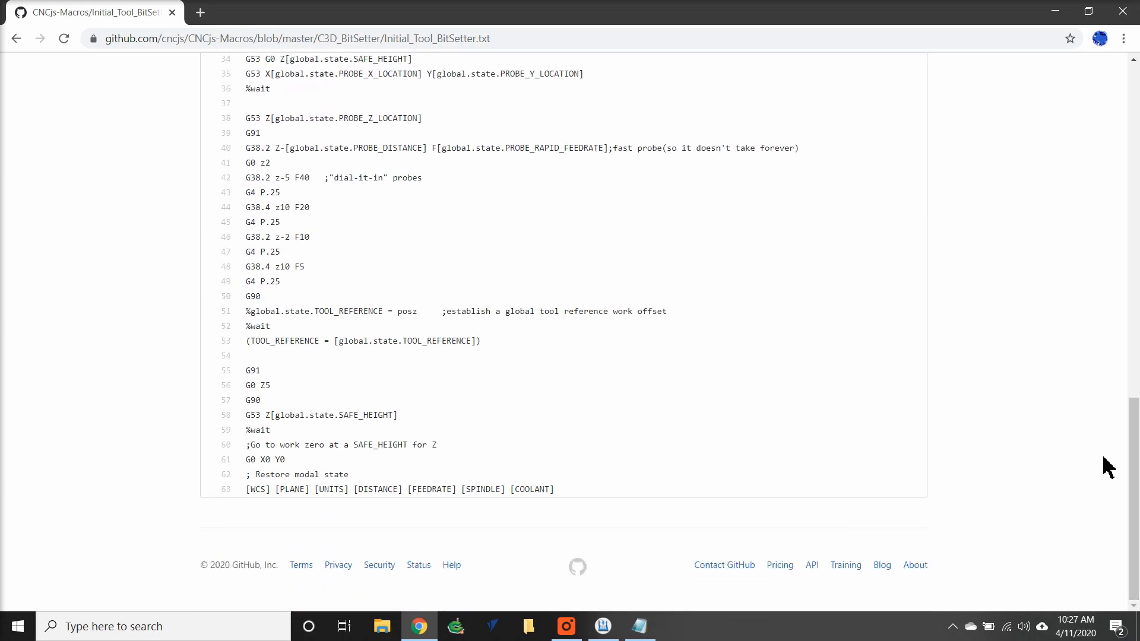
drag(572, 497, 237, 499)
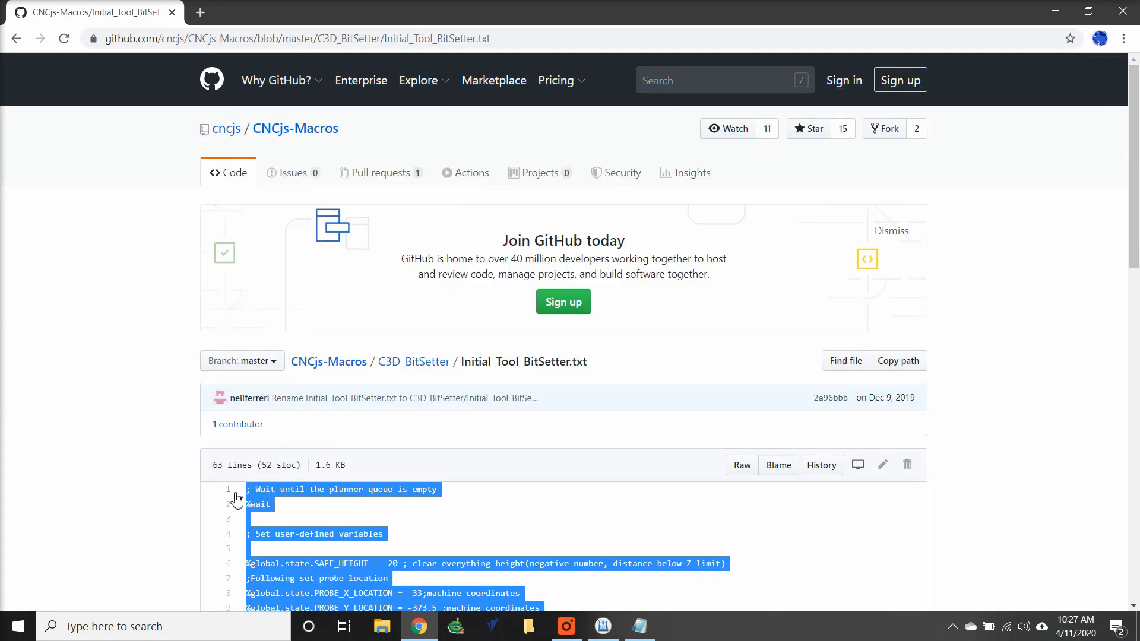
right_click(265, 492)
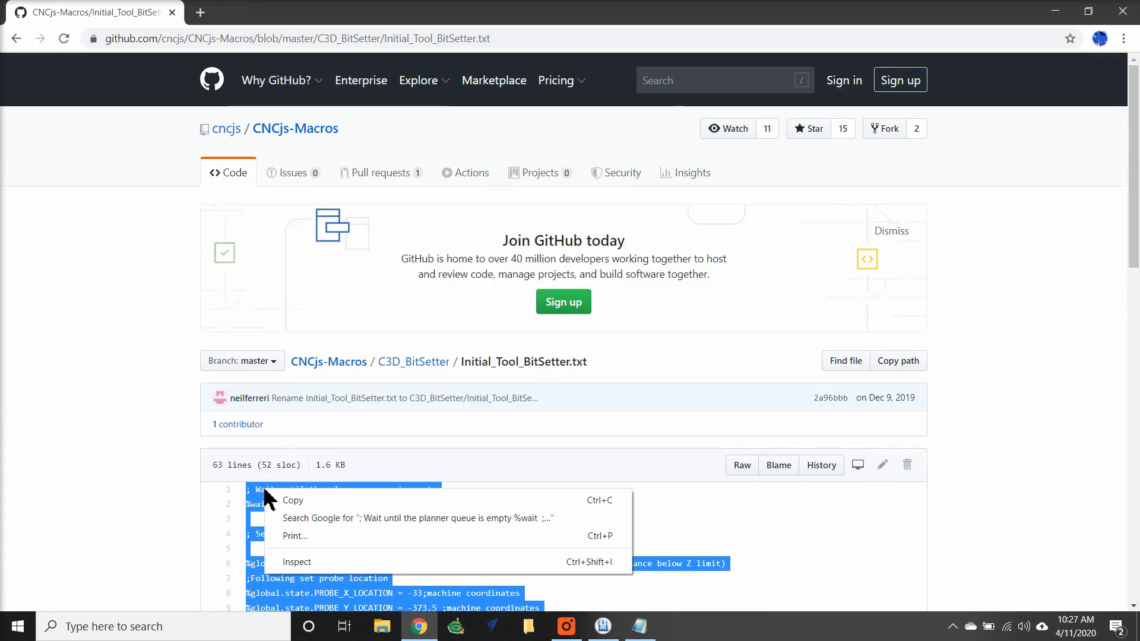
click(286, 502)
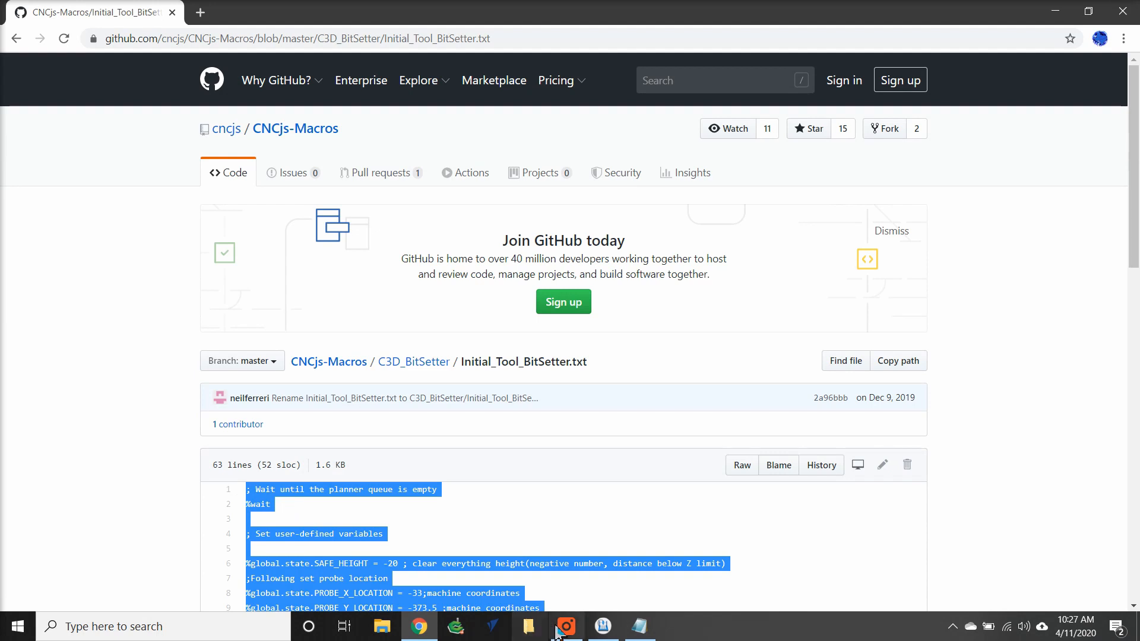
Create a new macro in CNCjs, paste the copied code into its commands and name it Initial Bitsetter Probe.
click(604, 626)
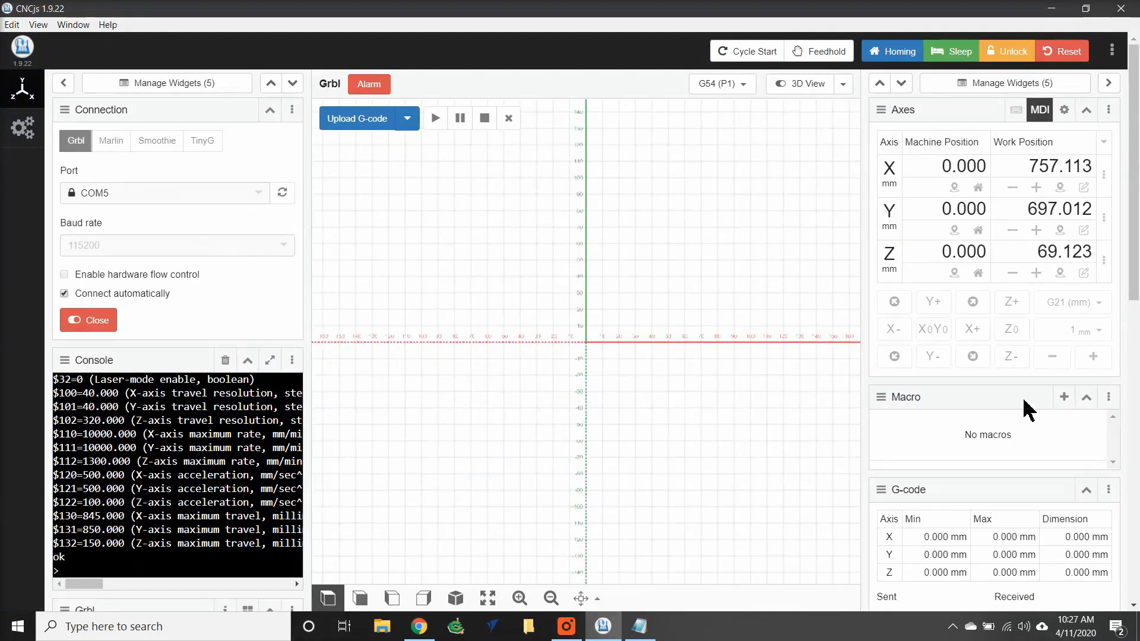
click(1064, 397)
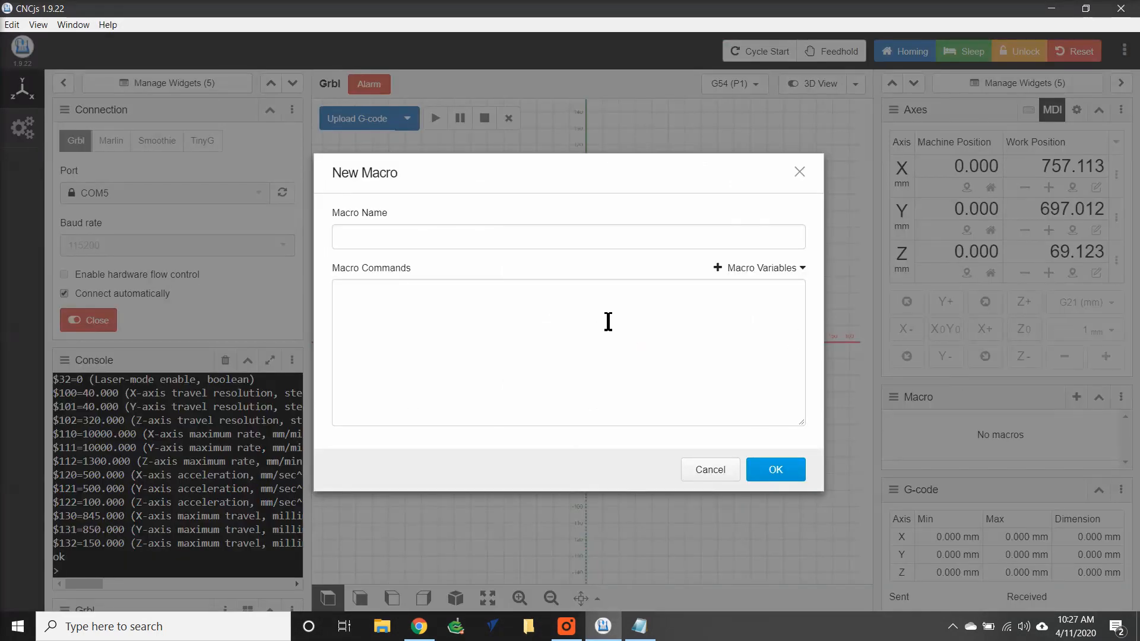
click(351, 290)
right_click(351, 290)
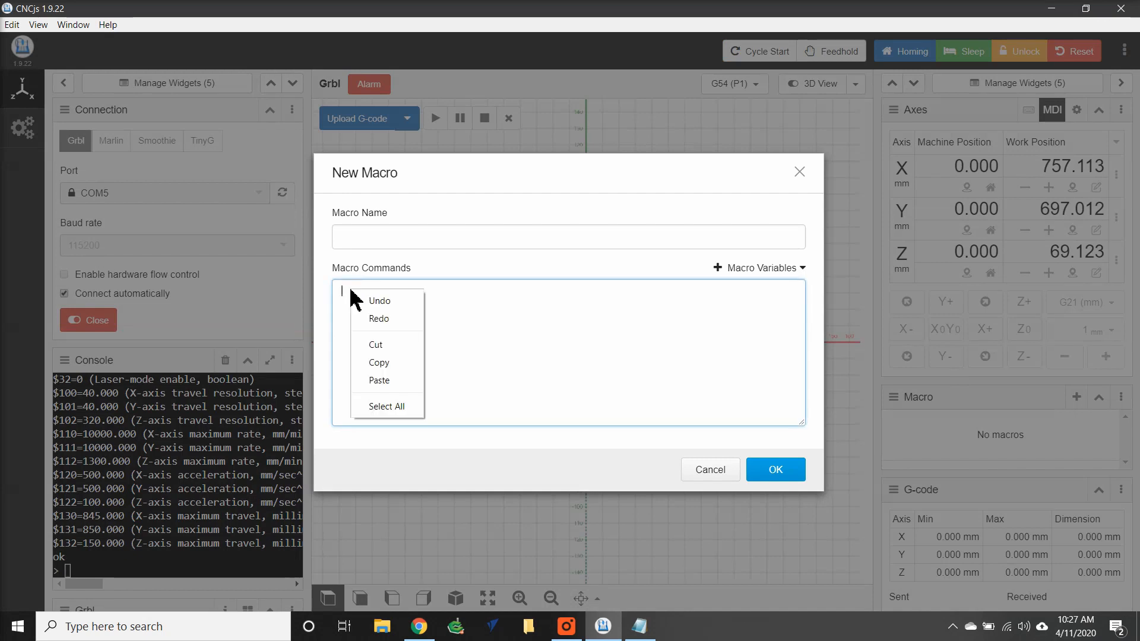
click(379, 380)
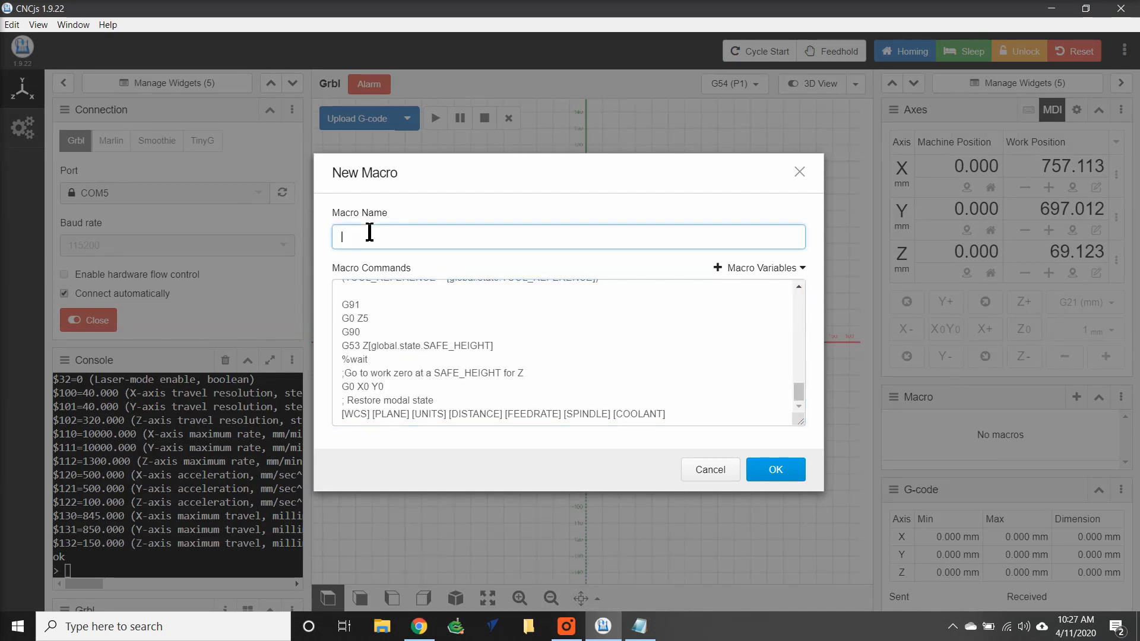
text(Initial Bitsetter Probe)
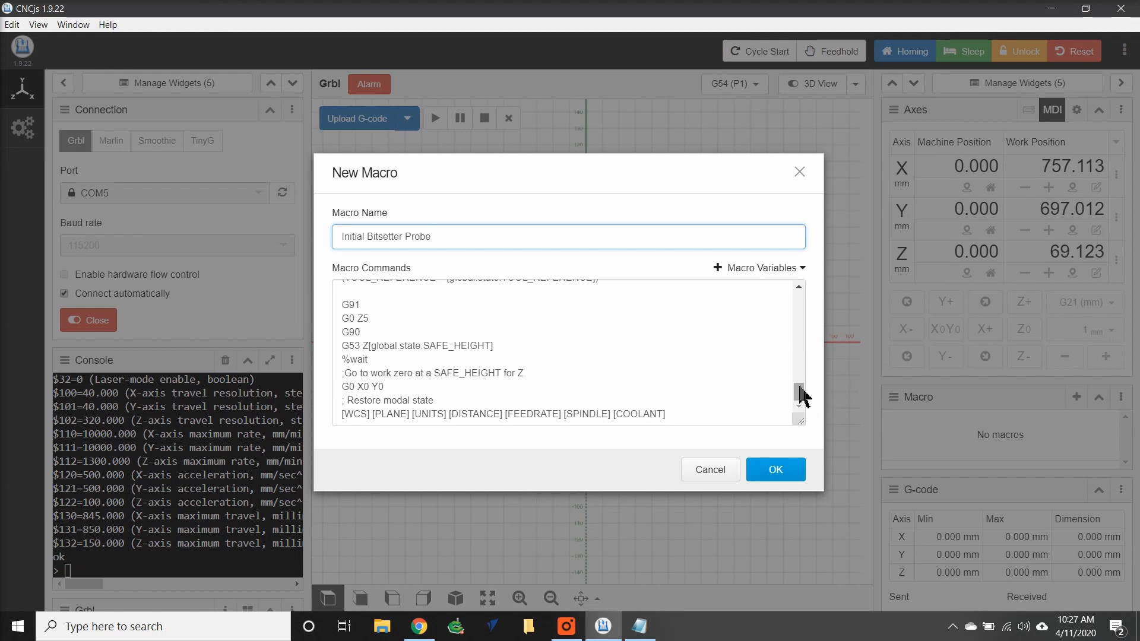
Set the probe location variables in the macro commands to X -1, Y -792 and Z -80.
drag(802, 395, 803, 302)
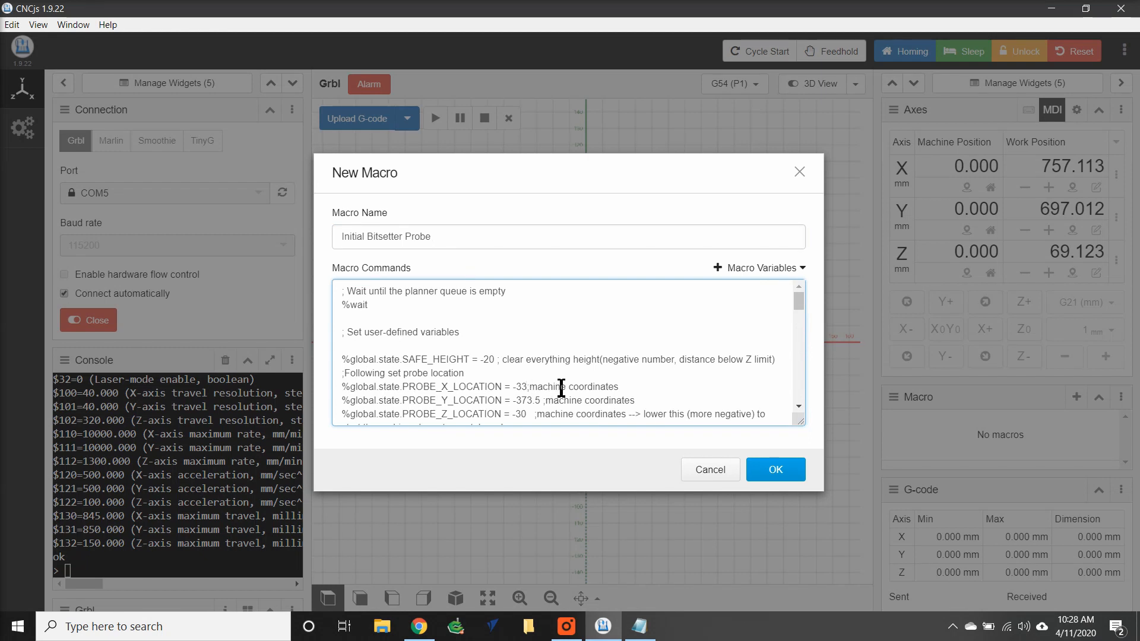
key(BackSpace)
key(BackSpace)
text(1)
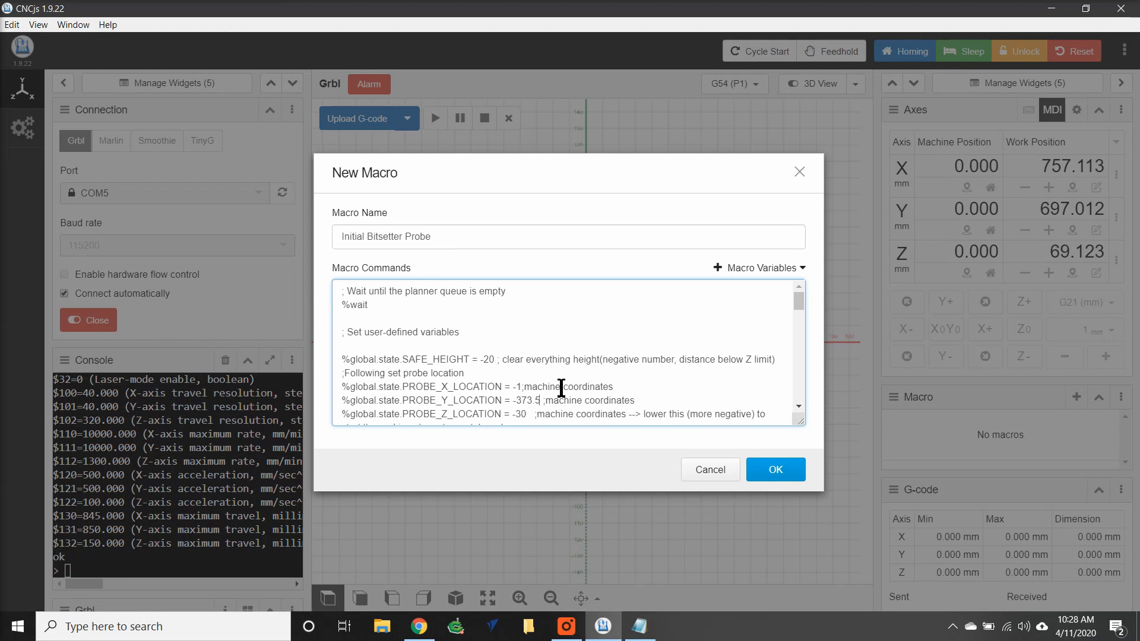
key(BackSpace)
key(BackSpace)
key(BackSpace)
key(BackSpace)
key(BackSpace)
text(792)
key(BackSpace)
key(BackSpace)
text(80)
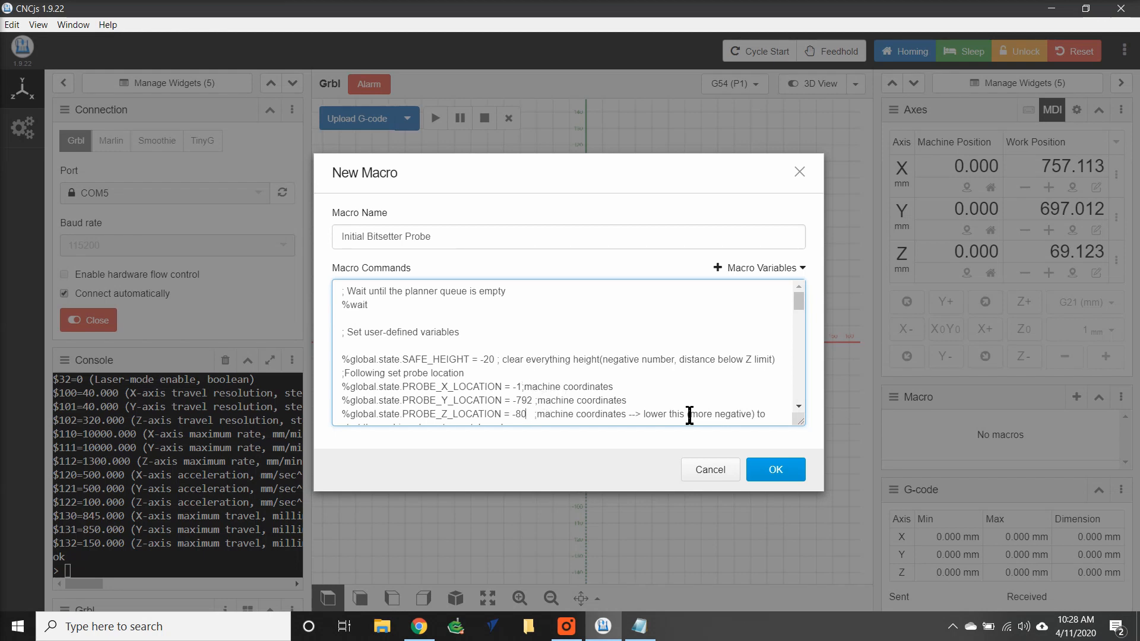
Review the remaining macro commands and save the Initial Bitsetter Probe macro.
click(799, 408)
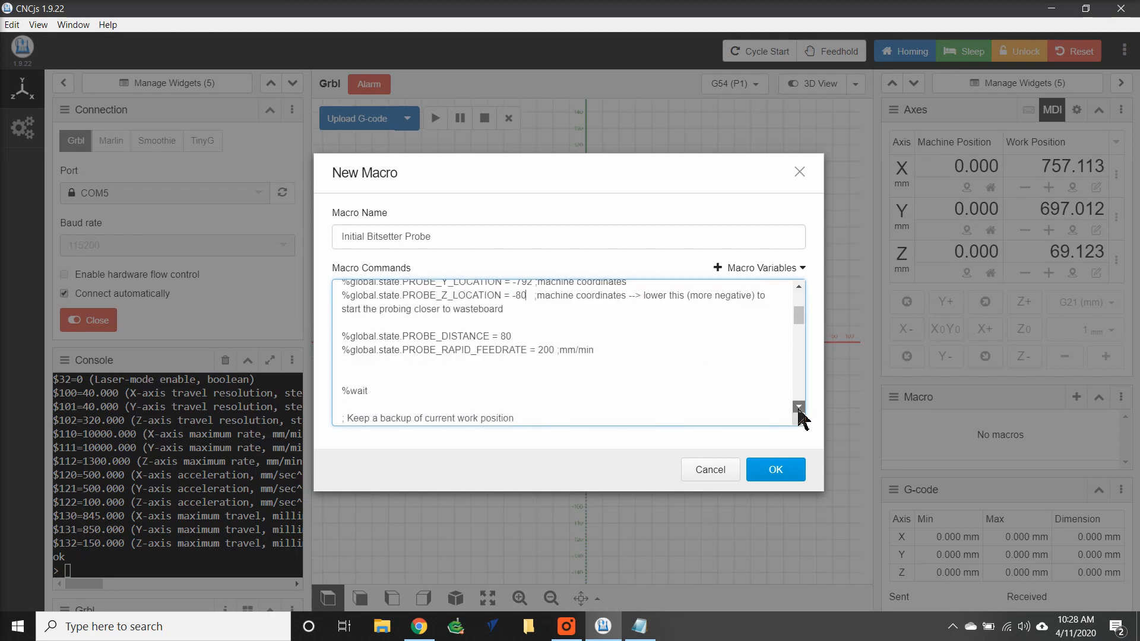
click(798, 407)
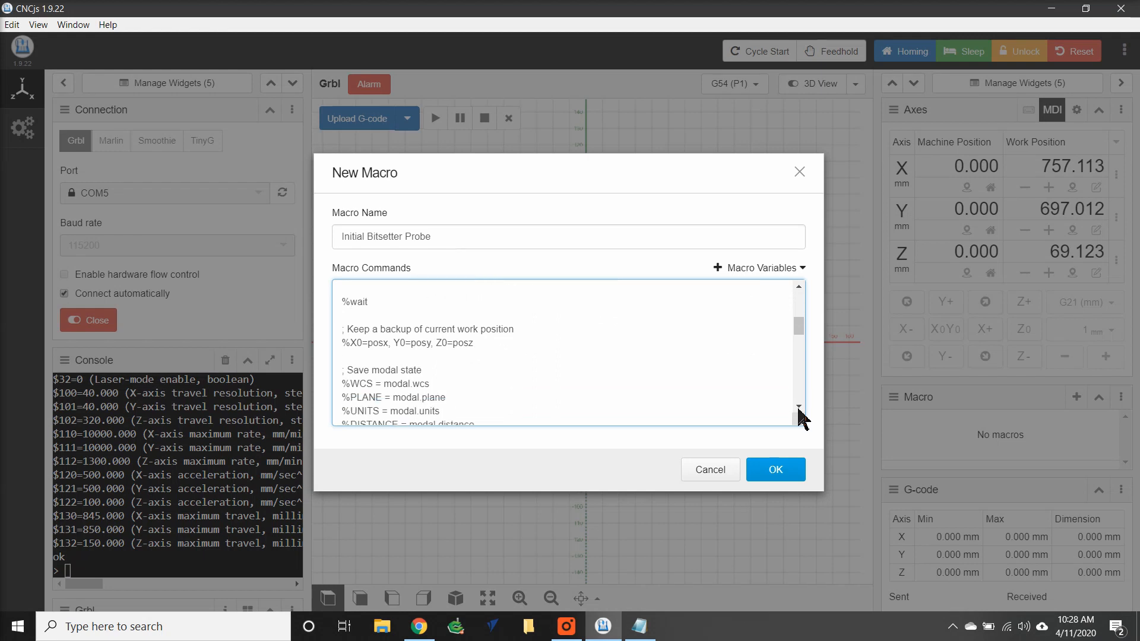
click(776, 470)
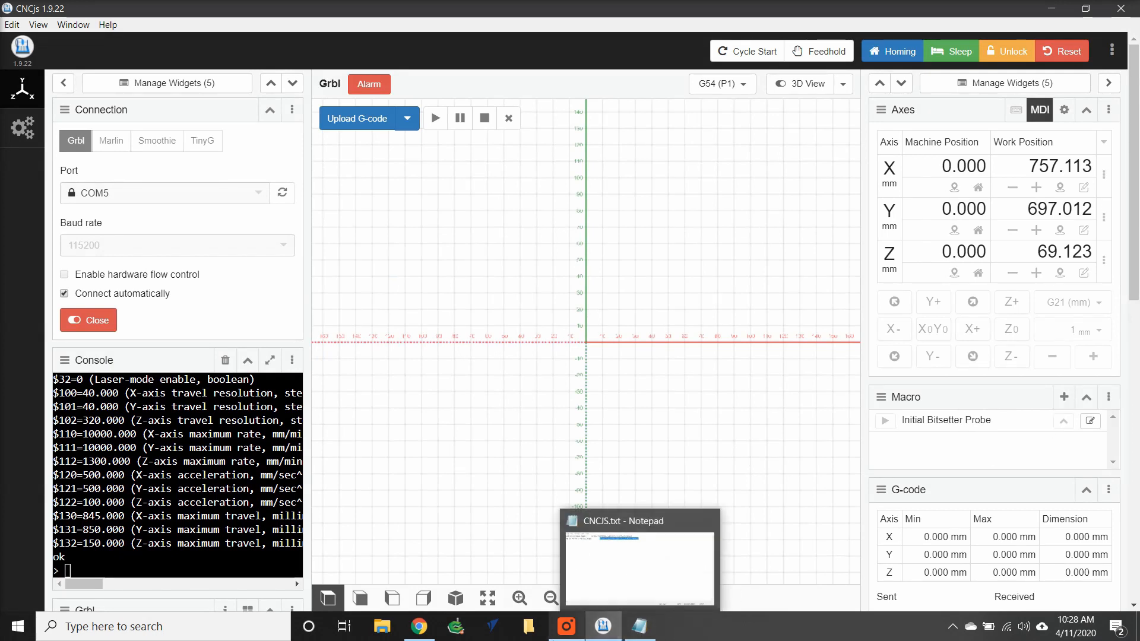
Return to the browser, open New_Tool_BitSetter.txt in the C3D_BitSetter folder, and copy its entire code.
click(419, 626)
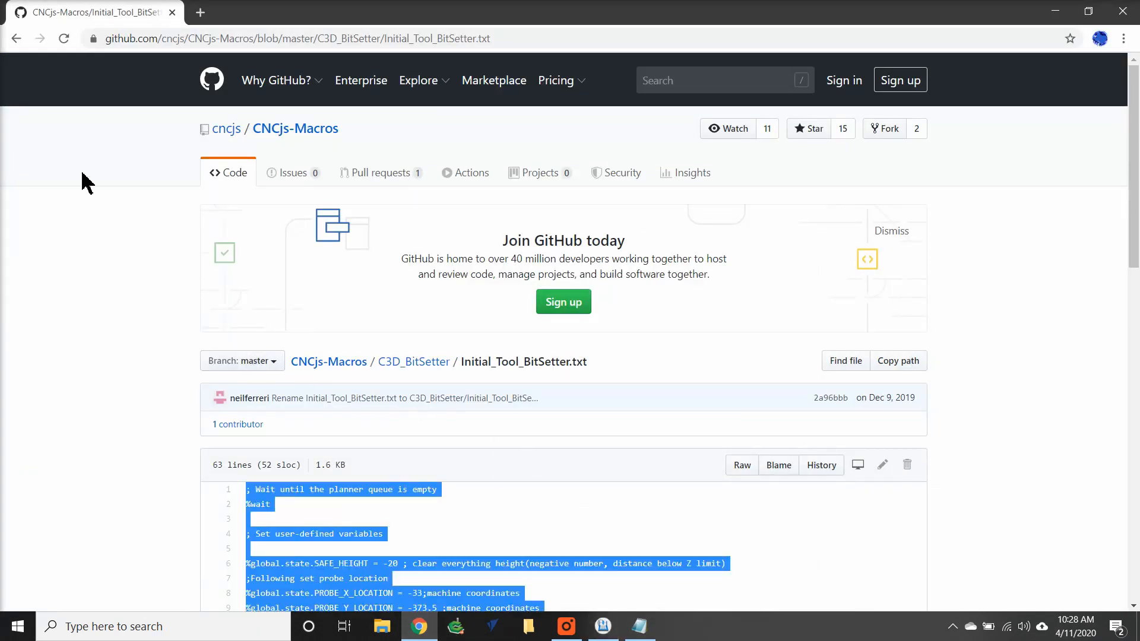
click(18, 39)
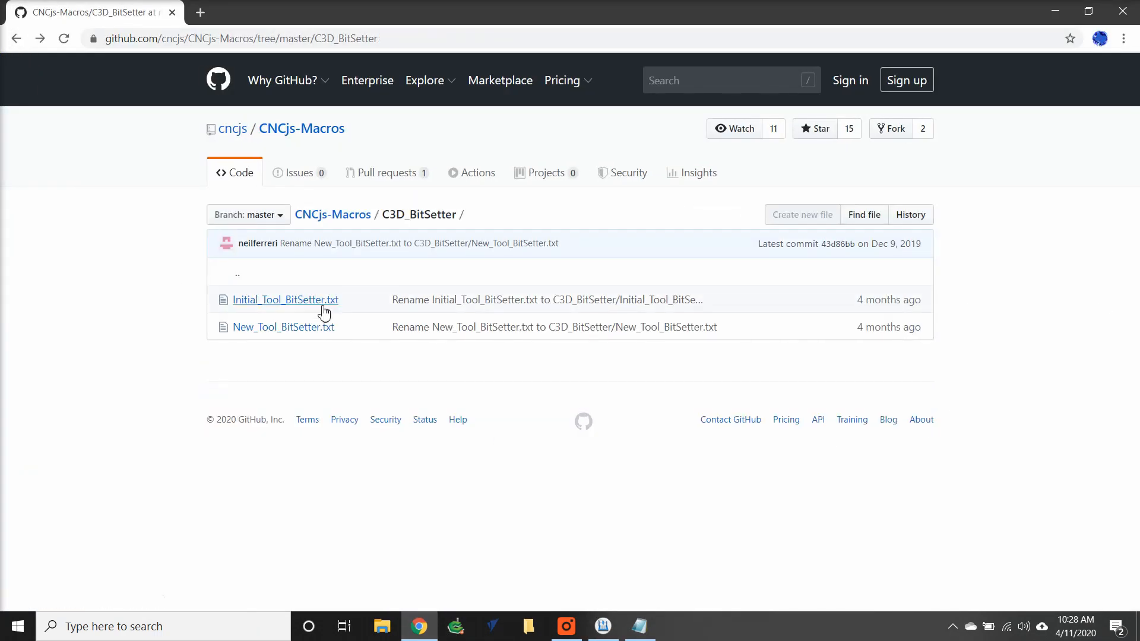
click(318, 328)
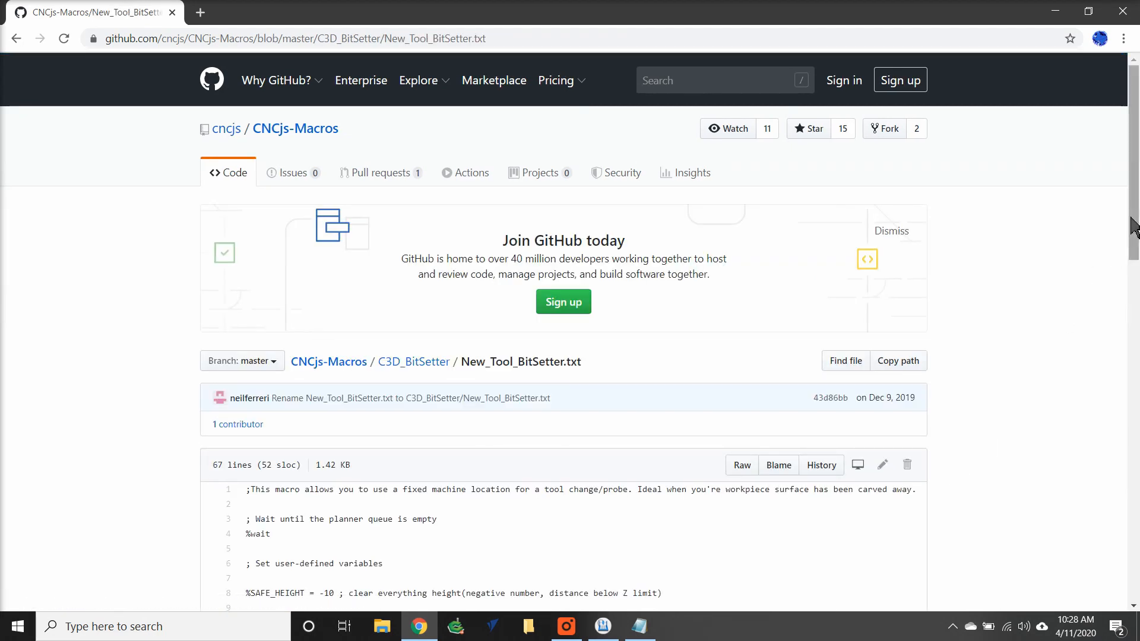
drag(1134, 228, 1114, 556)
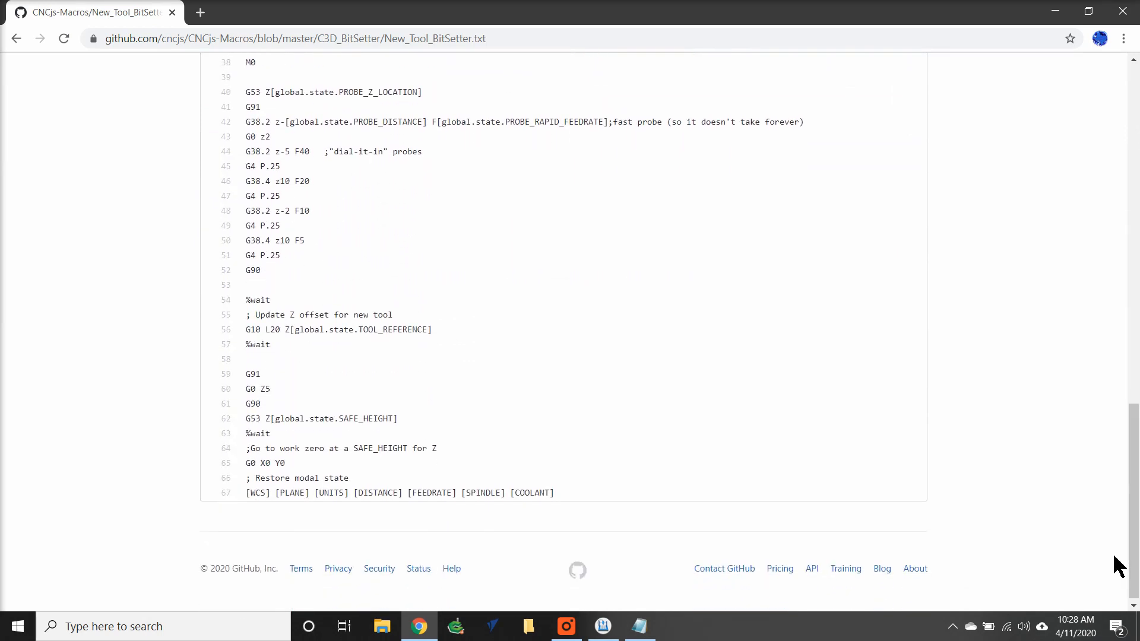
drag(565, 494, 241, 365)
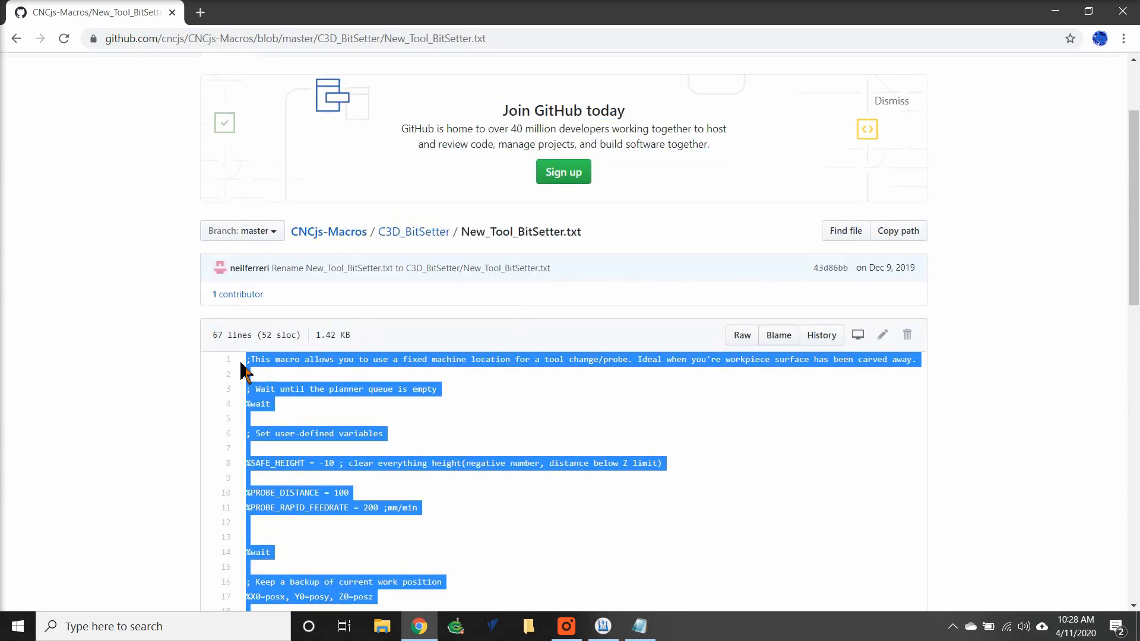
right_click(297, 365)
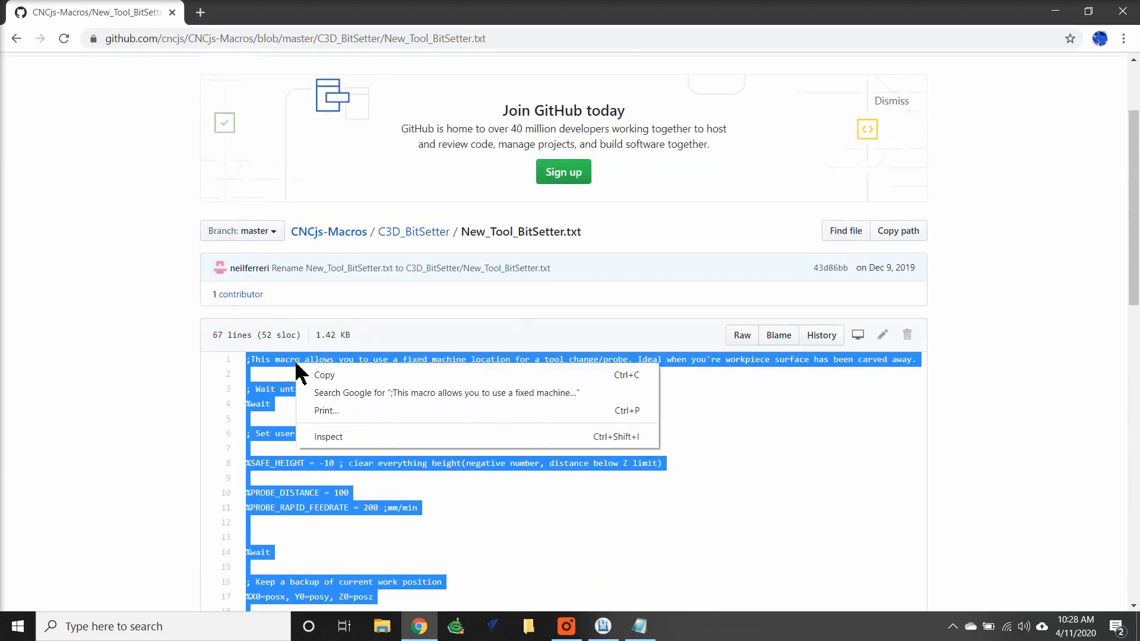
click(314, 377)
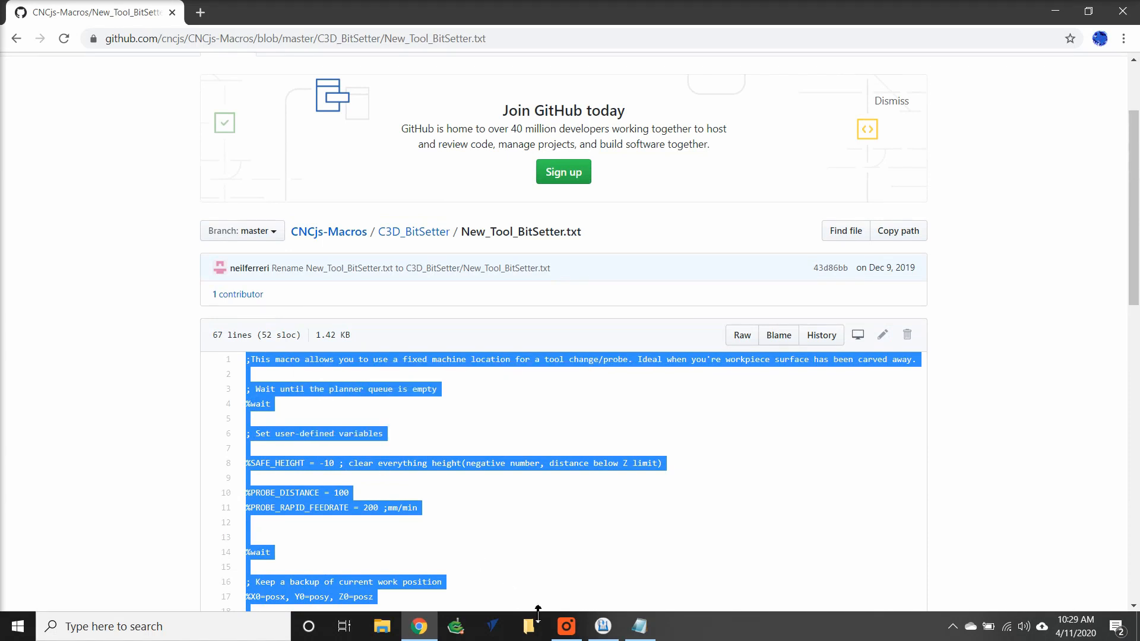
Create a second macro named In Game Tool Change with the copied code pasted as its commands, and save it.
click(604, 626)
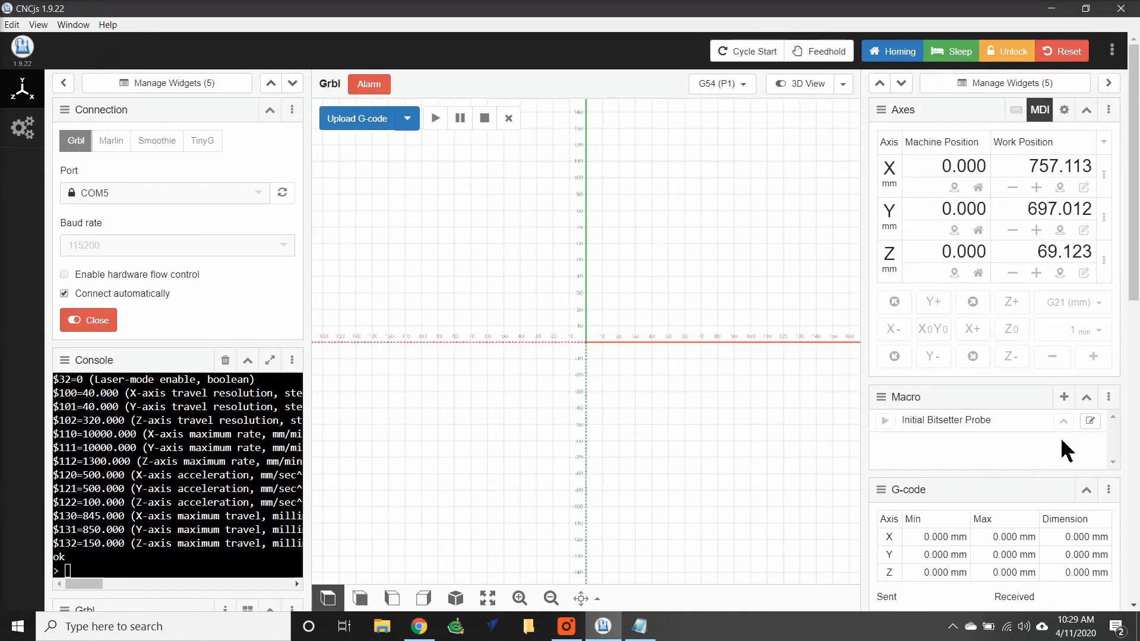
click(1065, 398)
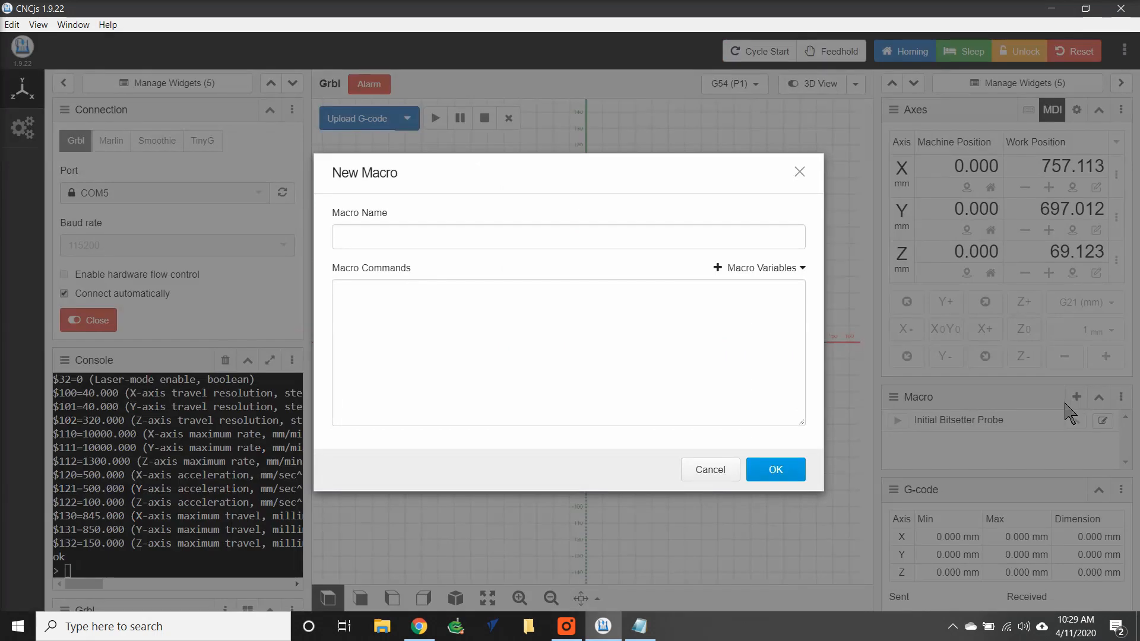
right_click(399, 295)
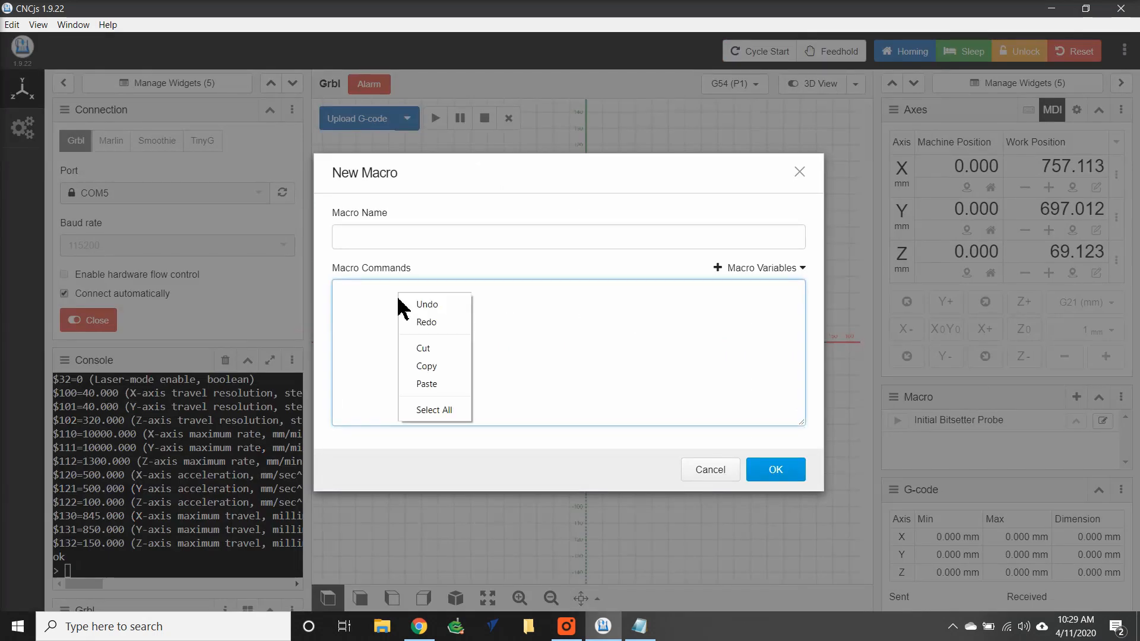
click(426, 383)
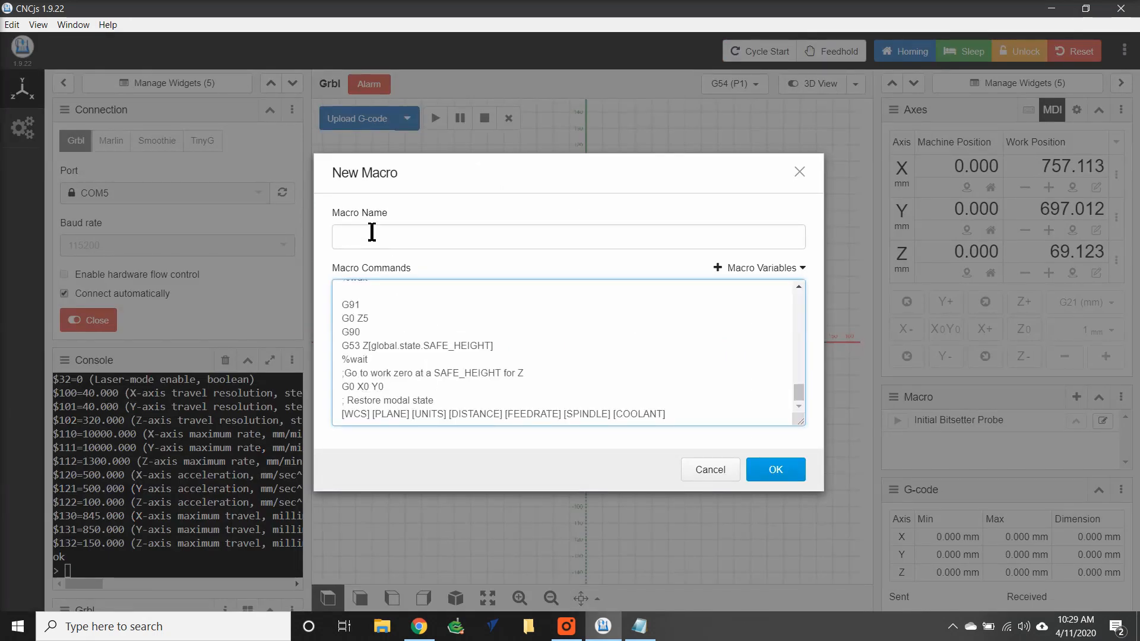
click(372, 235)
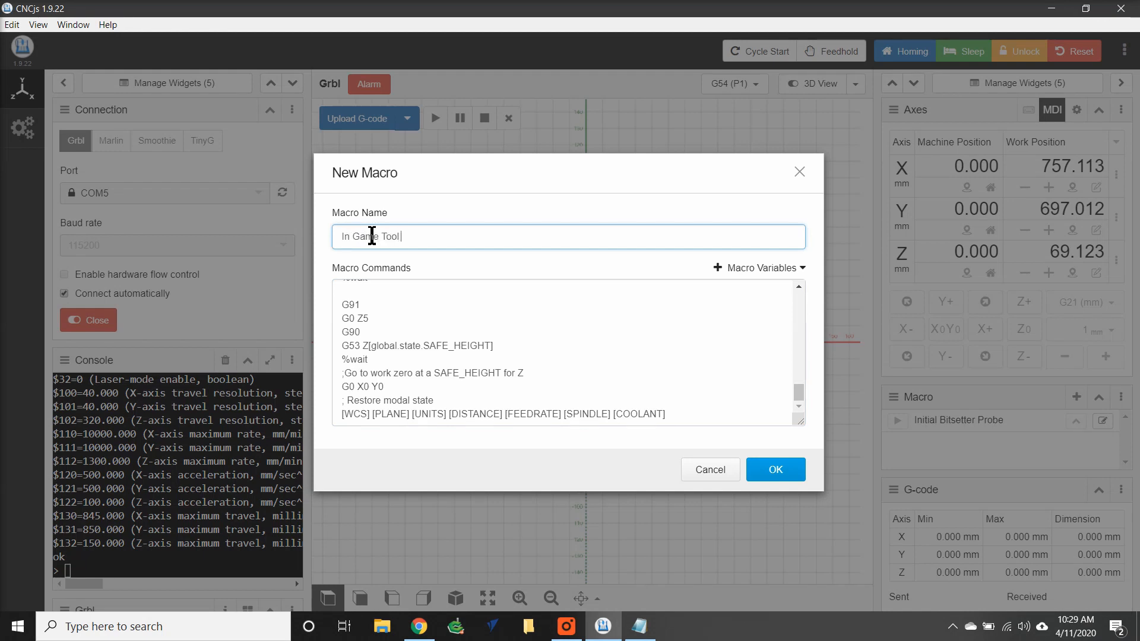
text(In Game Tool Change)
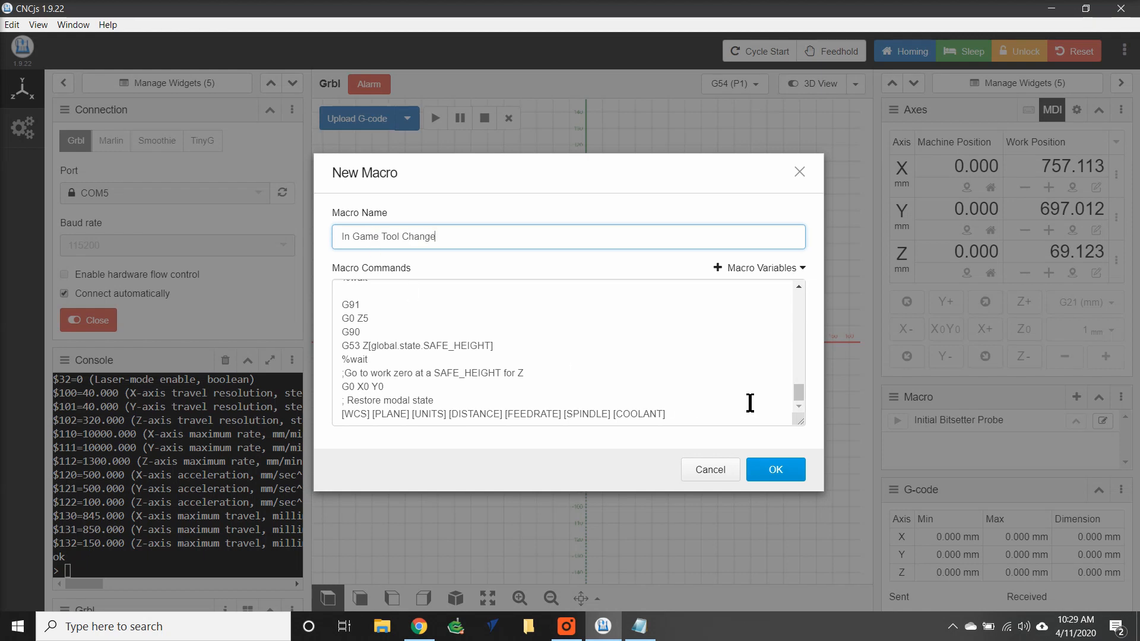
drag(799, 393, 794, 295)
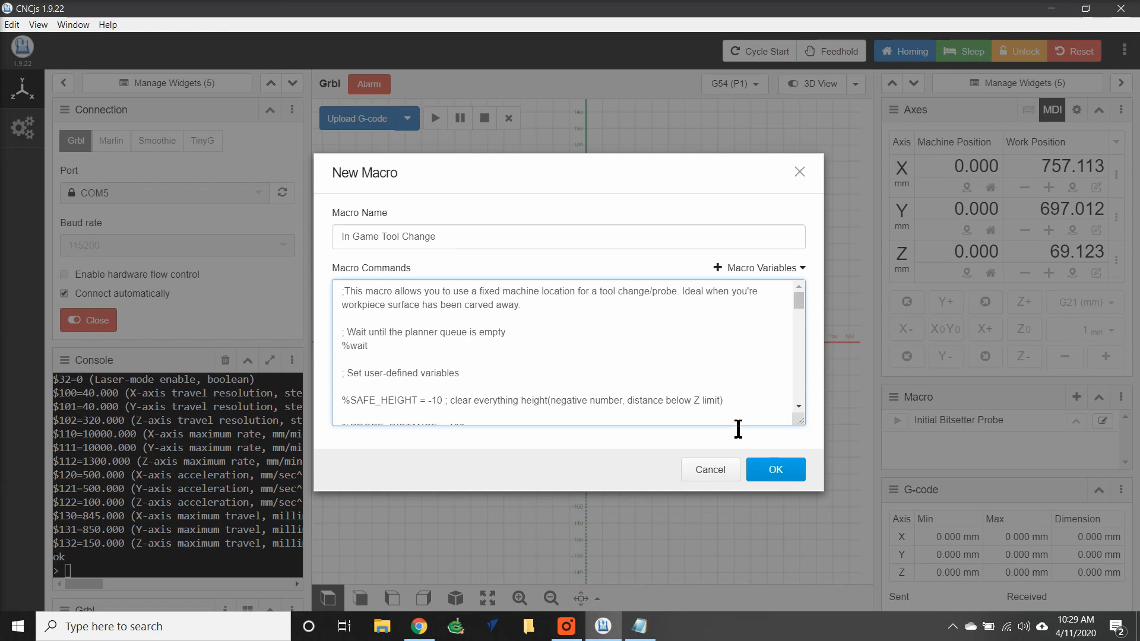
click(772, 469)
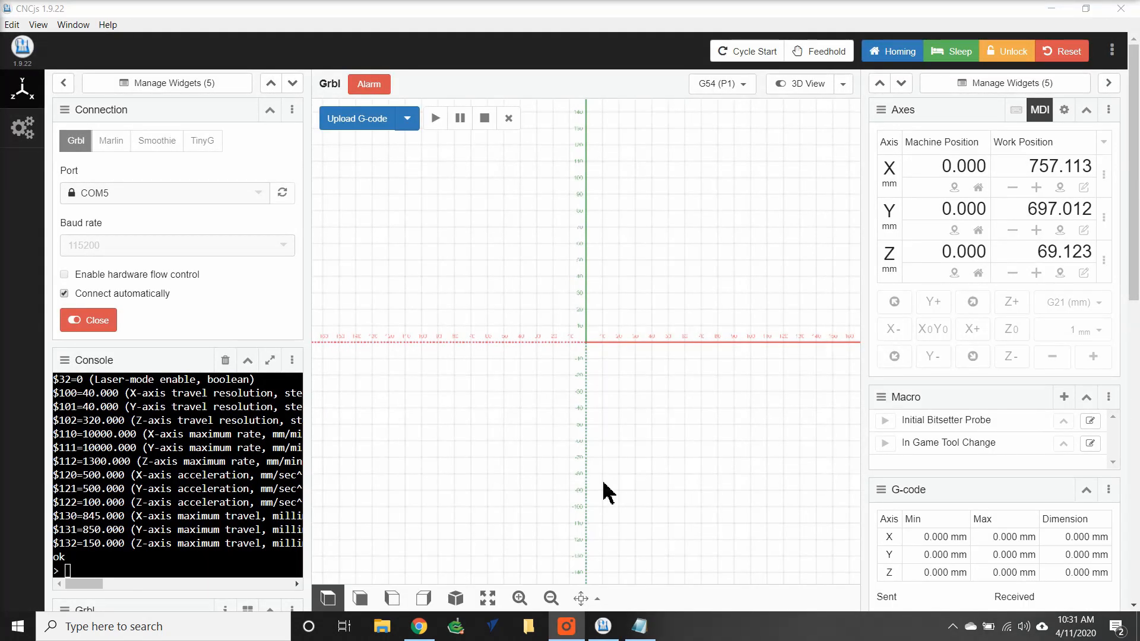
Go back to the CNCjs-Macros repository root and open the C3D_3axis_probe file.
click(640, 629)
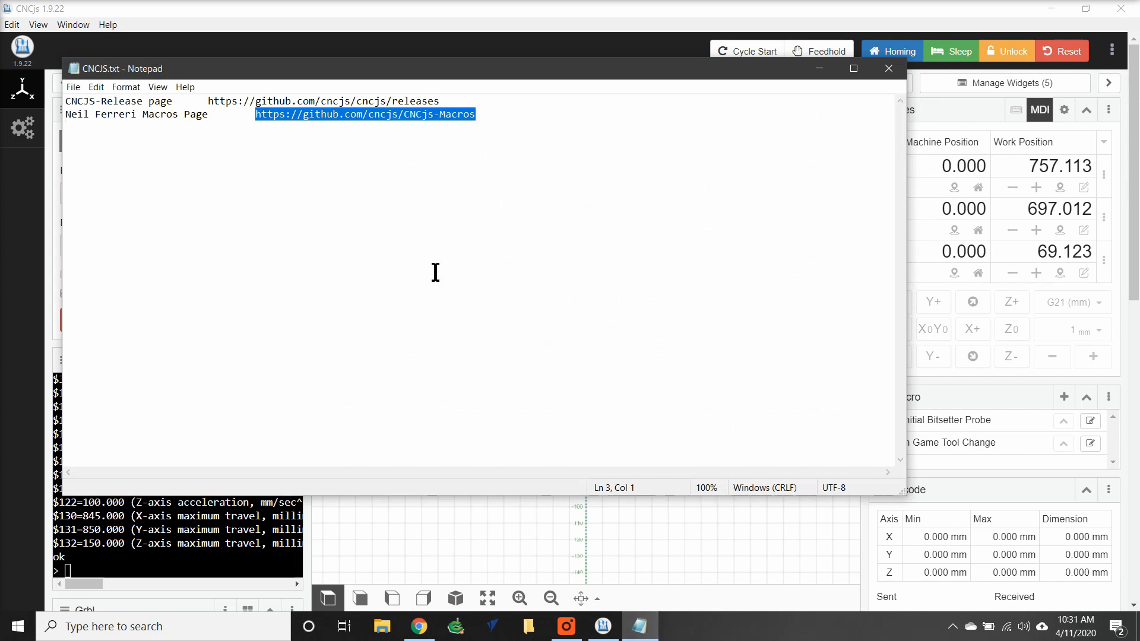
click(416, 631)
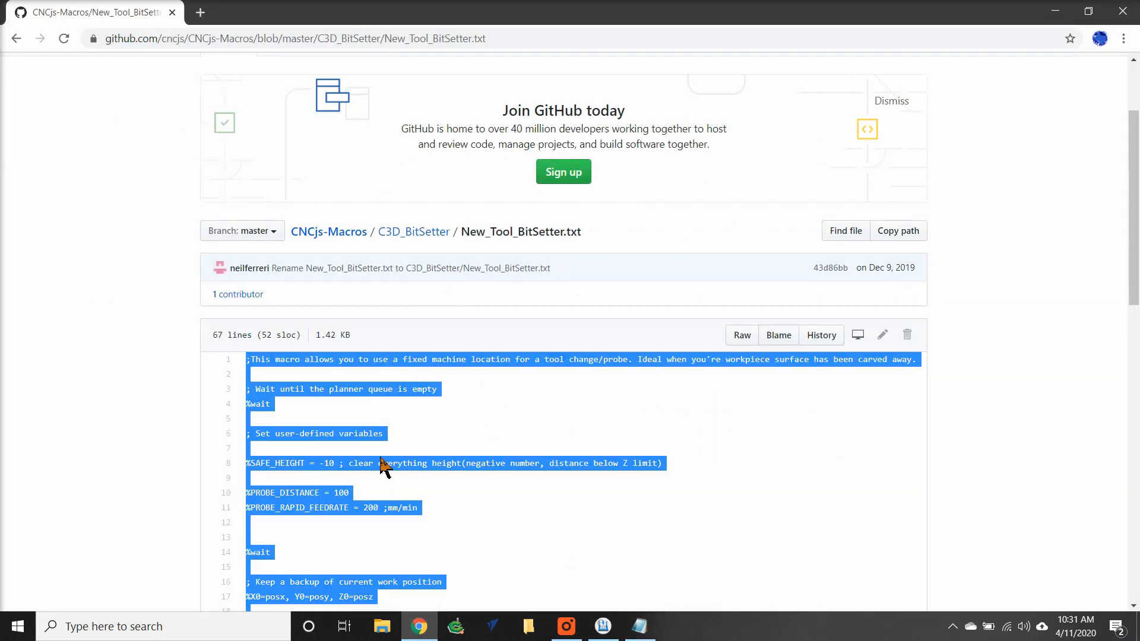
click(16, 40)
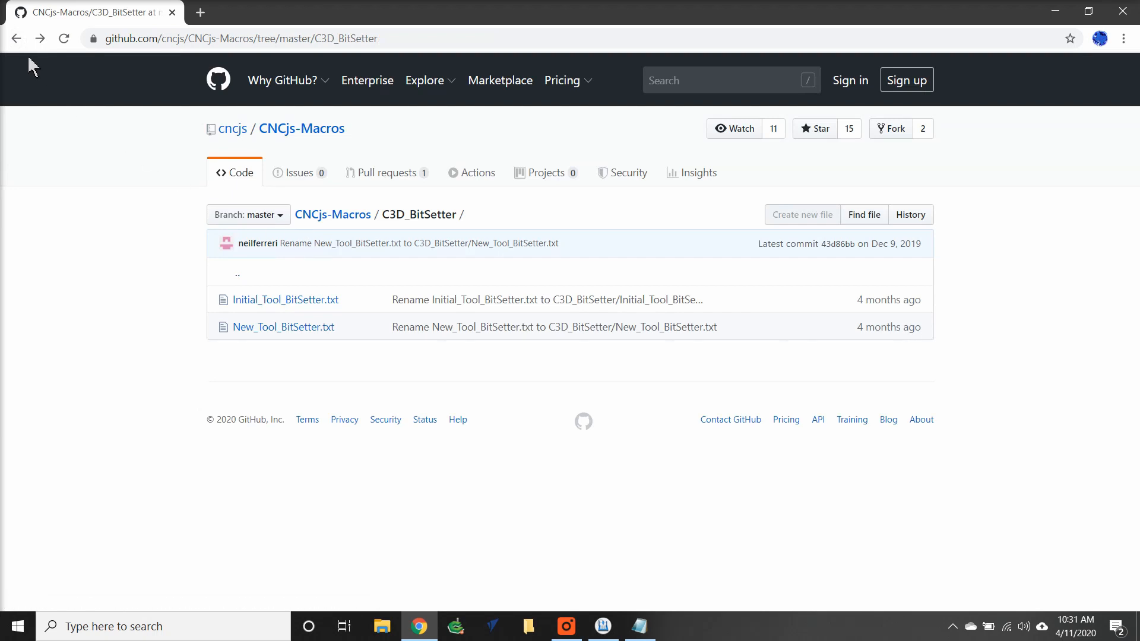
click(17, 40)
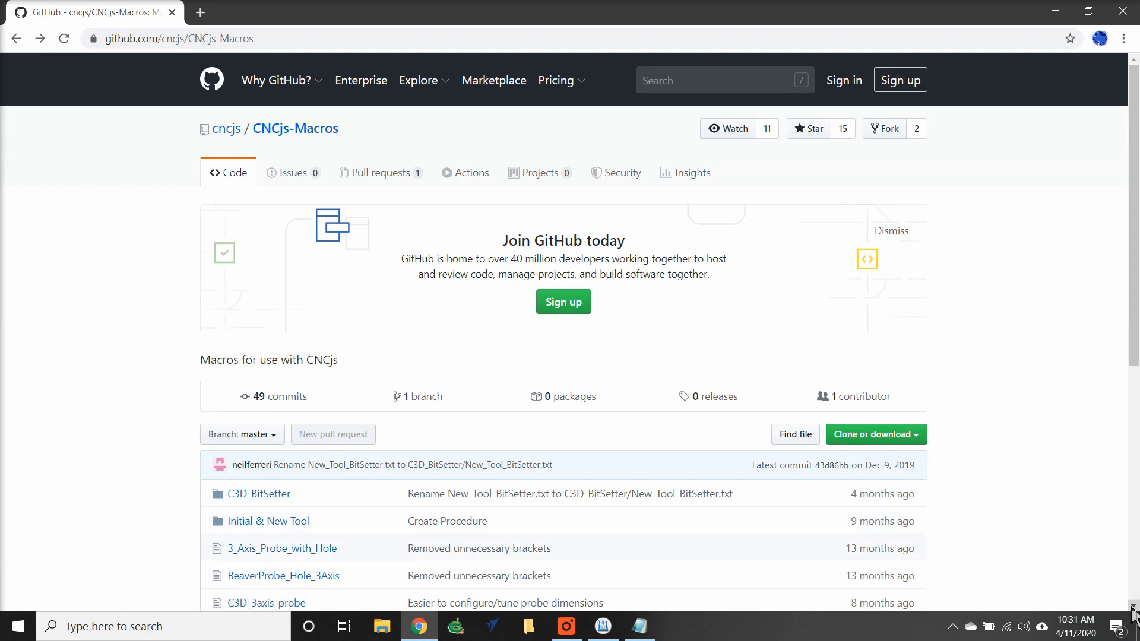
scroll(1133, 609, down, 2)
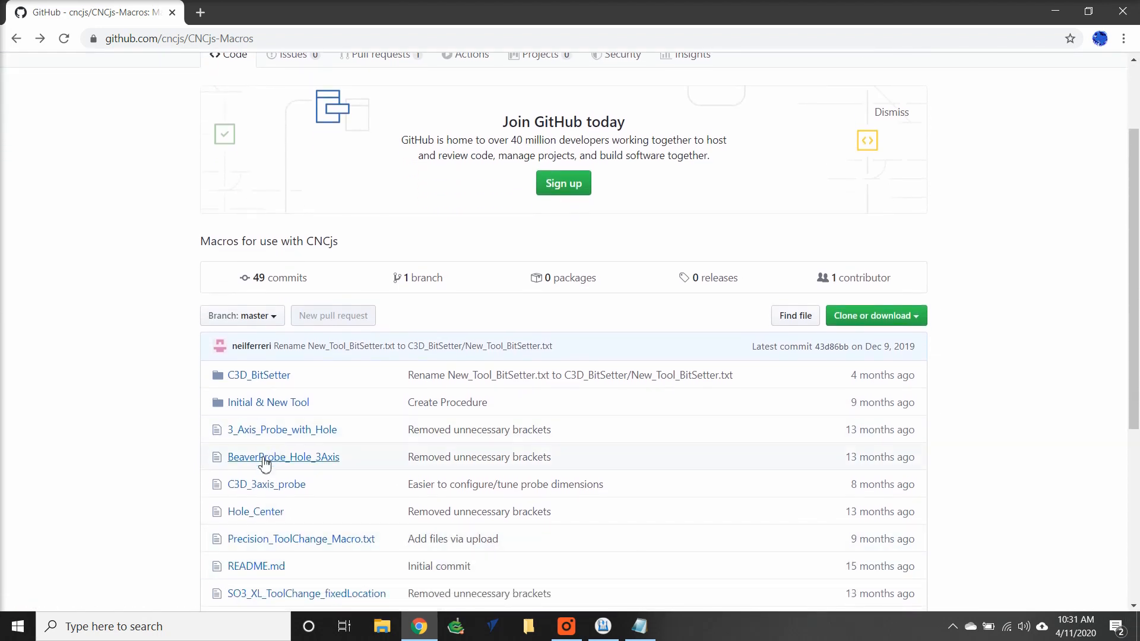
click(264, 485)
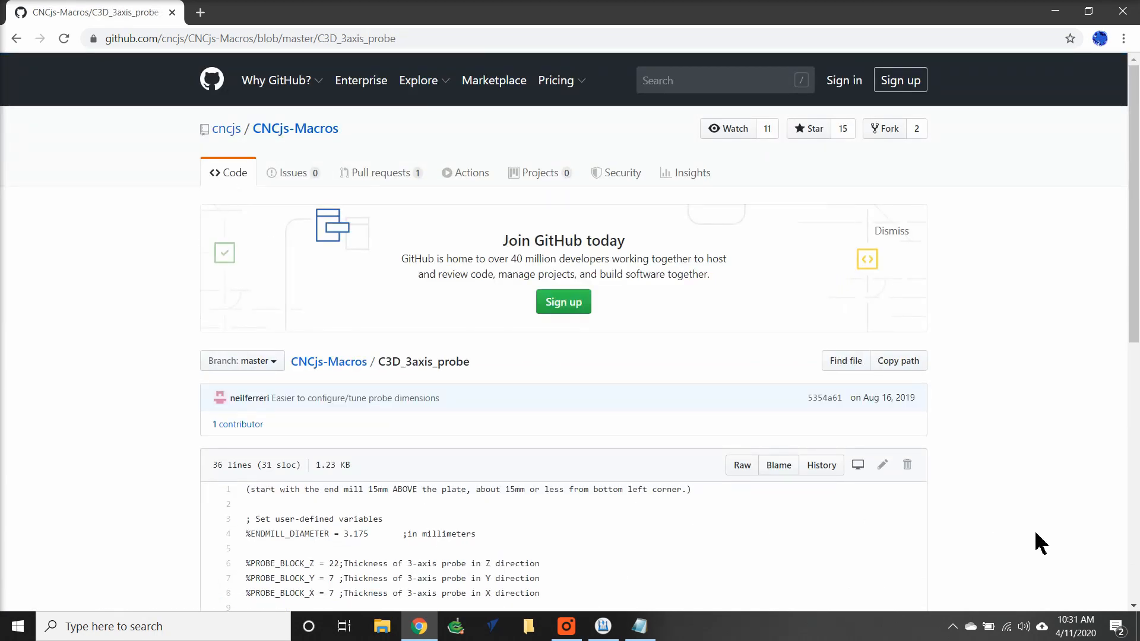
Select and copy the entire C3D_3axis_probe code, then switch back to CNCjs.
drag(1131, 606, 1131, 606)
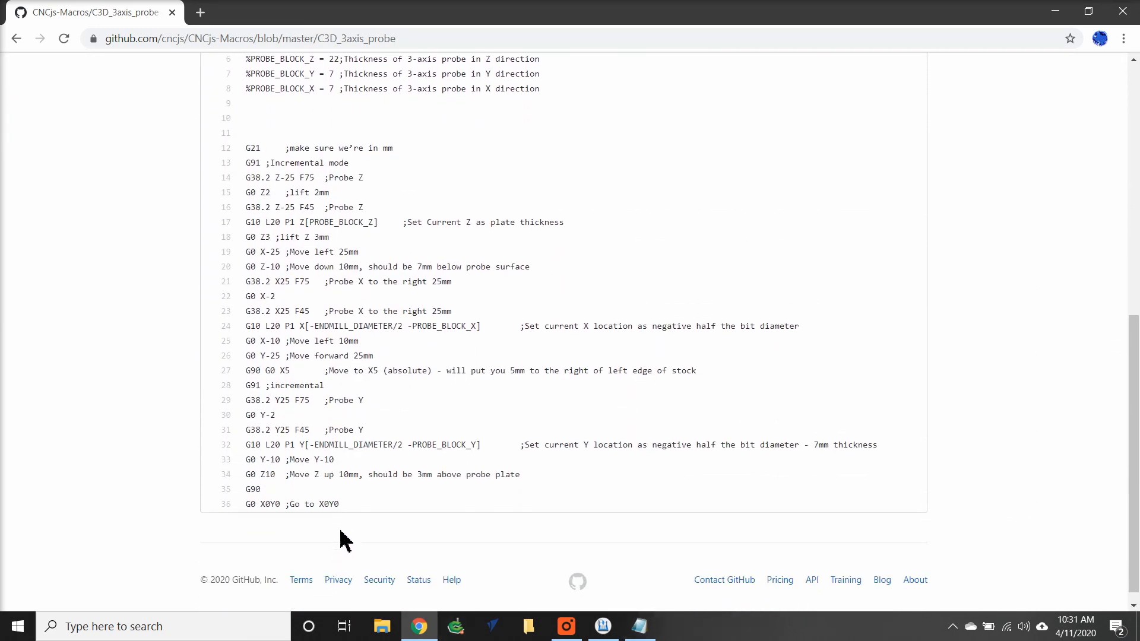
drag(346, 505, 236, 498)
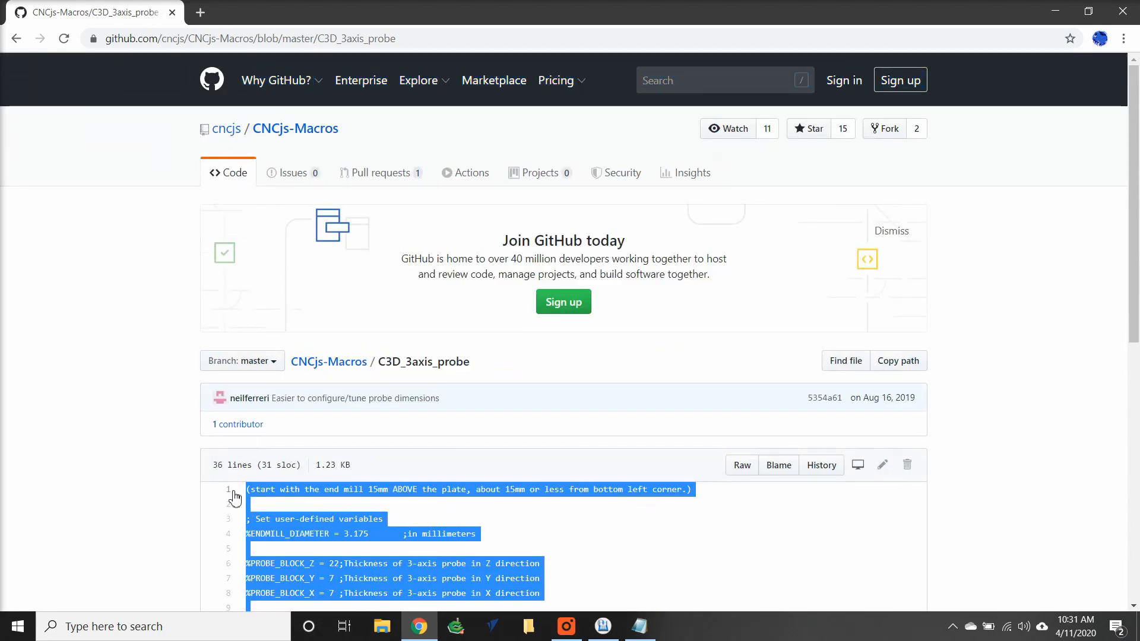
right_click(266, 493)
click(286, 508)
click(603, 627)
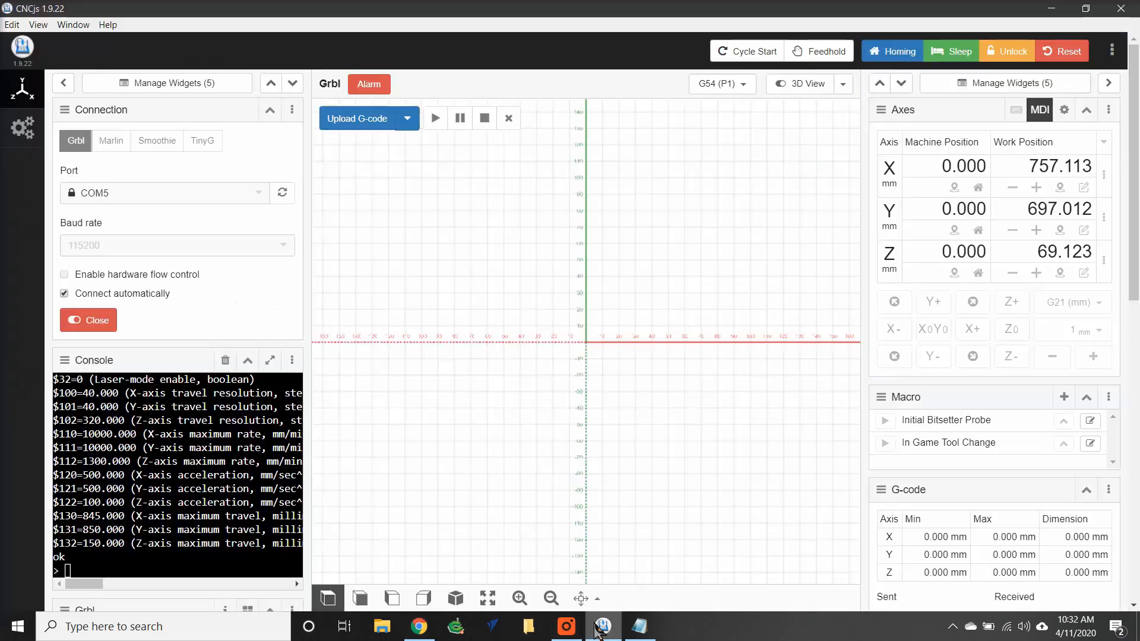
Create a new macro and paste the copied C3D_3axis_probe code as its commands.
click(1064, 398)
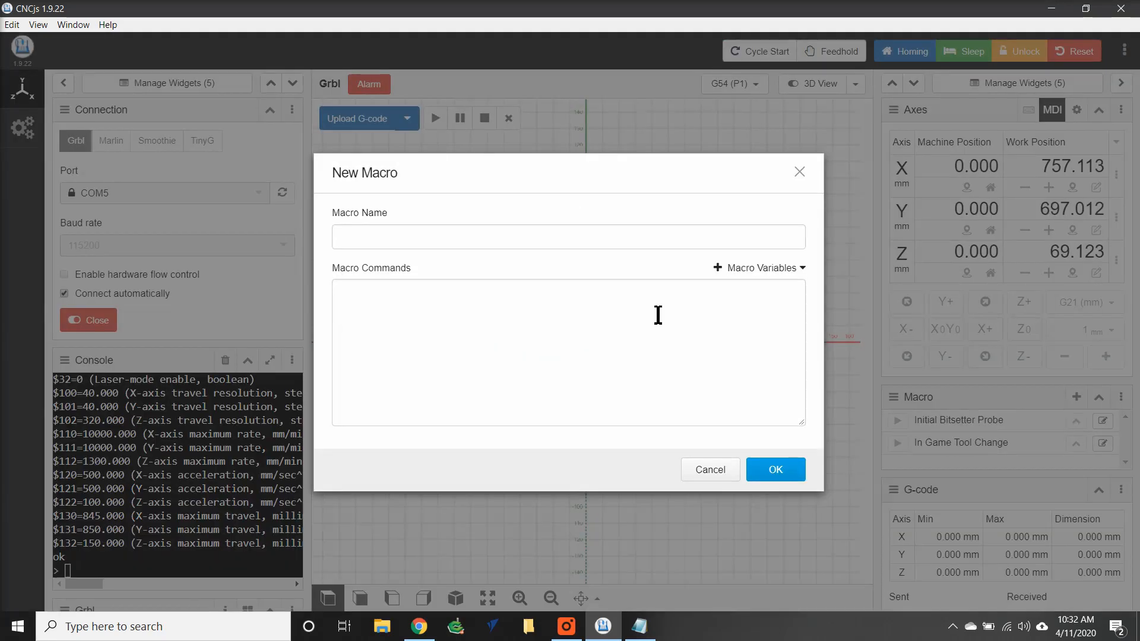
right_click(422, 306)
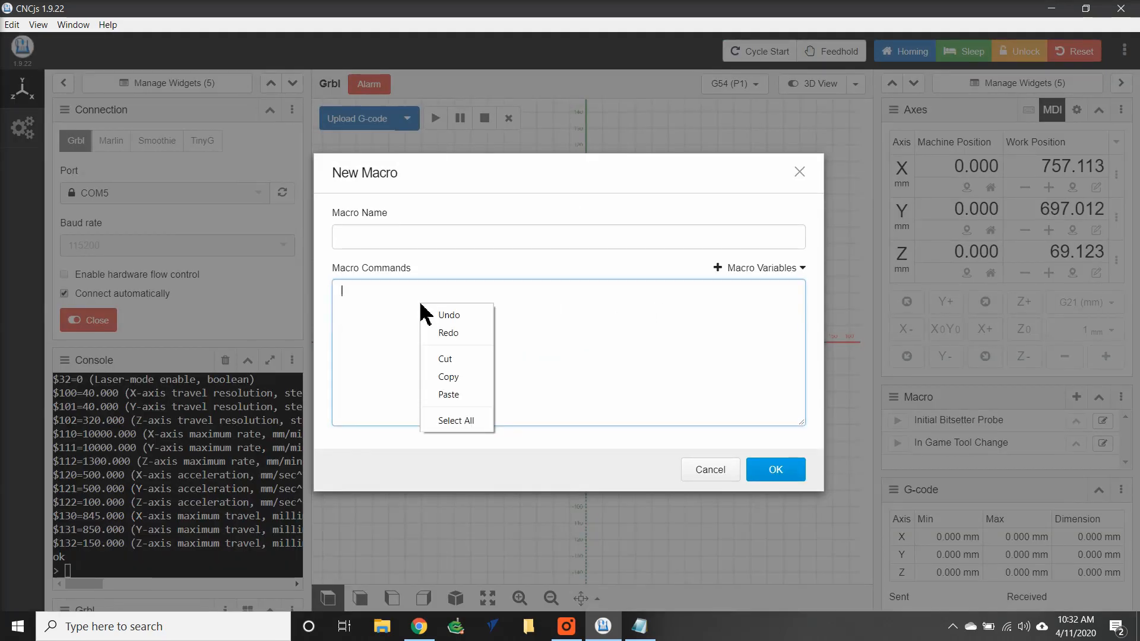
click(449, 395)
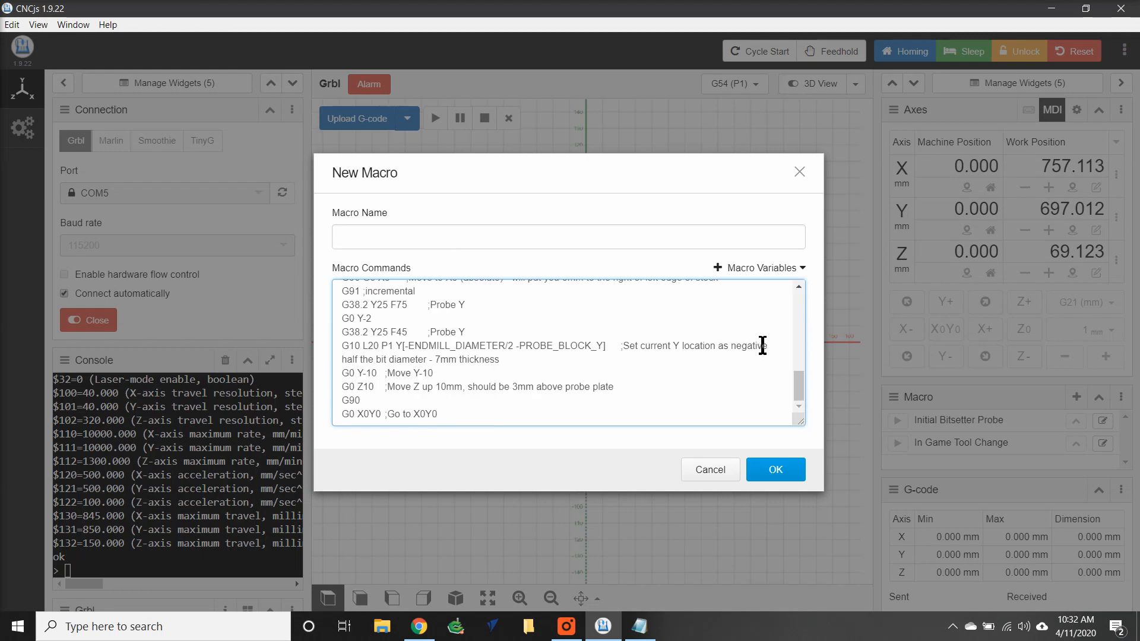
Set %ENDMILL_DIAMETER to 6.35, name the macro Touch Probe CB3 1/4 Endmill, and save it.
scroll(798, 292, up, 10)
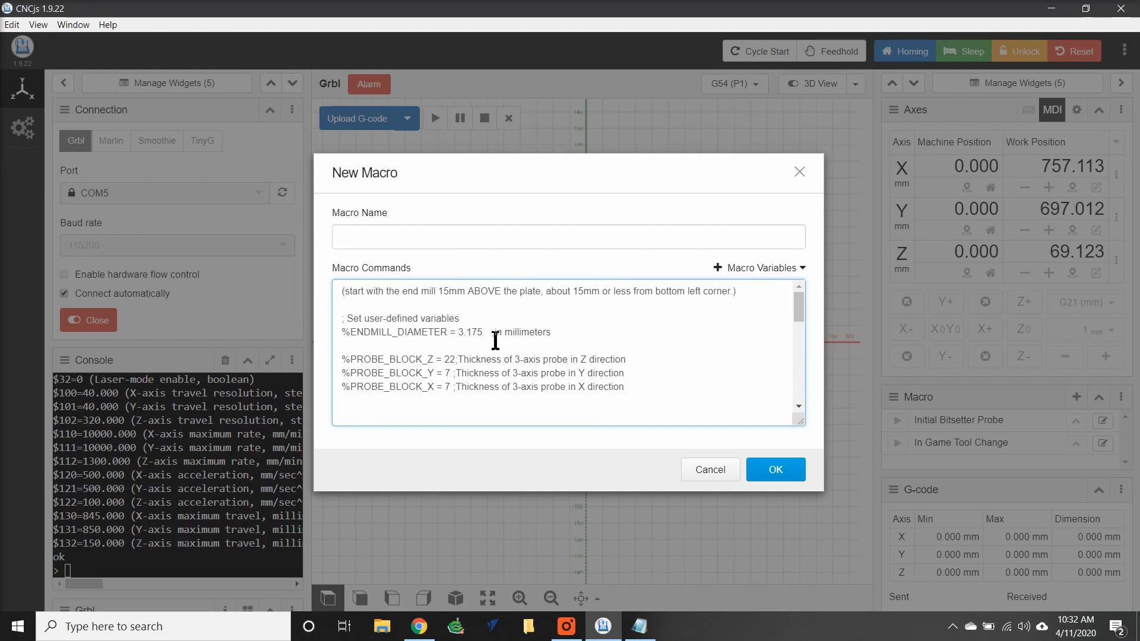
key(BackSpace)
key(BackSpace)
key(BackSpace)
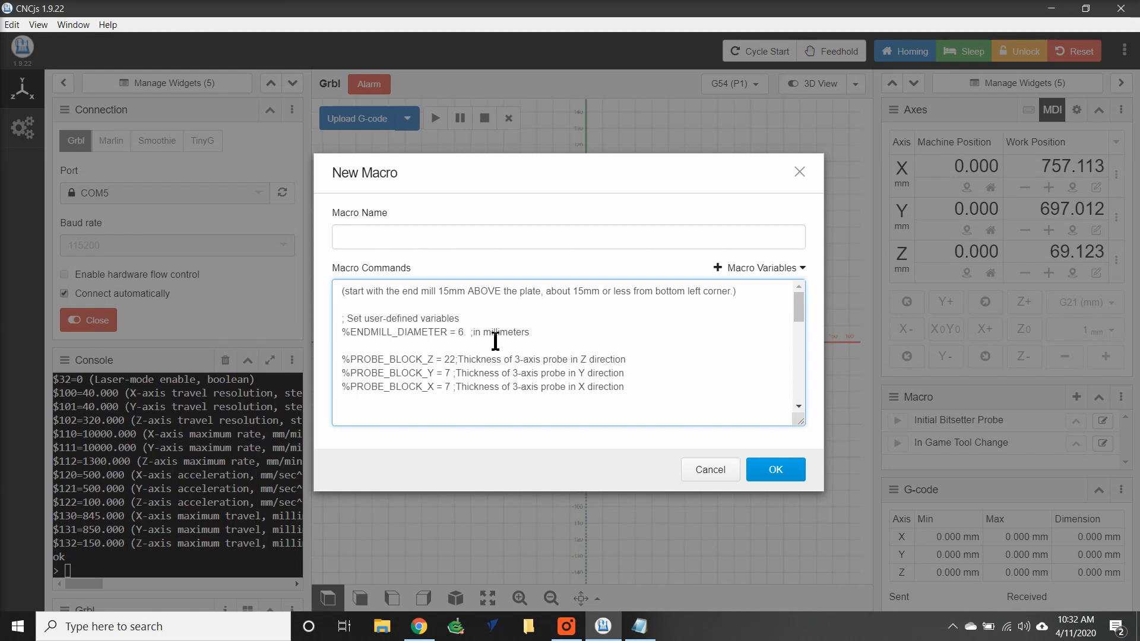
text(35)
click(471, 236)
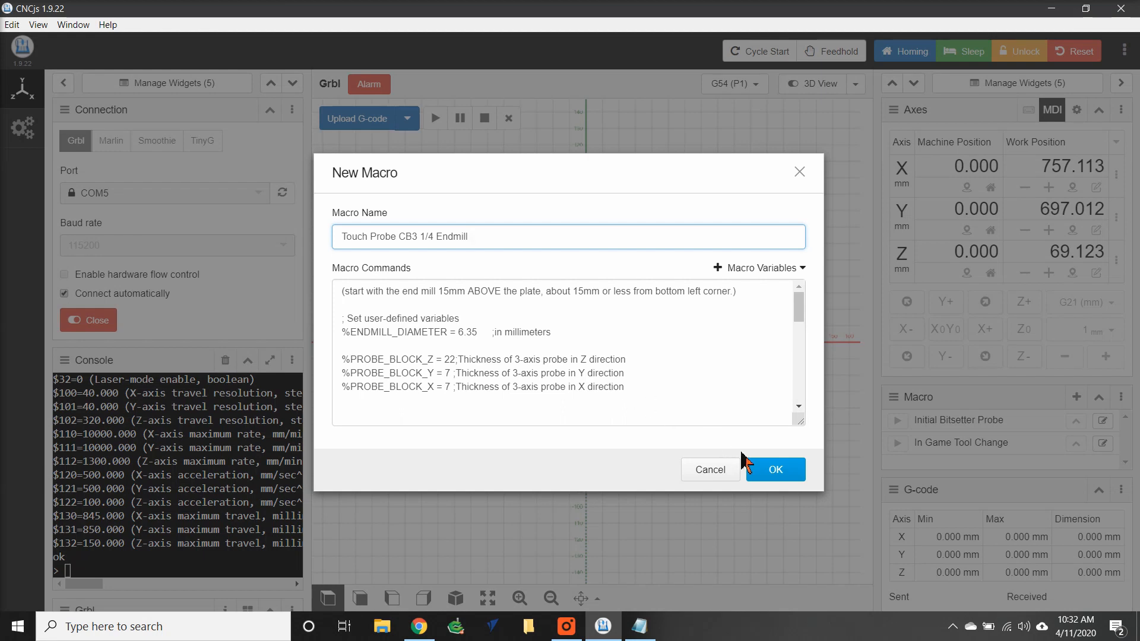
click(769, 470)
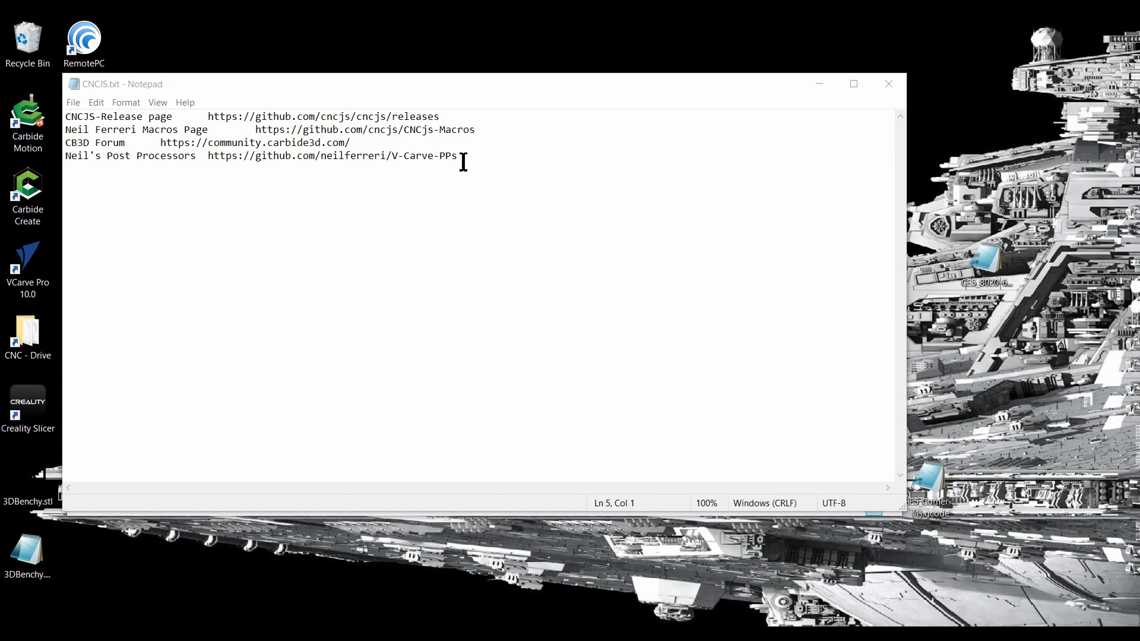
Switch to the CNCJS.txt notes in Notepad and copy the Neil's Post Processors URL.
drag(463, 158, 208, 159)
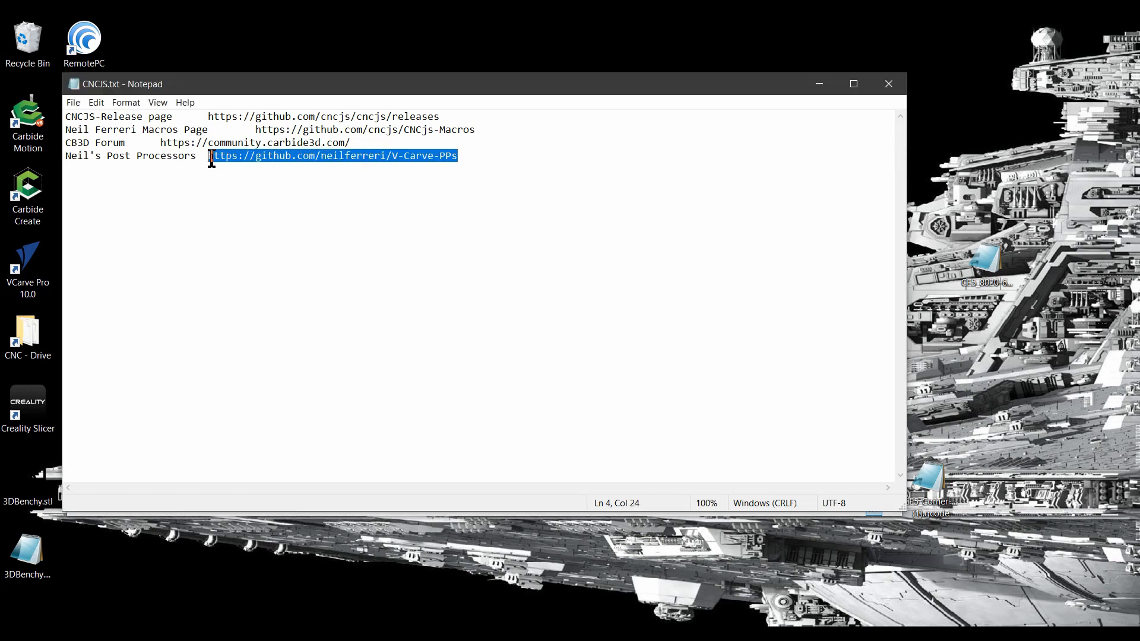
right_click(228, 159)
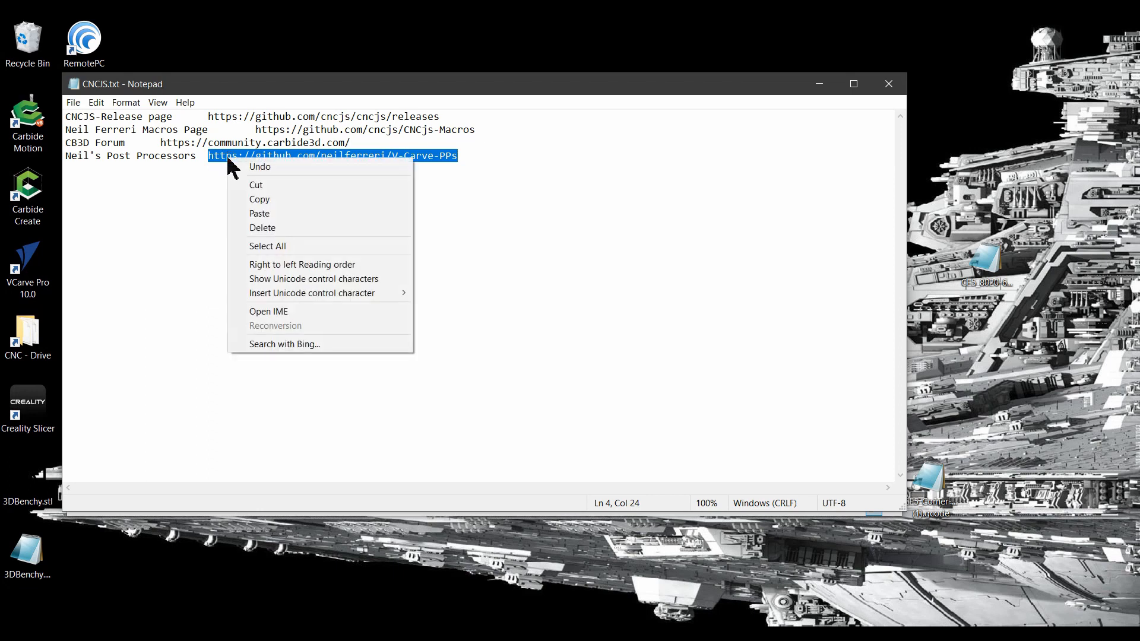
click(261, 201)
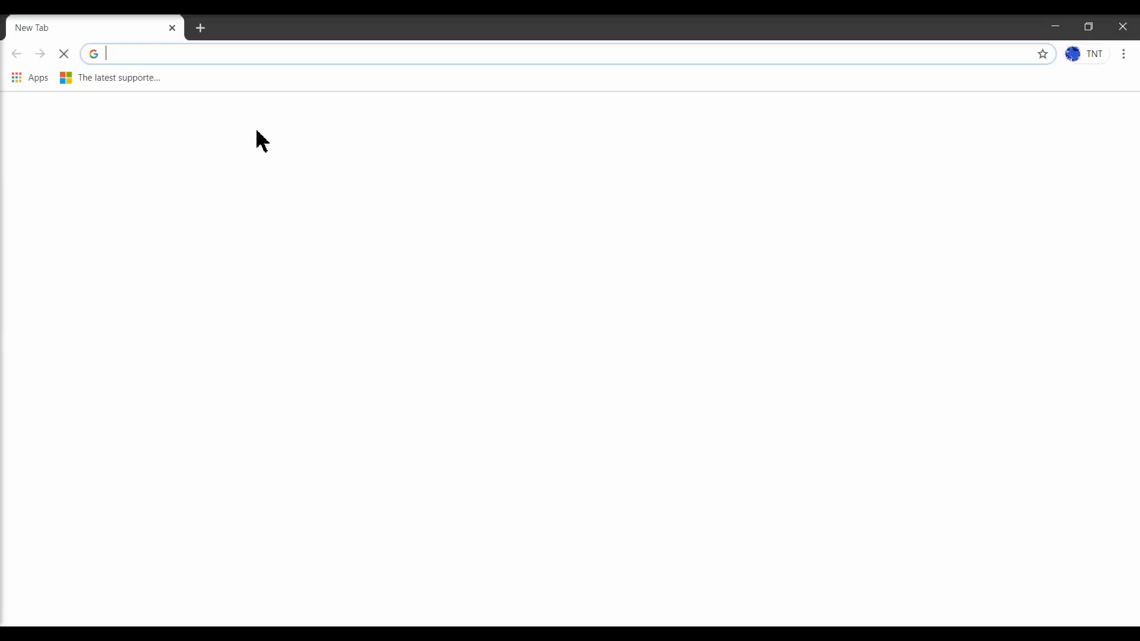
Open the copied neilferreri/V-Carve-PPs GitHub URL in the browser and download the repository as a ZIP.
key(ctrl+v)
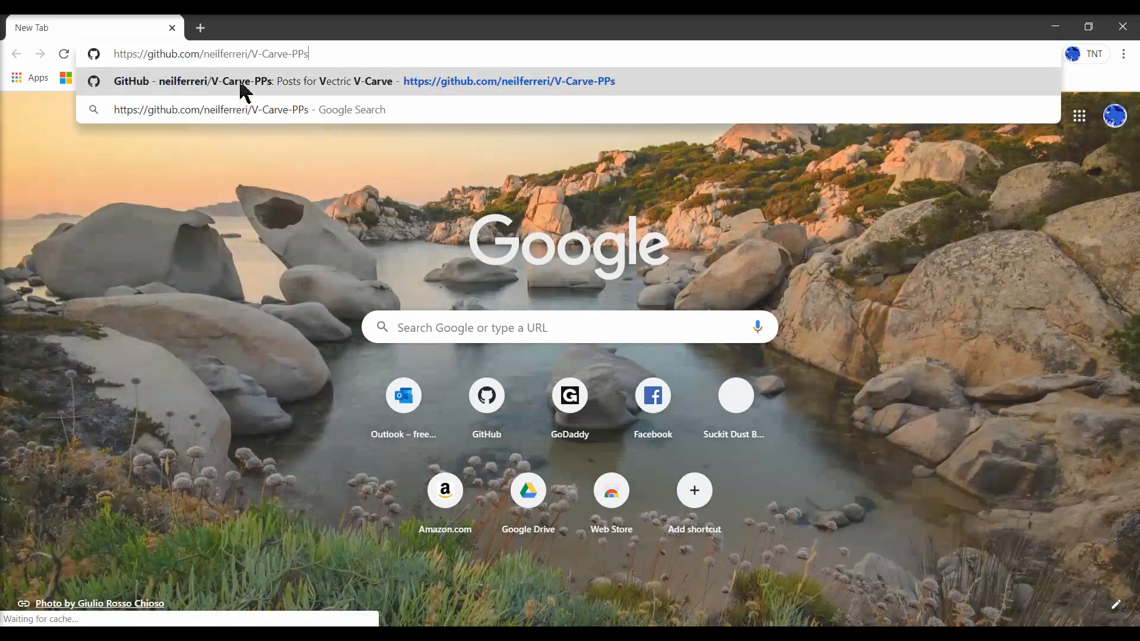
key(Return)
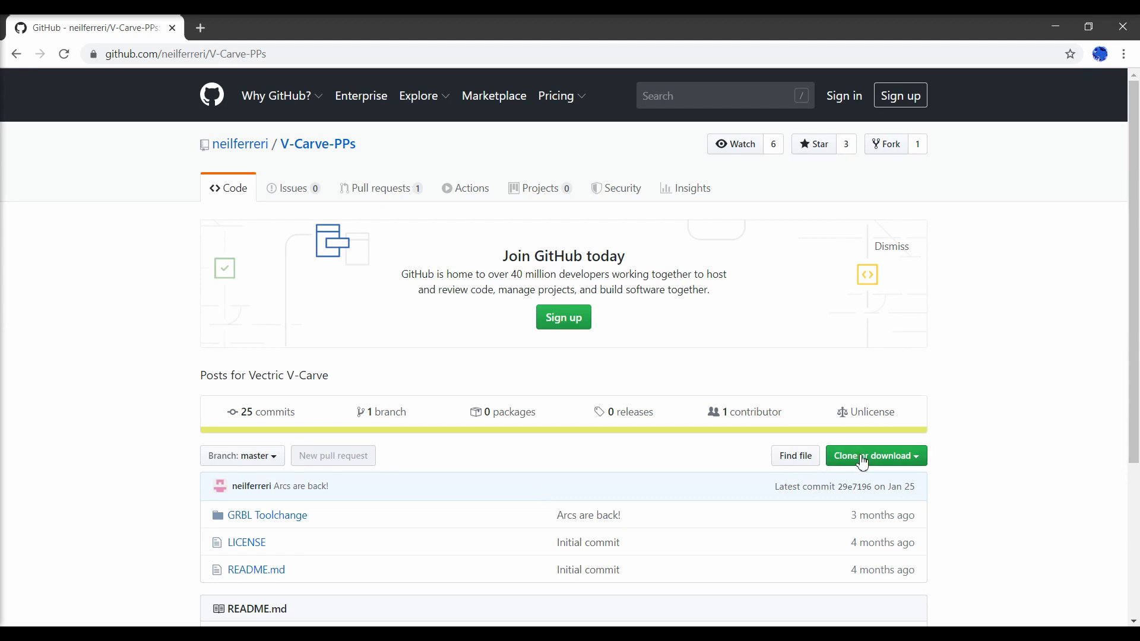
click(863, 462)
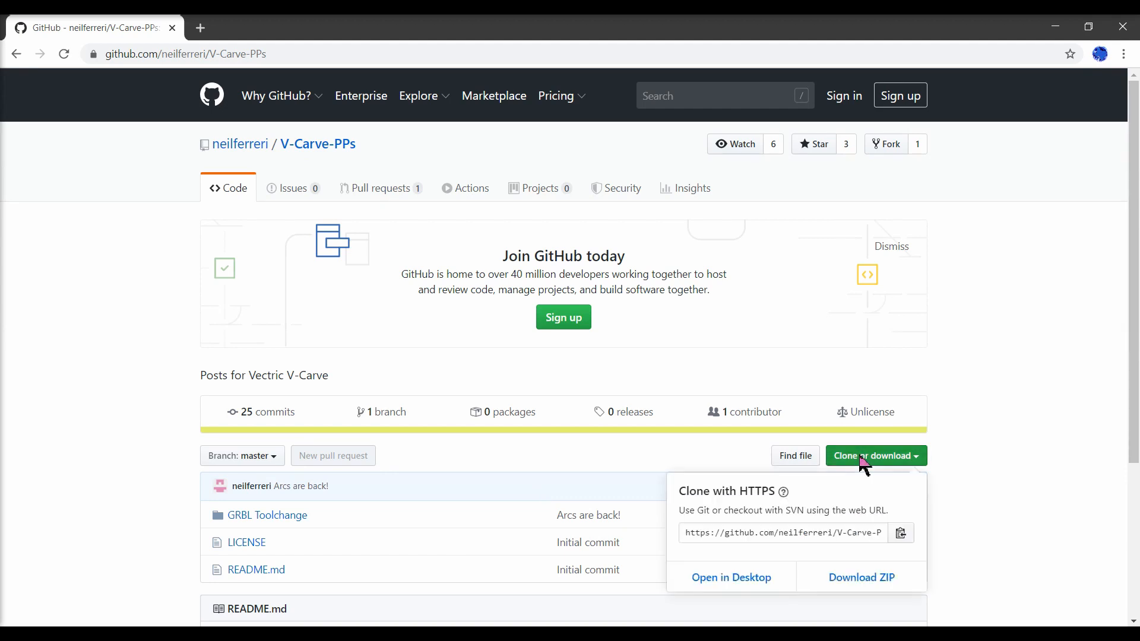
click(864, 579)
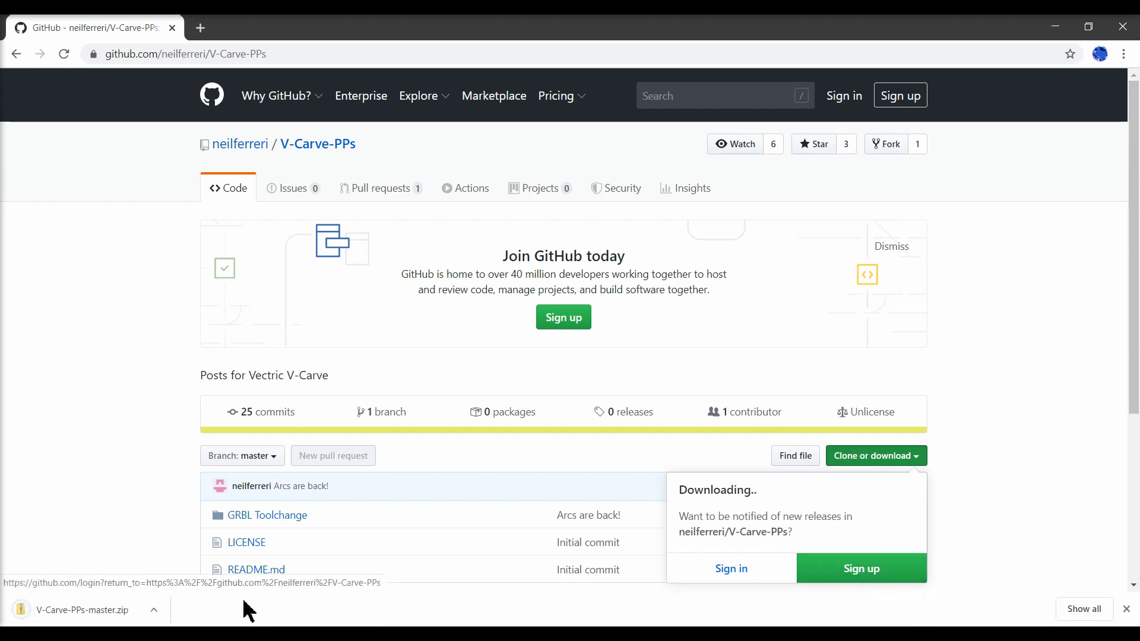
Show V-Carve-PPs-master.zip in its folder and extract it to Downloads, replacing the existing files.
click(152, 611)
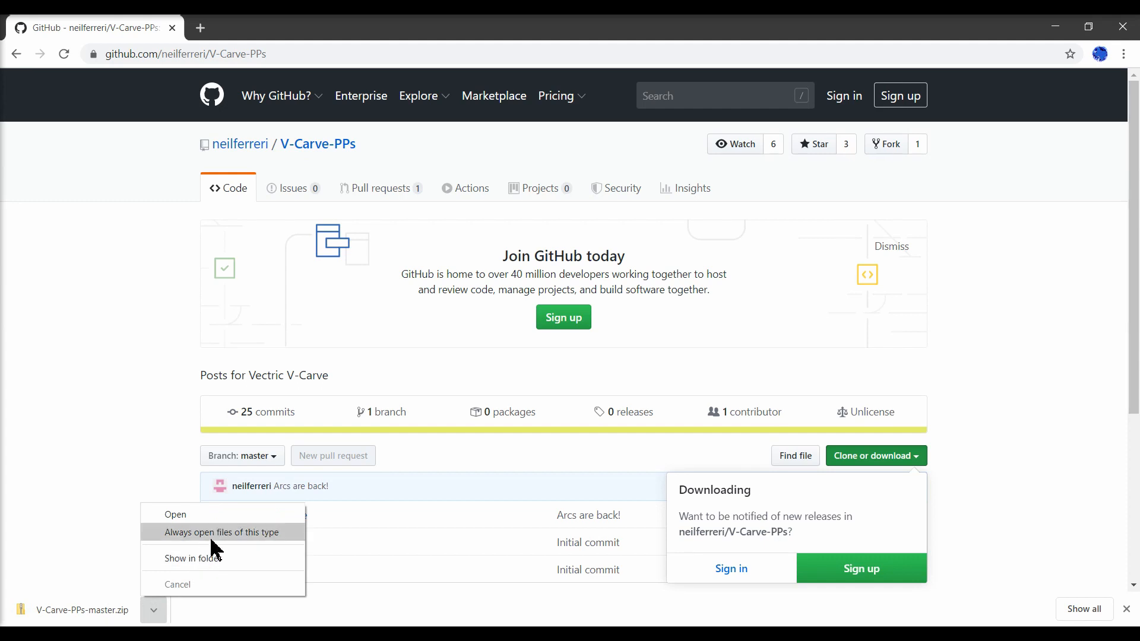
click(205, 561)
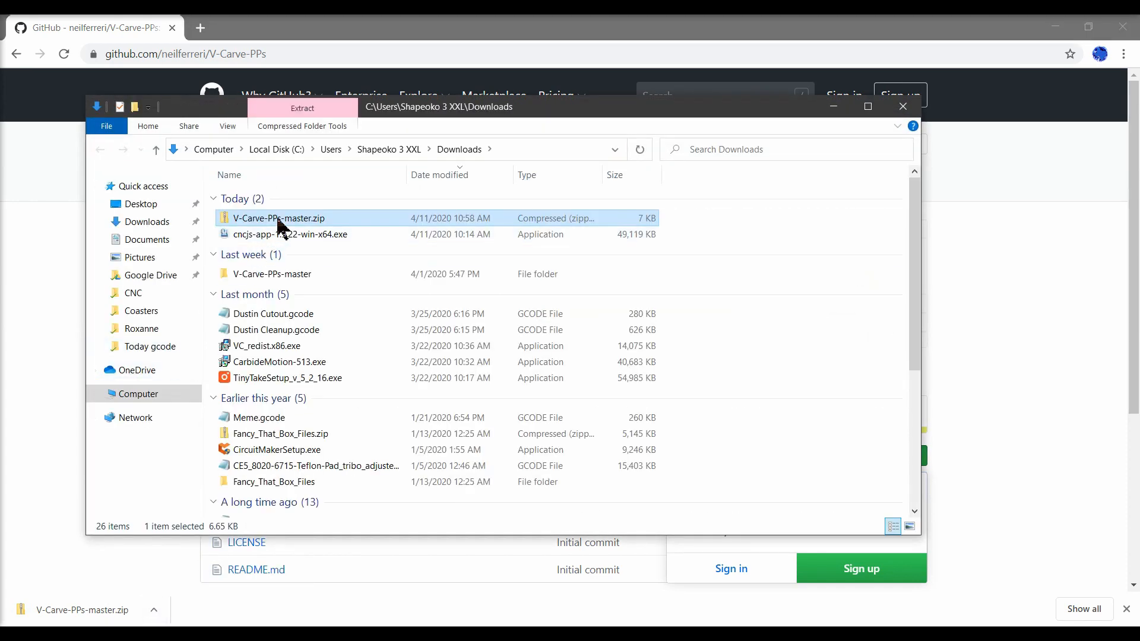
right_click(279, 225)
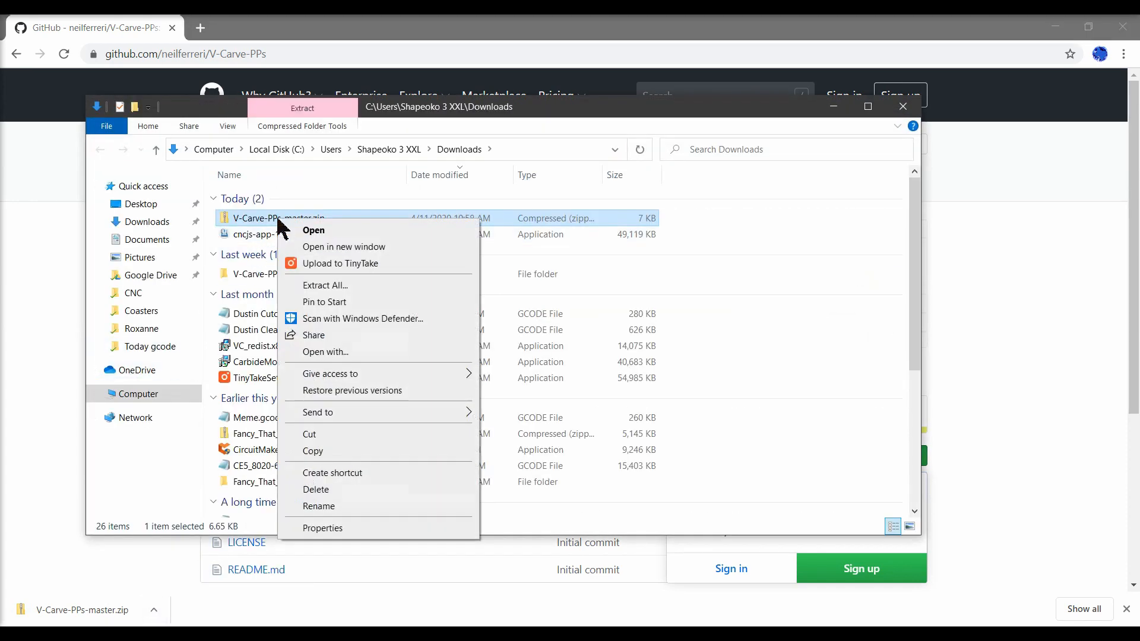
click(315, 287)
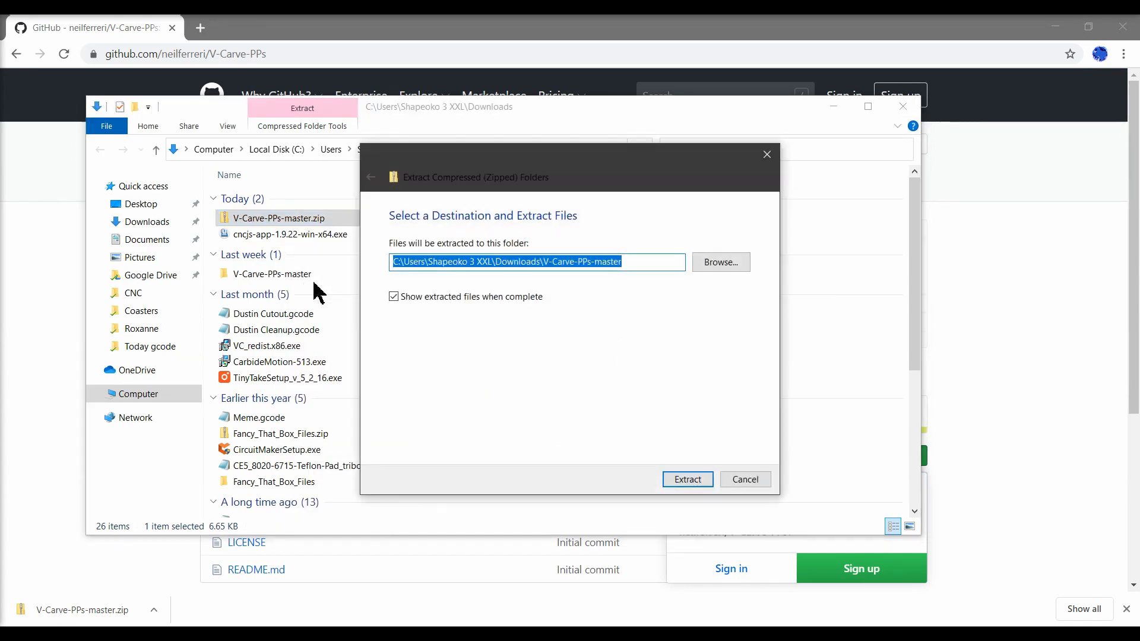
click(680, 478)
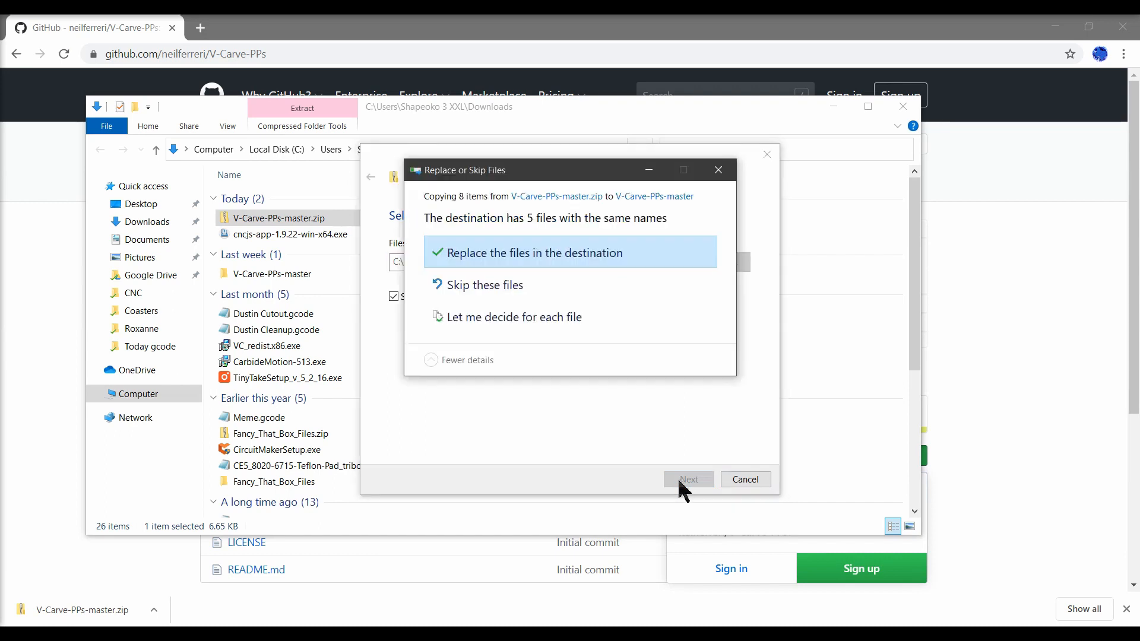
click(530, 256)
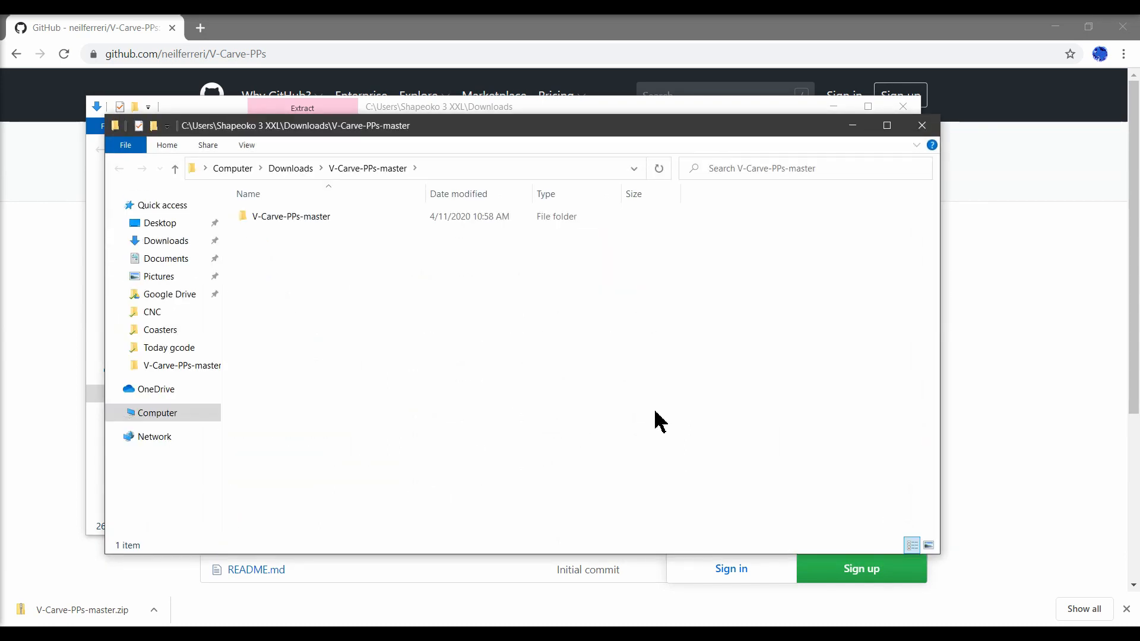
Open the extracted GRBL Toolchange folder and delete the old CNCJS_Grbl_mm_TC.pp file.
double_click(301, 218)
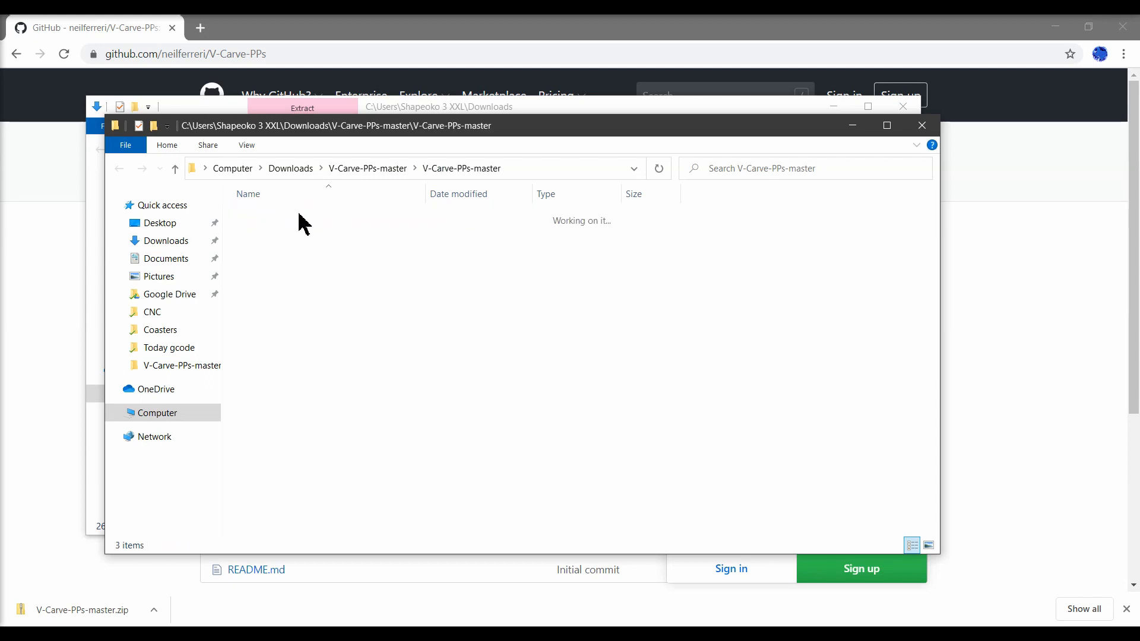
double_click(301, 218)
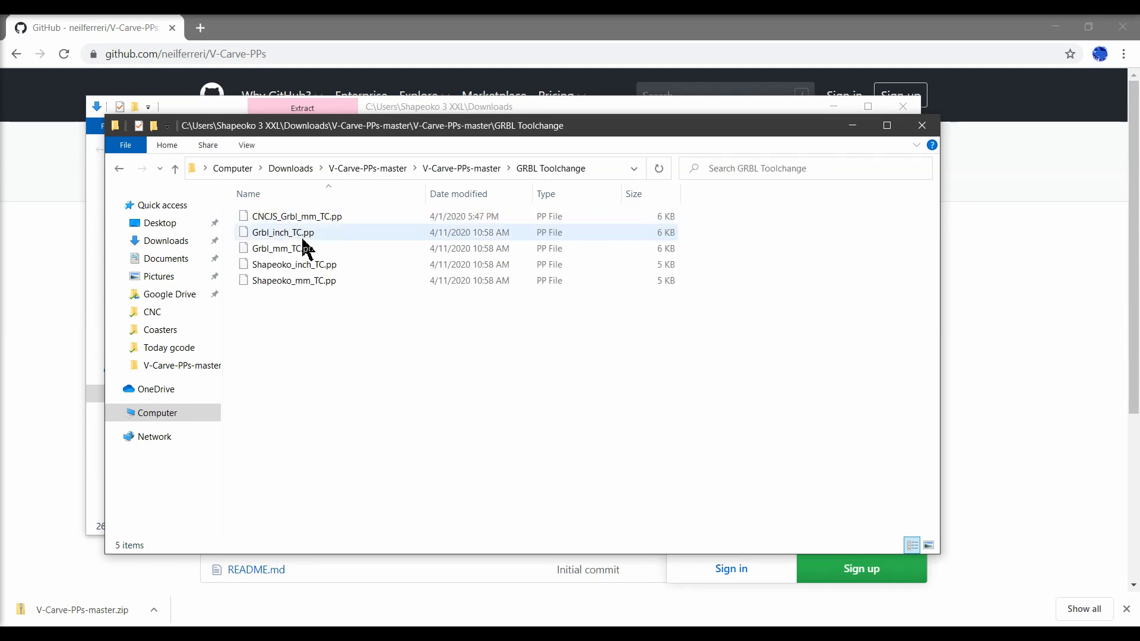
click(307, 225)
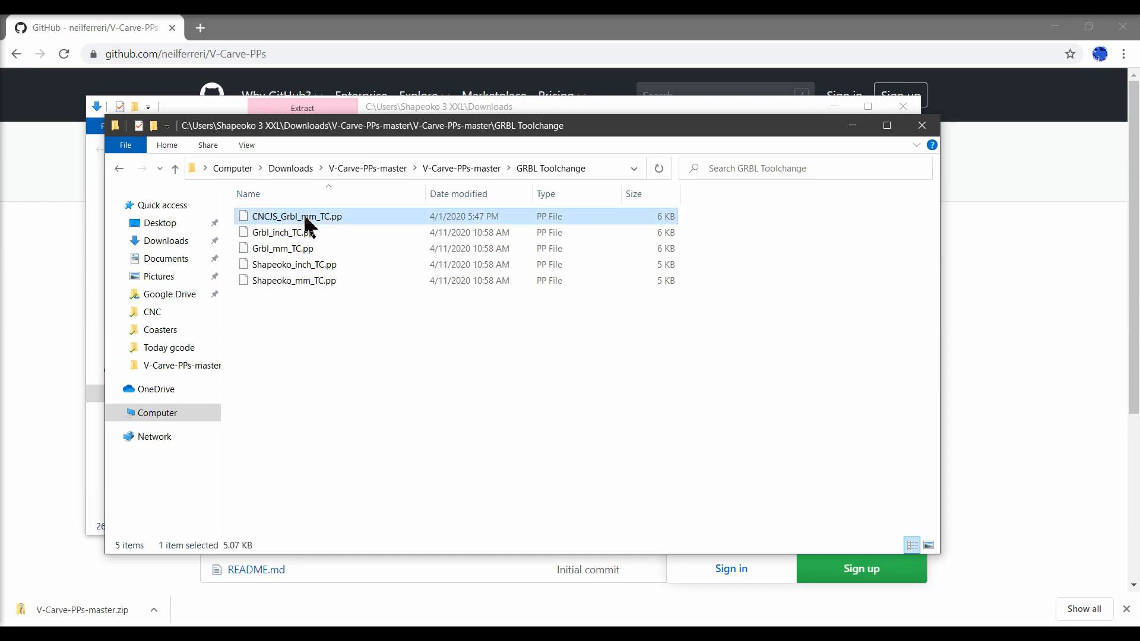
key(Delete)
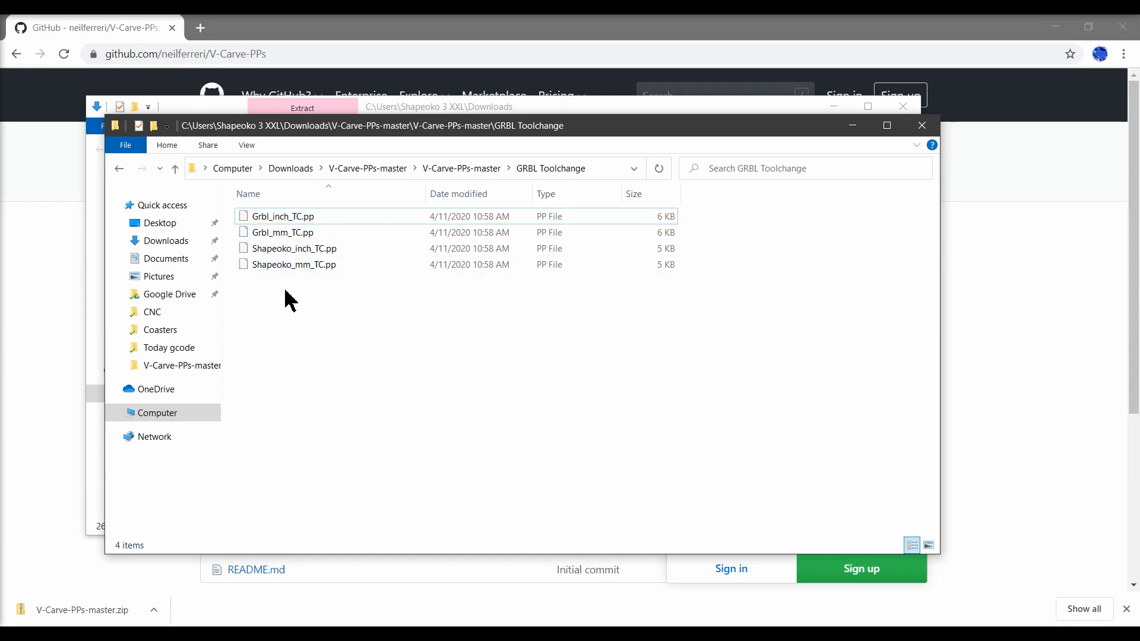
Rename Grbl_mm_TC.pp to CNCJS_Grbl_mm_TC.pp and copy the renamed file.
right_click(288, 237)
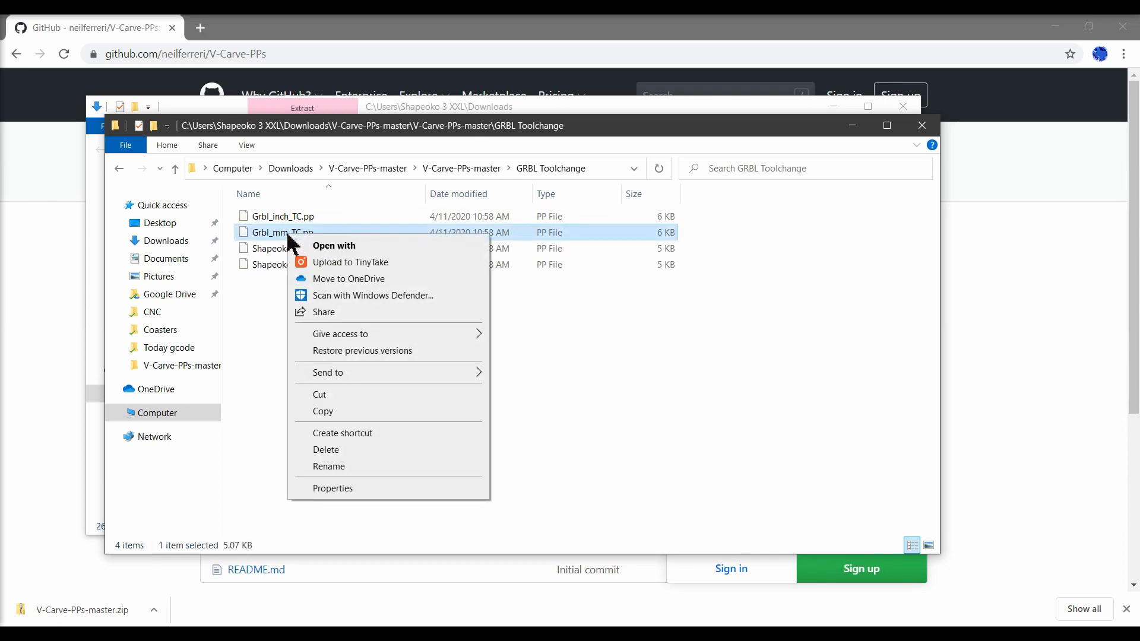
click(343, 467)
key(Home)
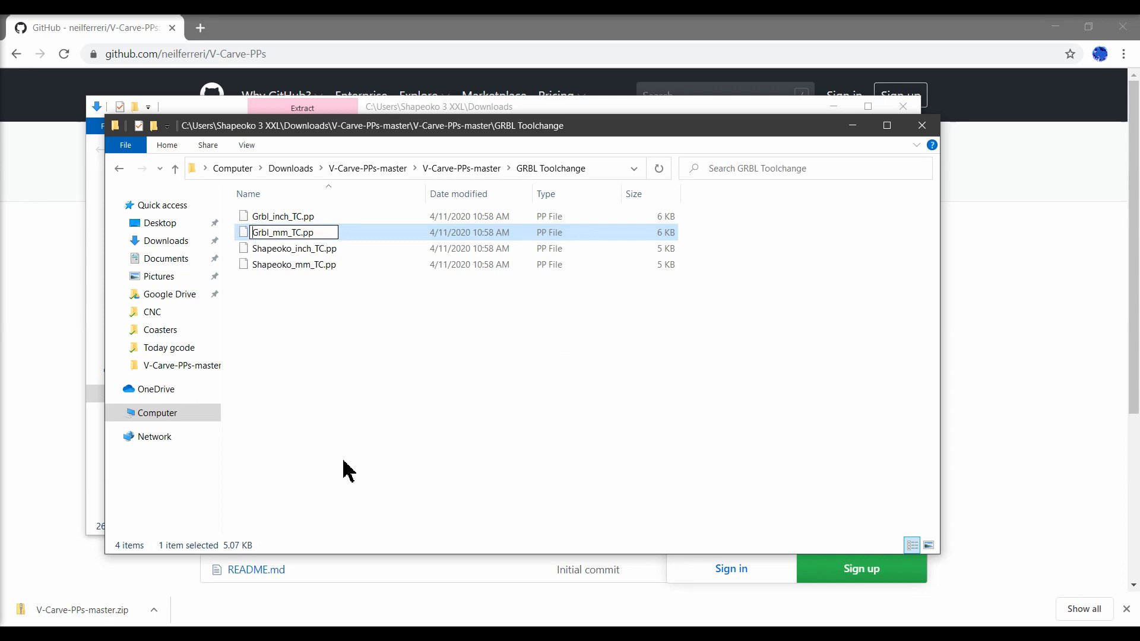
text(CNCJS)
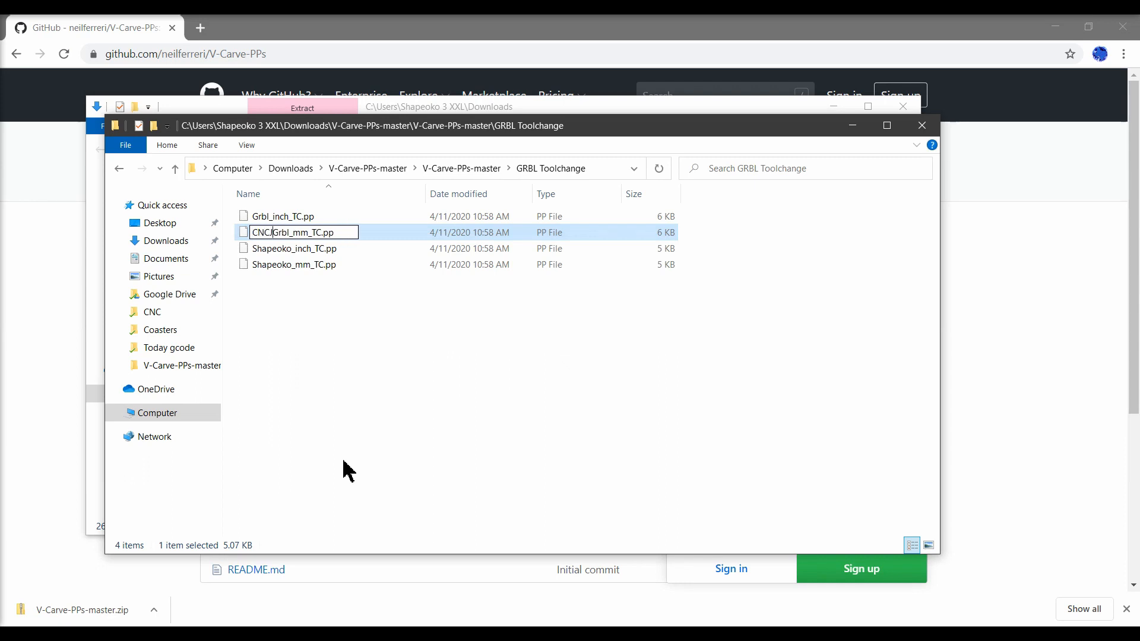
text(_)
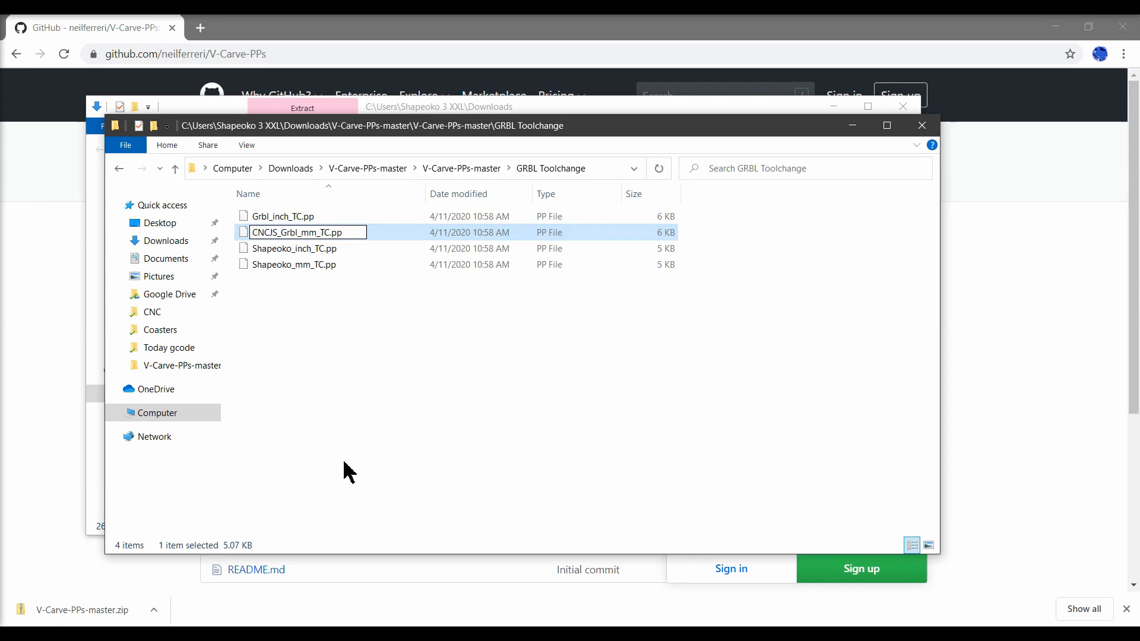
click(409, 453)
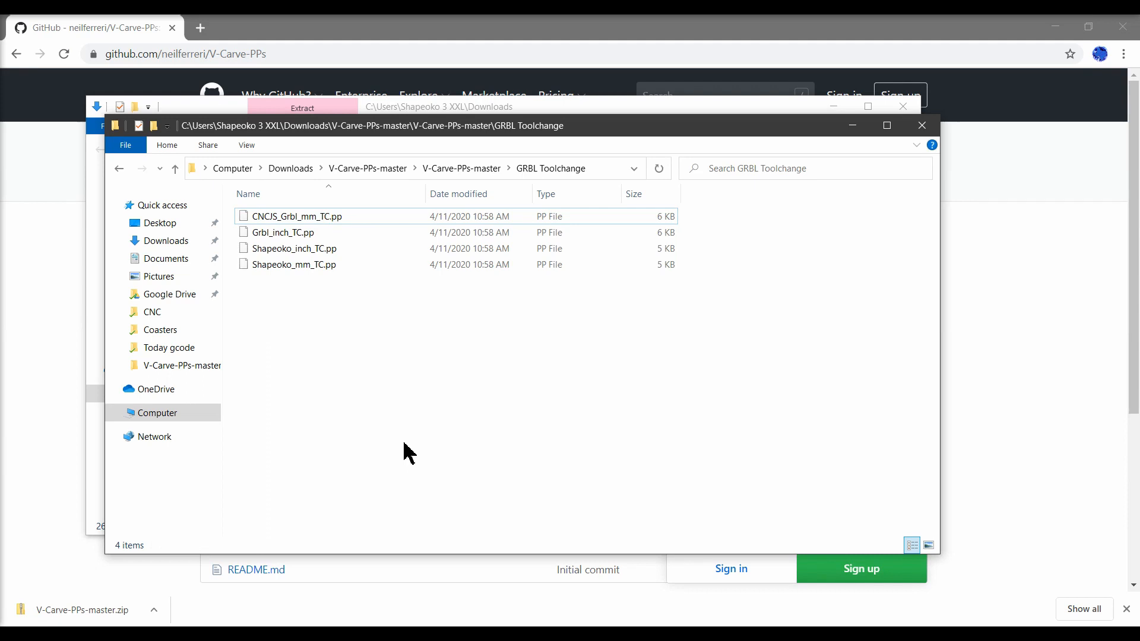
right_click(309, 218)
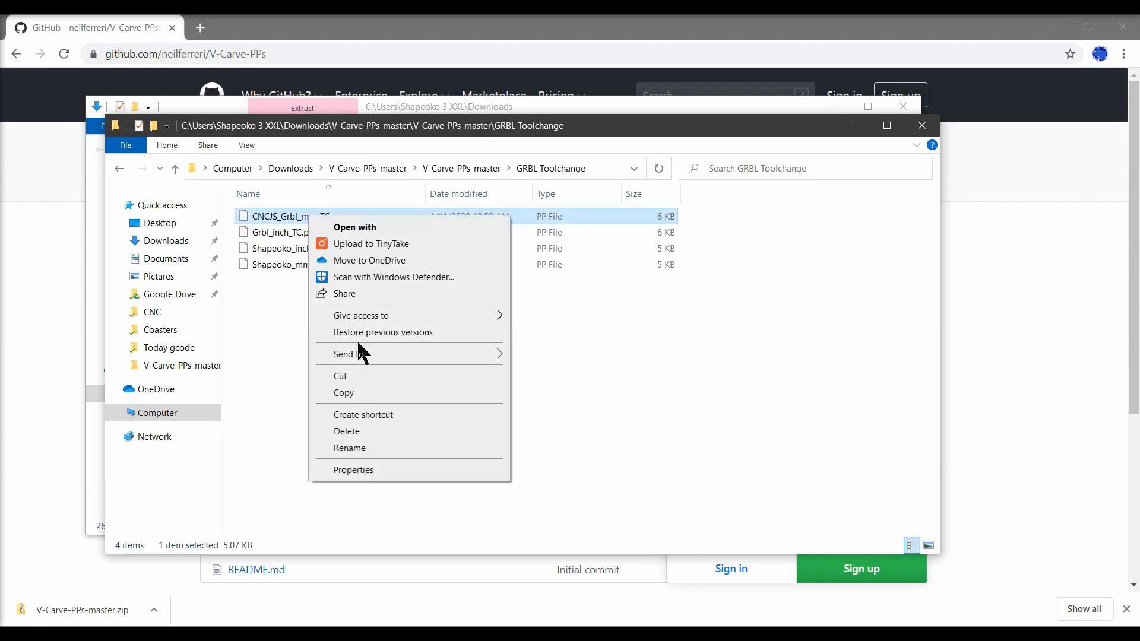
click(343, 393)
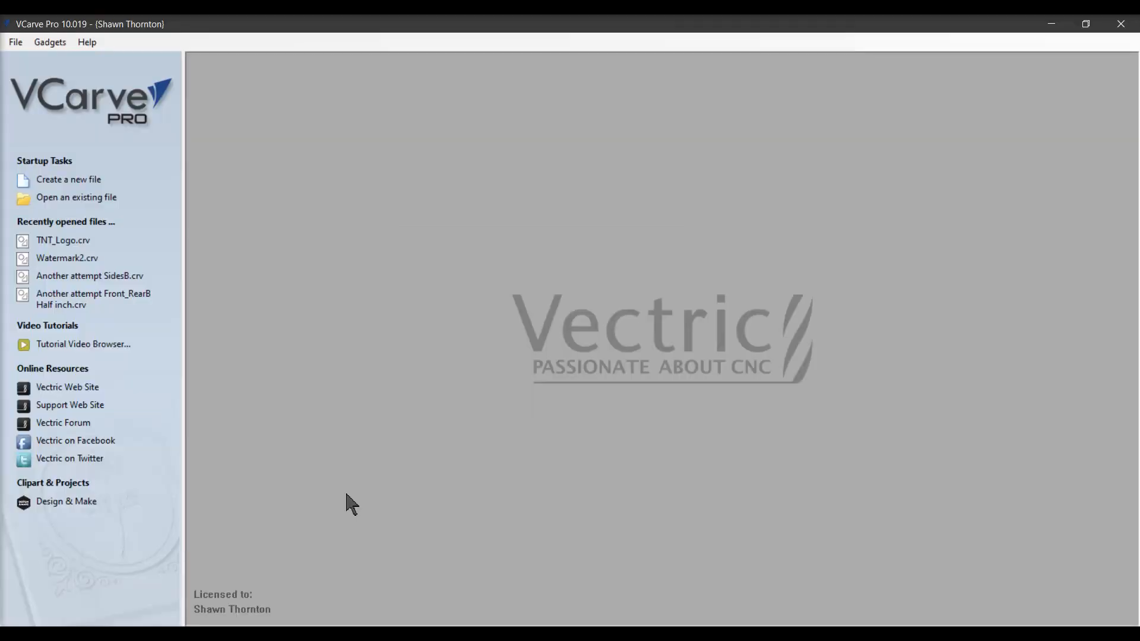
Paste the renamed CNCJS_Grbl_mm_TC.pp into the My_PostP folder of VCarve Pro's application data folder.
click(16, 43)
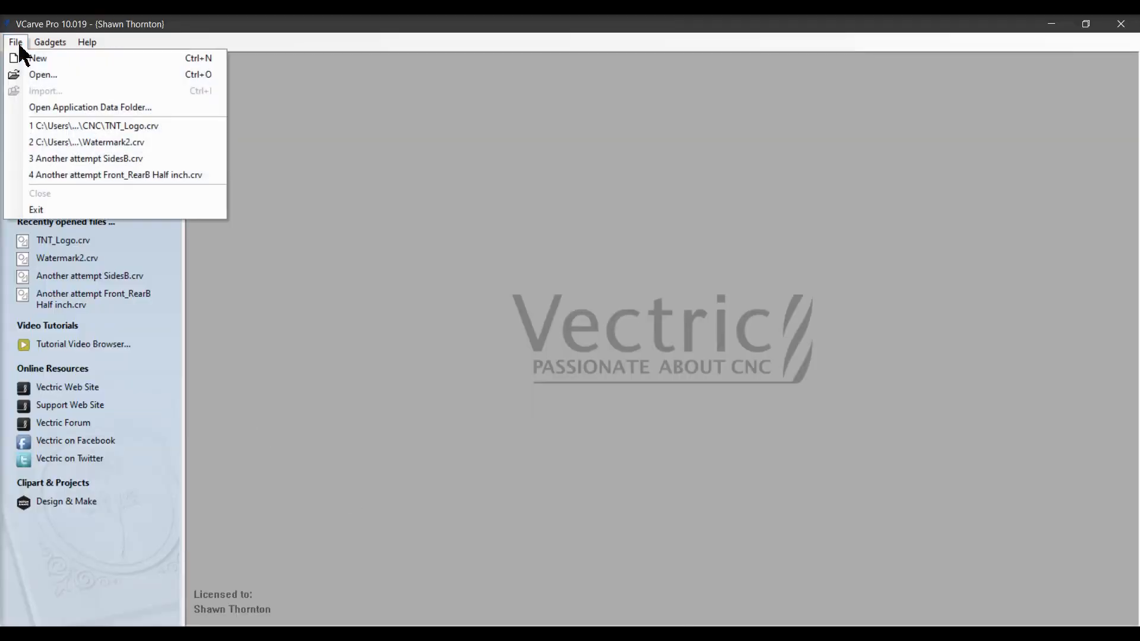
click(51, 108)
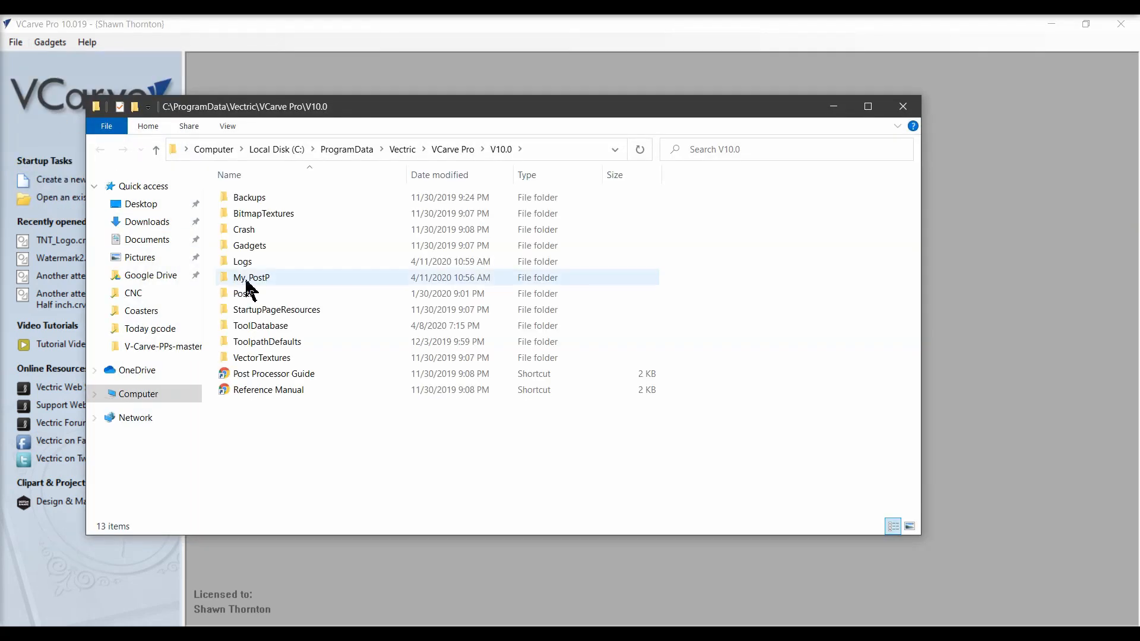
double_click(246, 282)
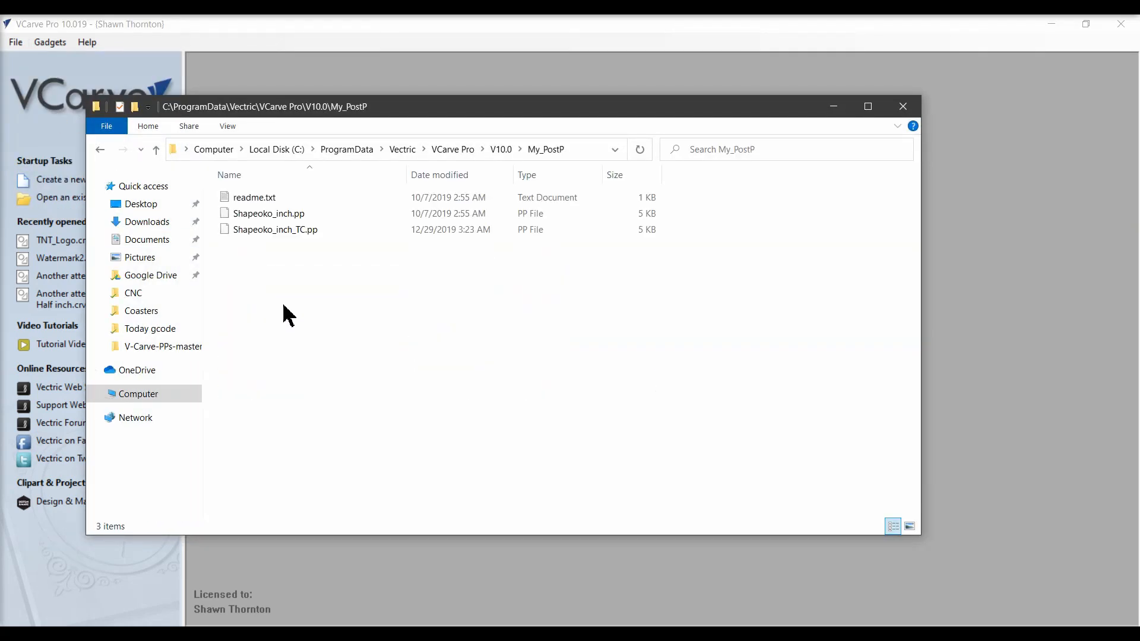
right_click(307, 328)
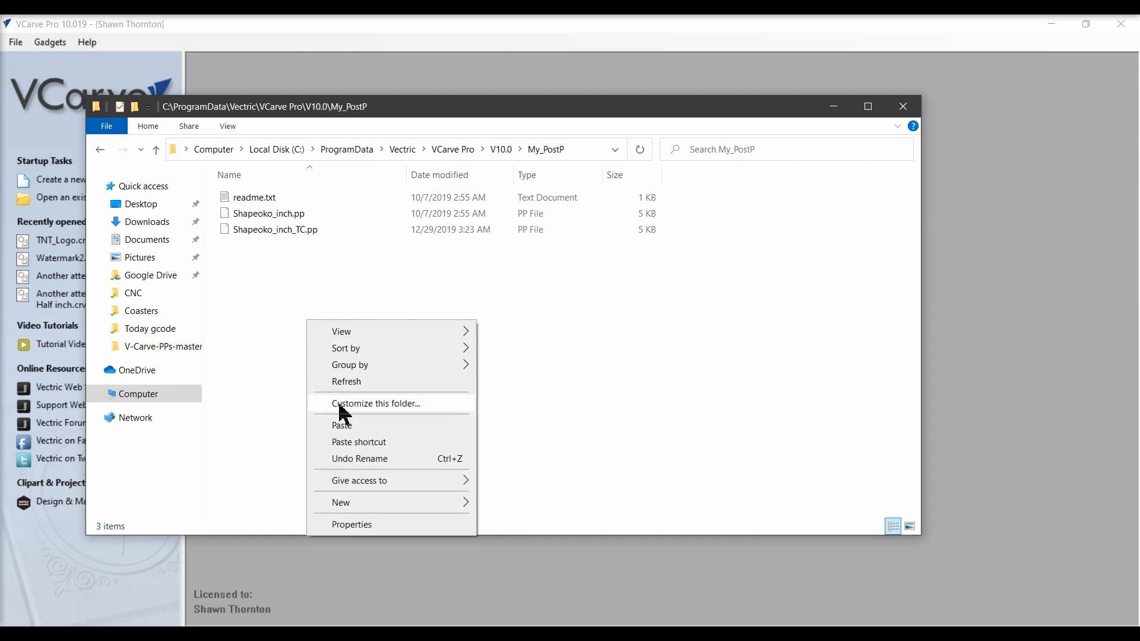
click(343, 427)
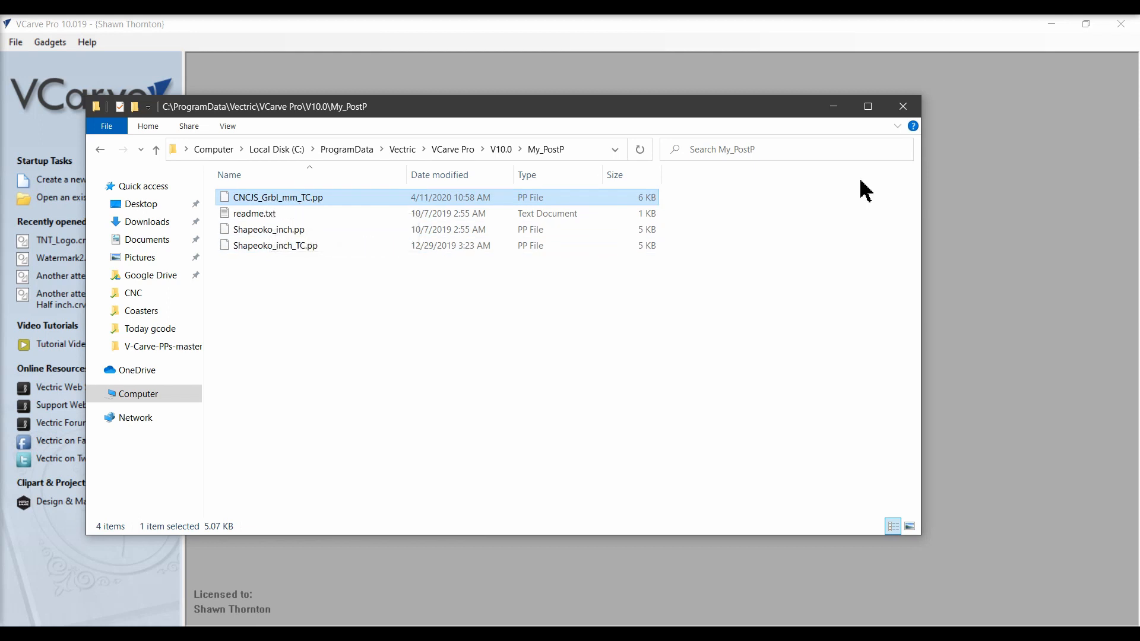
click(902, 111)
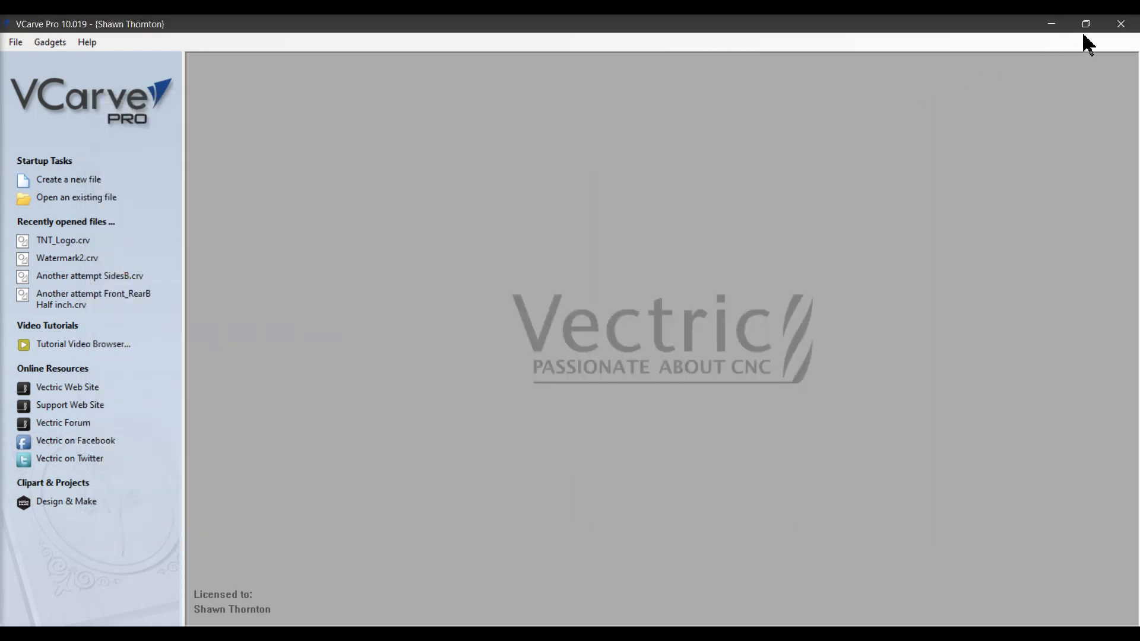
Close VCarve Pro along with the open Explorer, browser and Notepad windows.
click(1116, 30)
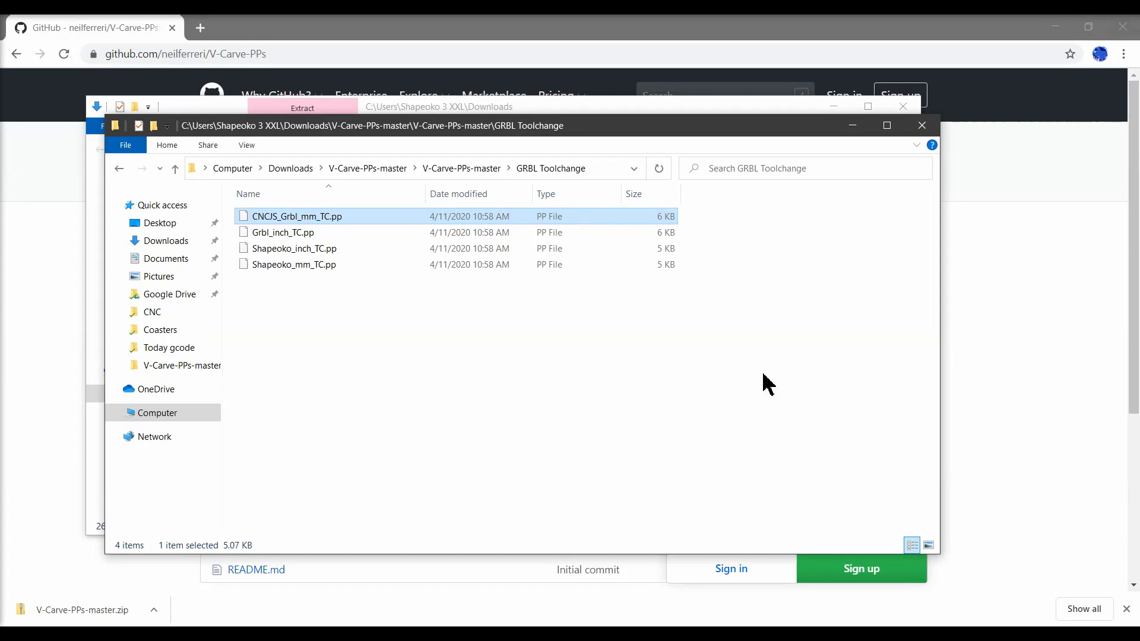
click(923, 127)
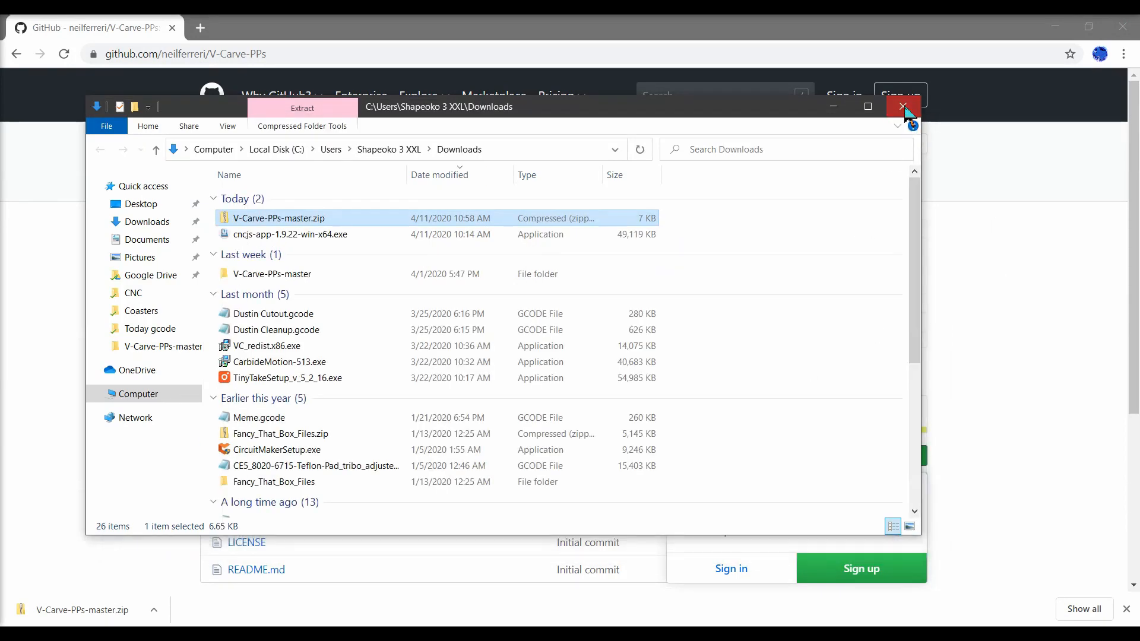
click(905, 112)
click(1122, 26)
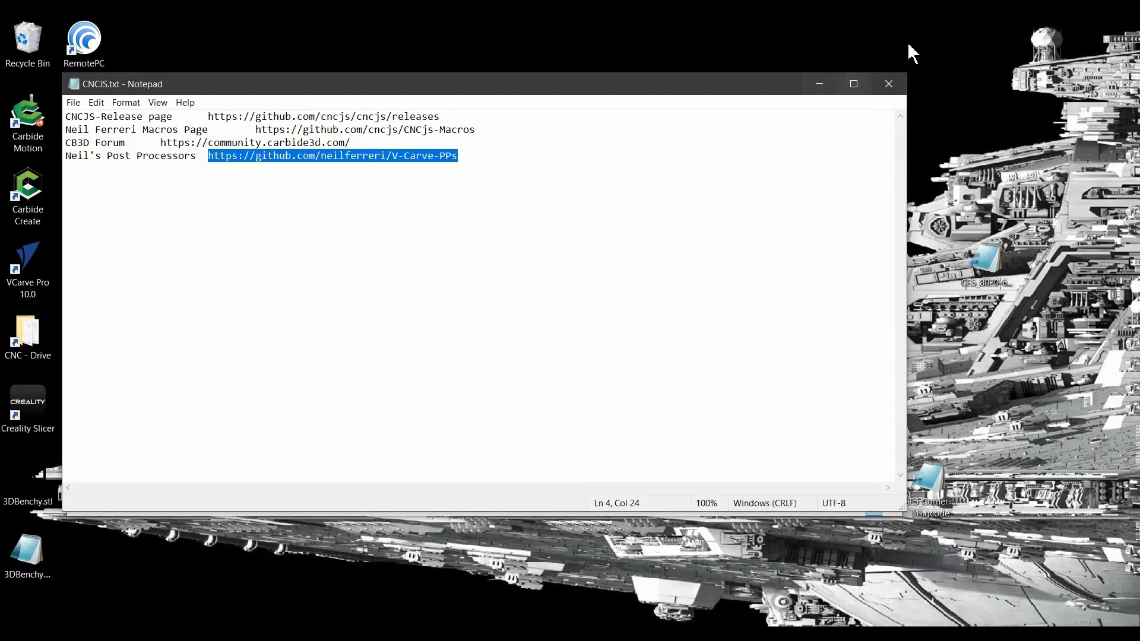
click(889, 83)
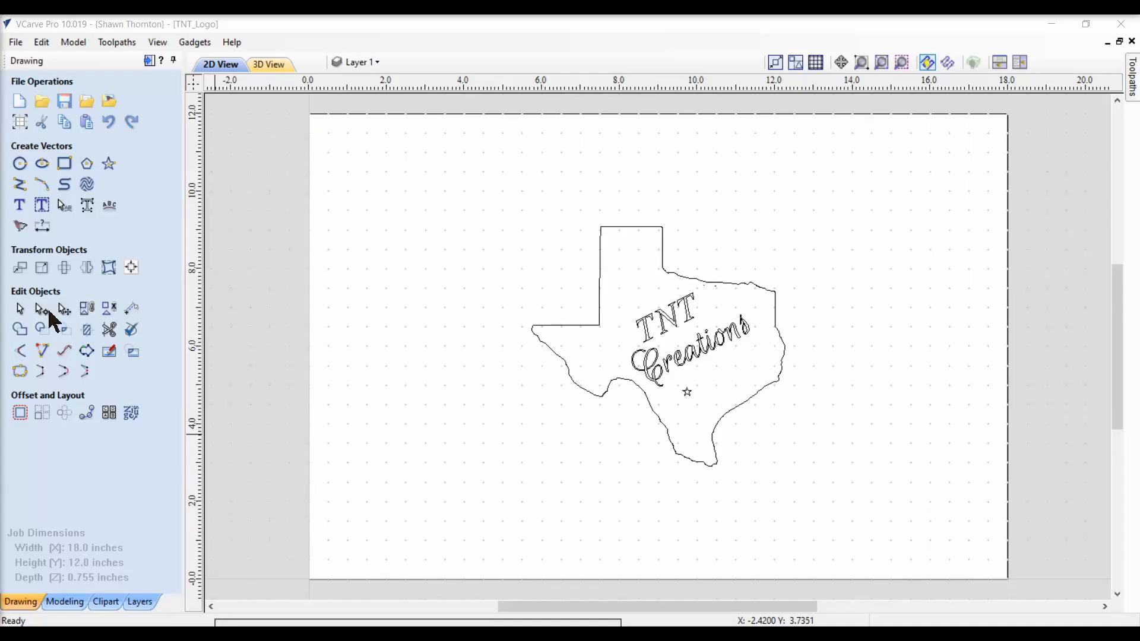
Set the job size to 11.25 inches wide, 10.125 inches high and 0.75 inches thick.
click(18, 127)
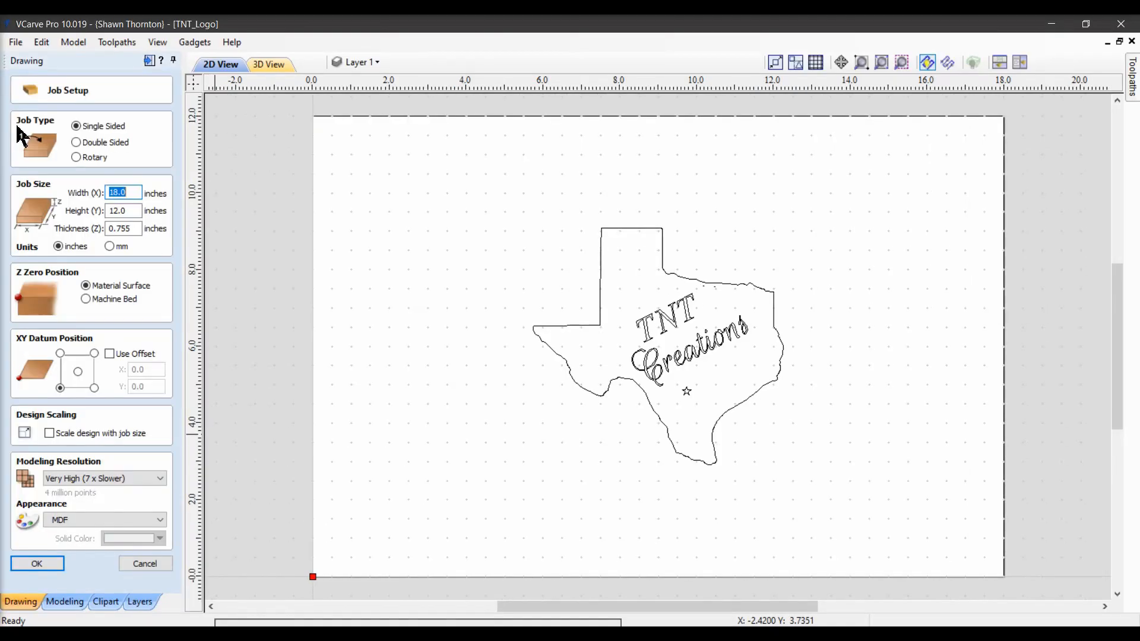
text(11.25)
key(Tab)
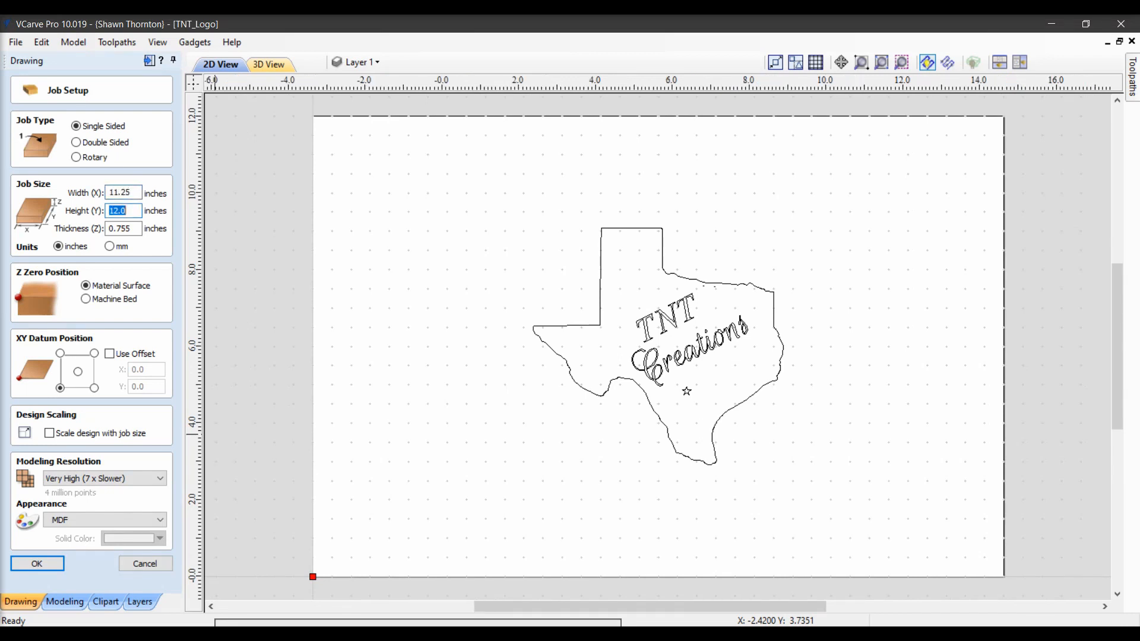
text(10.125)
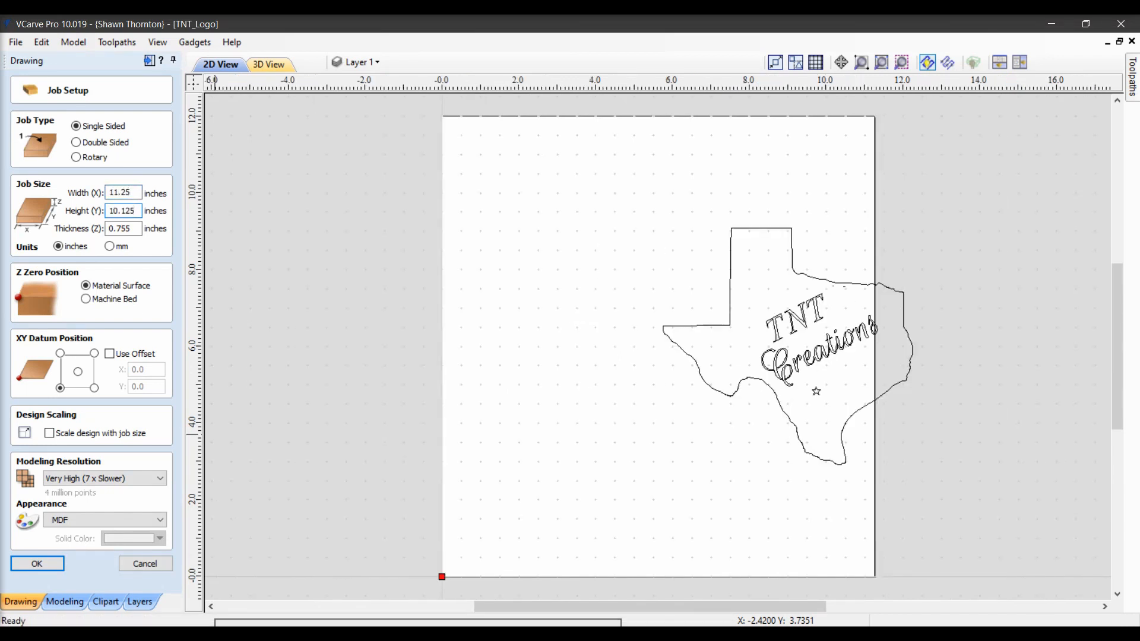
key(Tab)
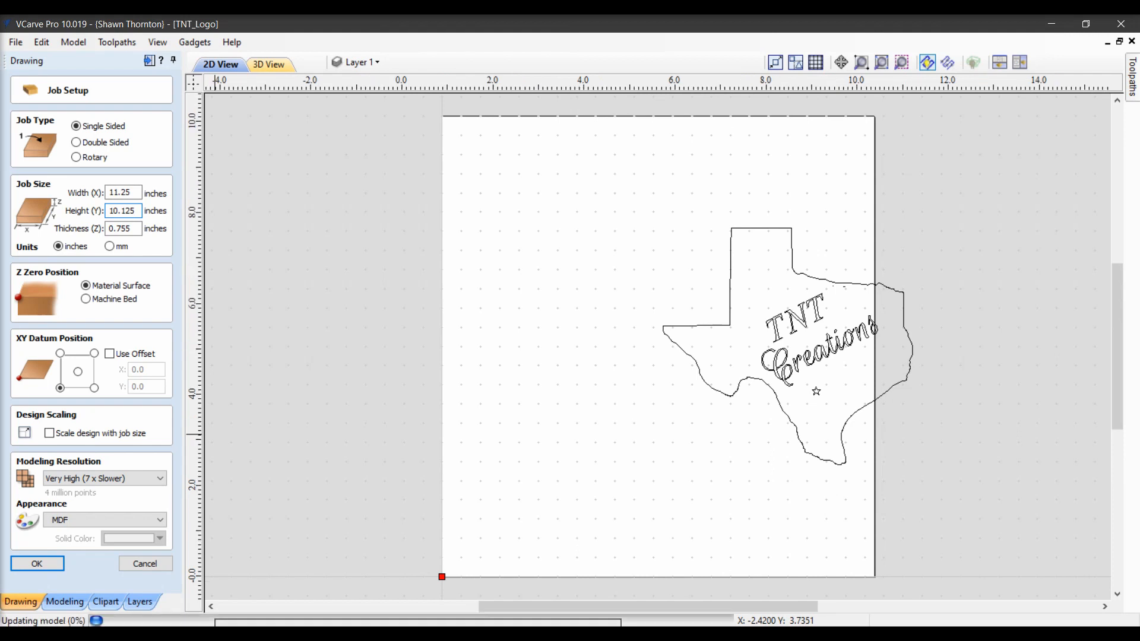
text(.75)
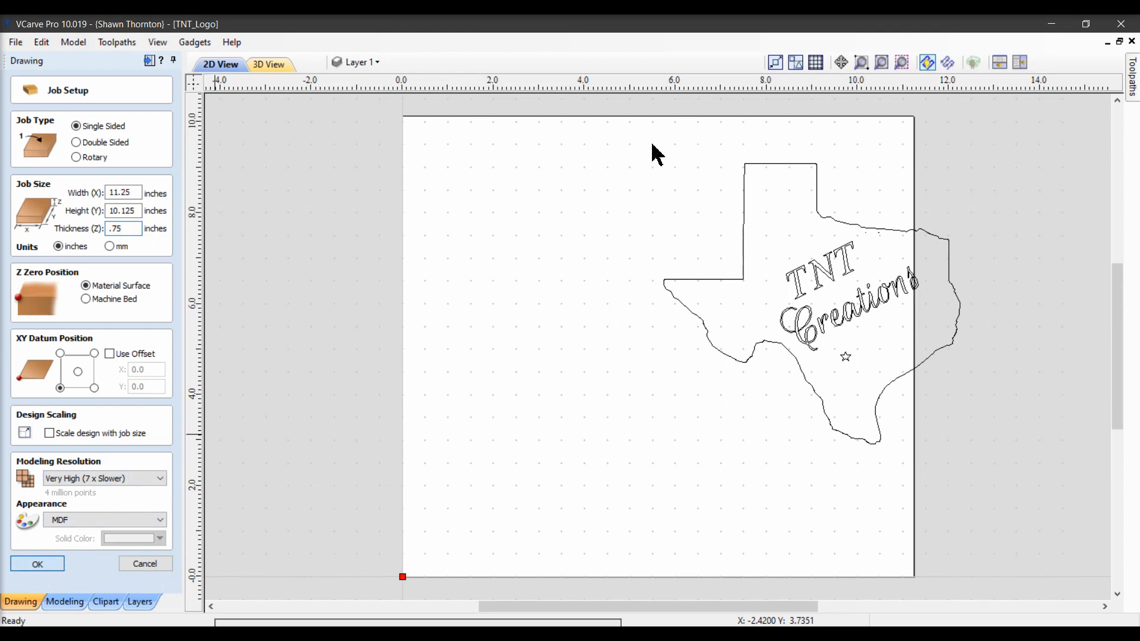
key(Return)
Select the Texas outline and the TNT Creations text and center them on the material.
mouse_move(652, 144)
mouse_down()
mouse_move(967, 331)
mouse_move(987, 454)
mouse_move(957, 502)
mouse_up()
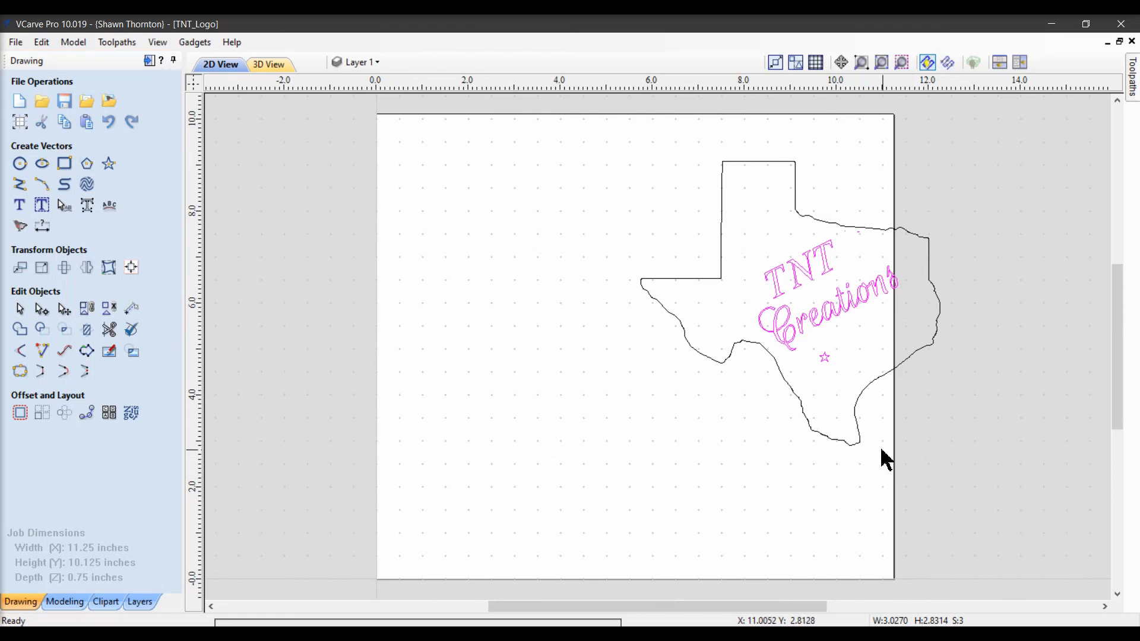
shift+click(860, 442)
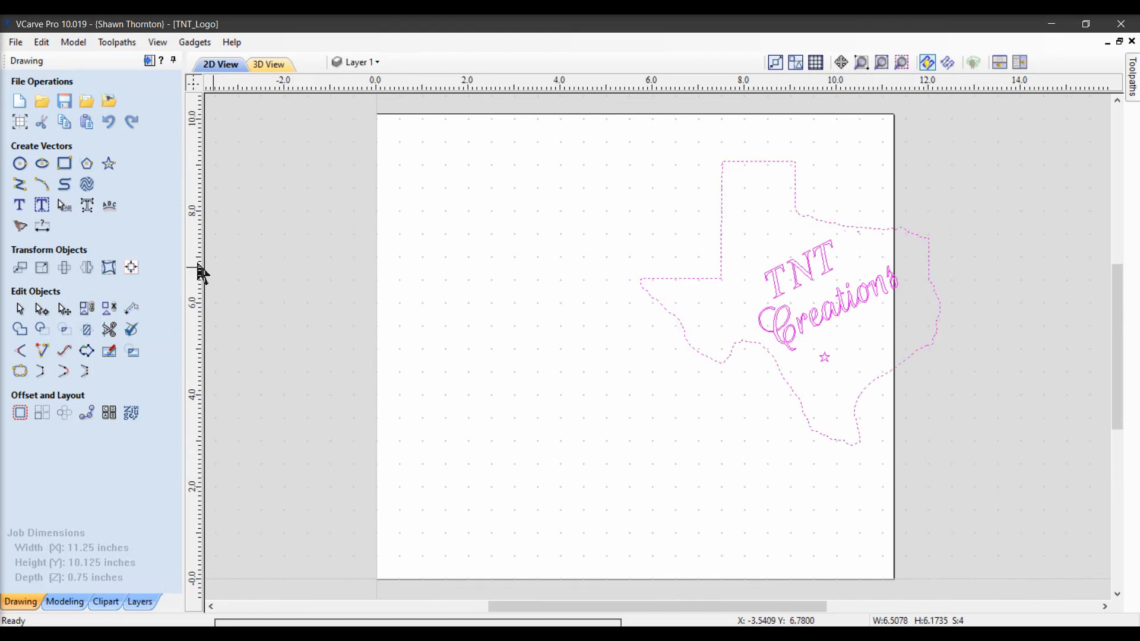
click(131, 268)
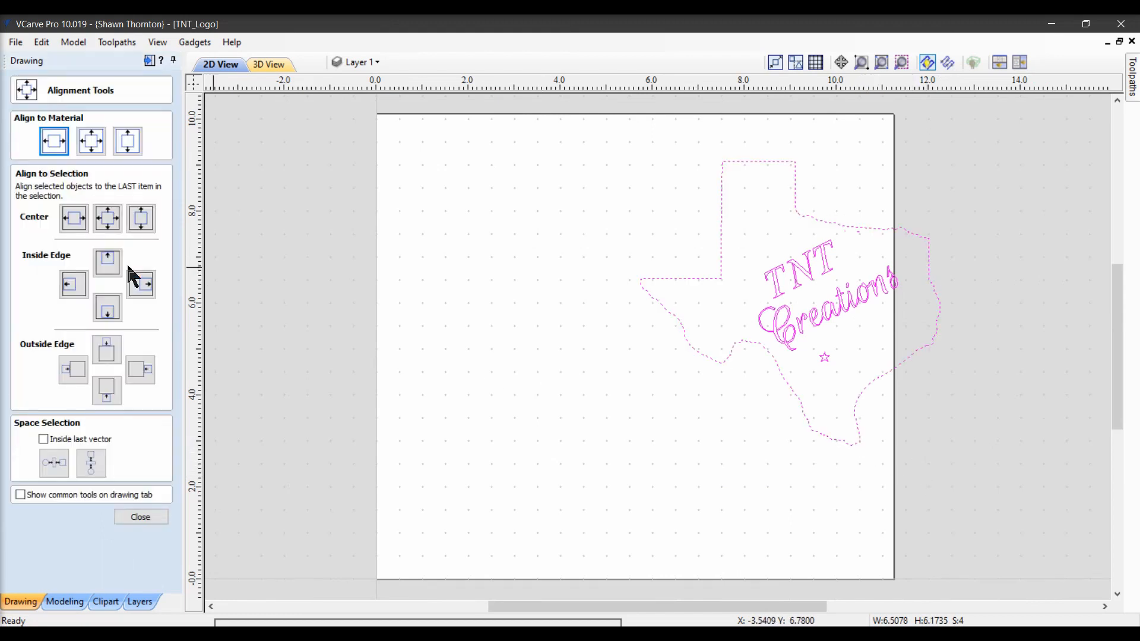
click(90, 146)
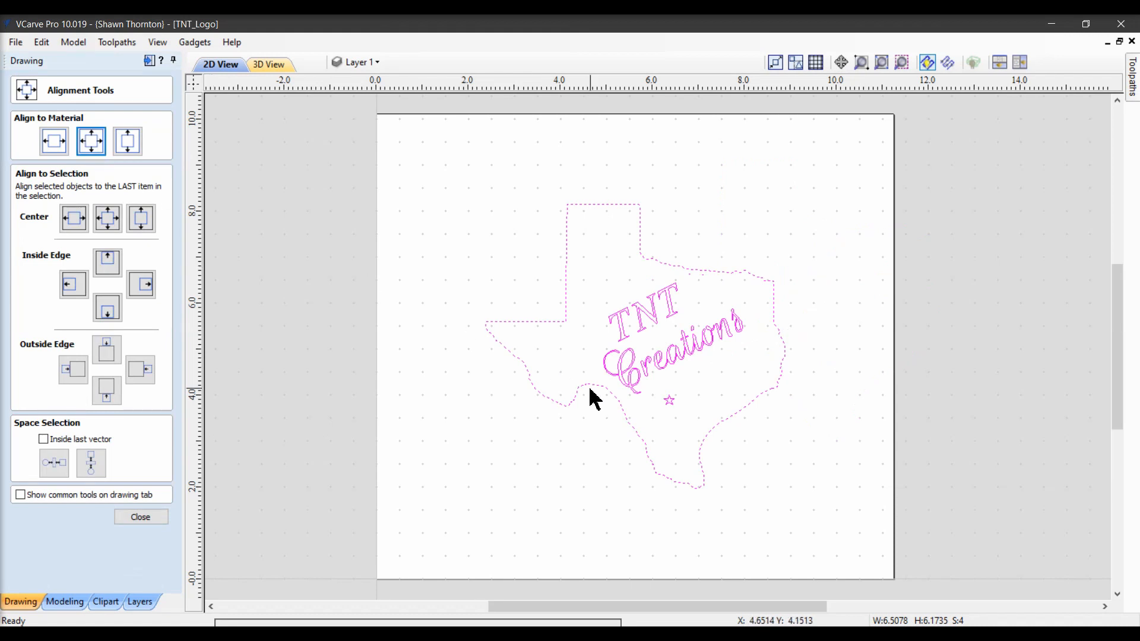
click(579, 462)
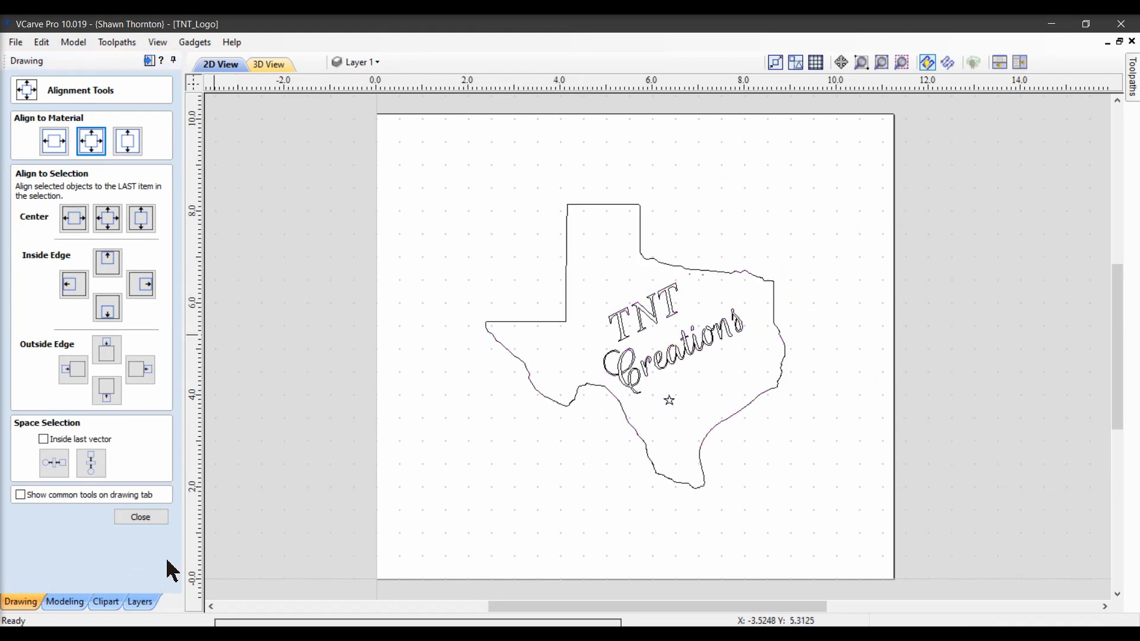
click(152, 521)
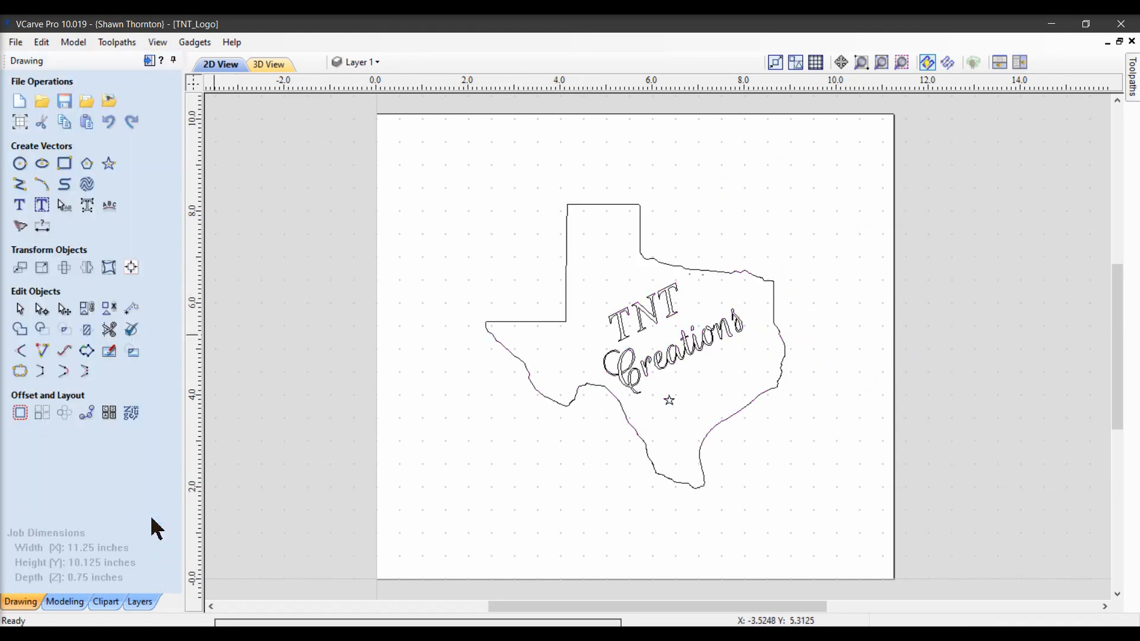
Open the V-Carve 1 toolpath for editing and recalculate it.
click(149, 60)
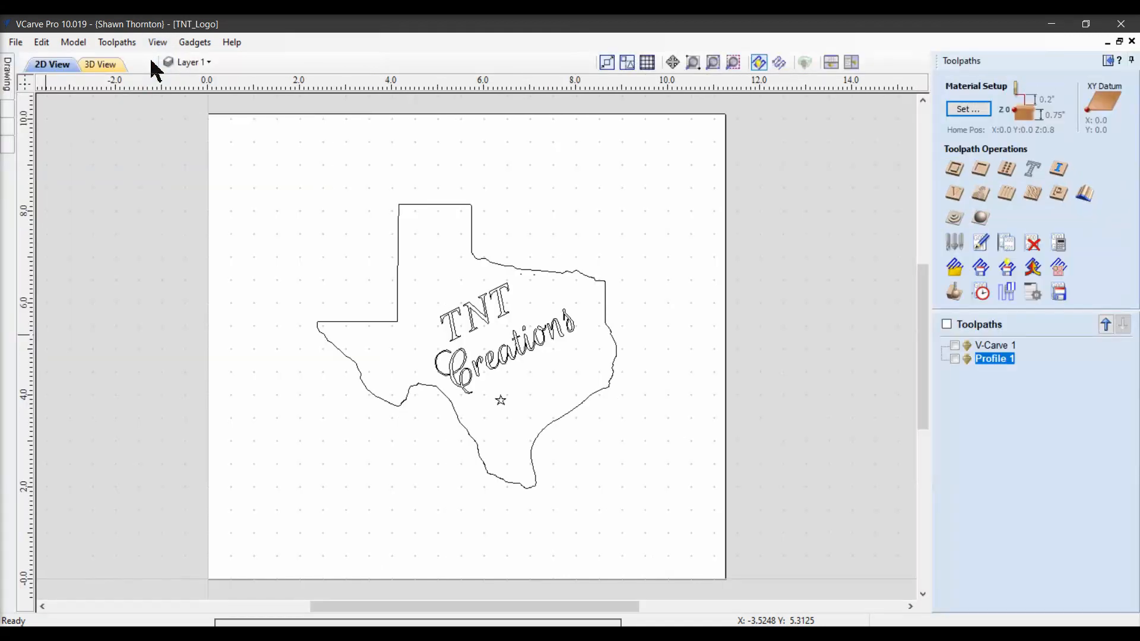
double_click(1004, 346)
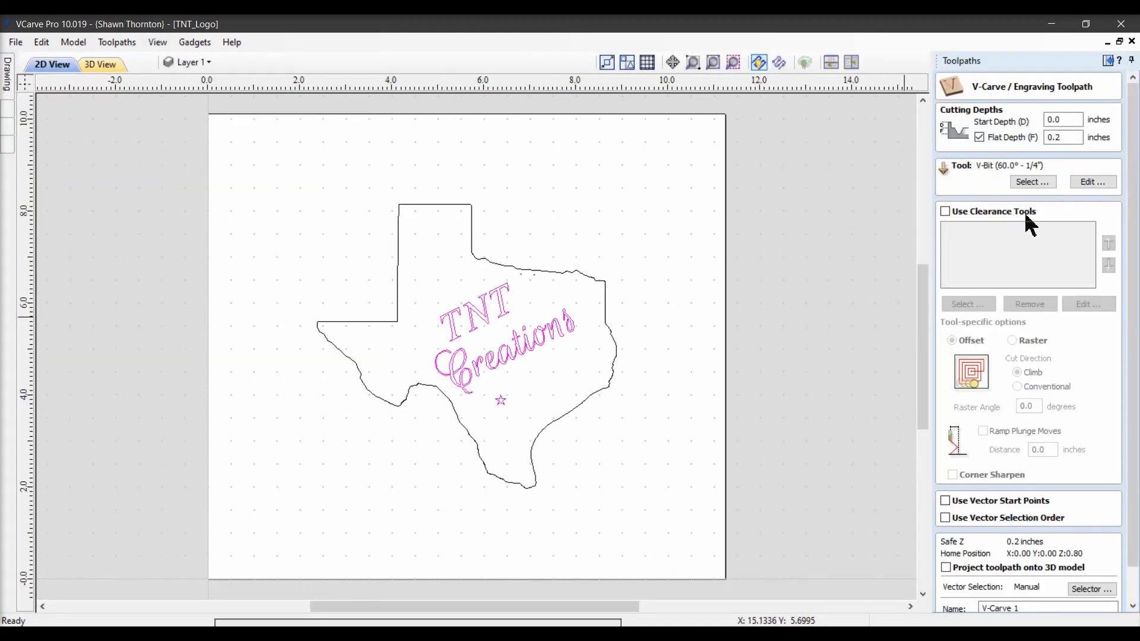
drag(1132, 476, 1134, 559)
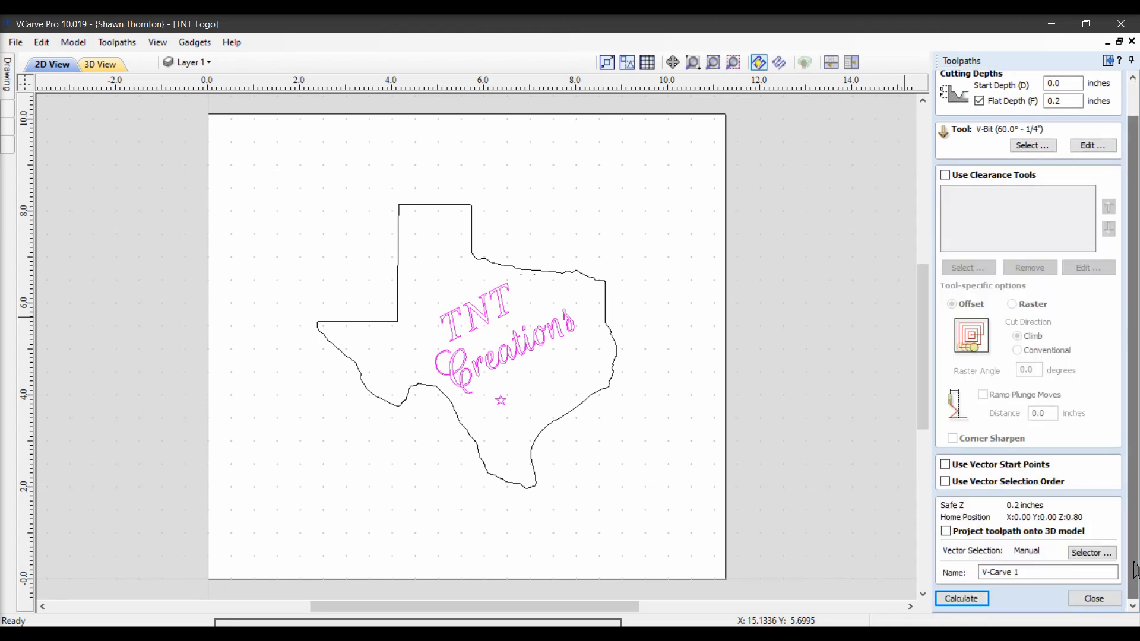
click(963, 598)
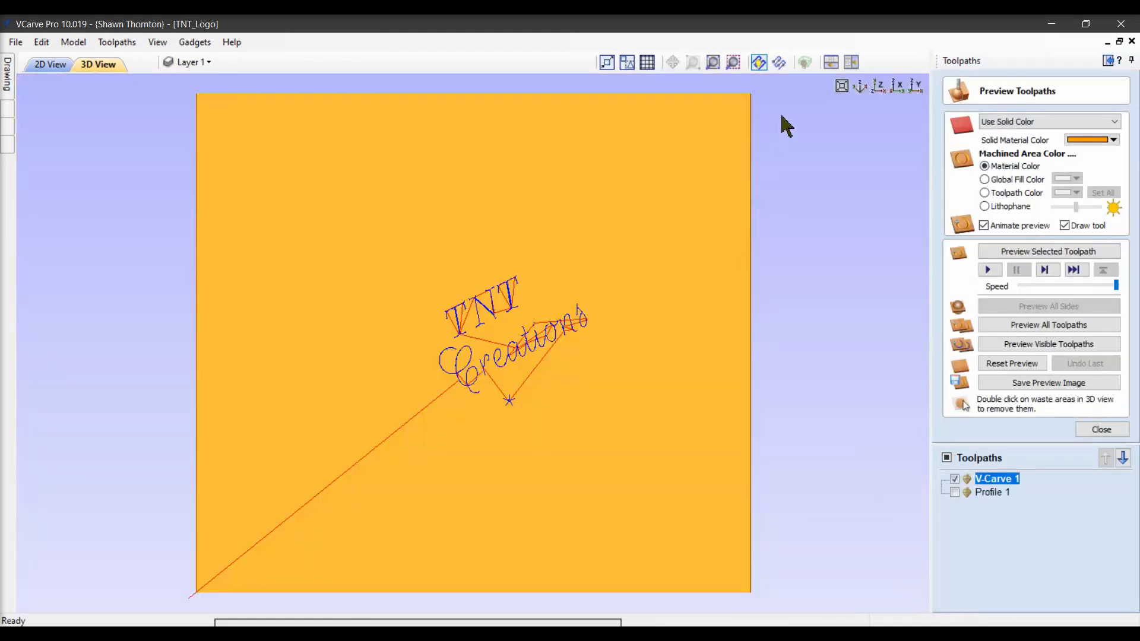
Edit Profile 1 to machine on the Texas outline vector at a 0.05 inch cut depth and recalculate it.
click(852, 63)
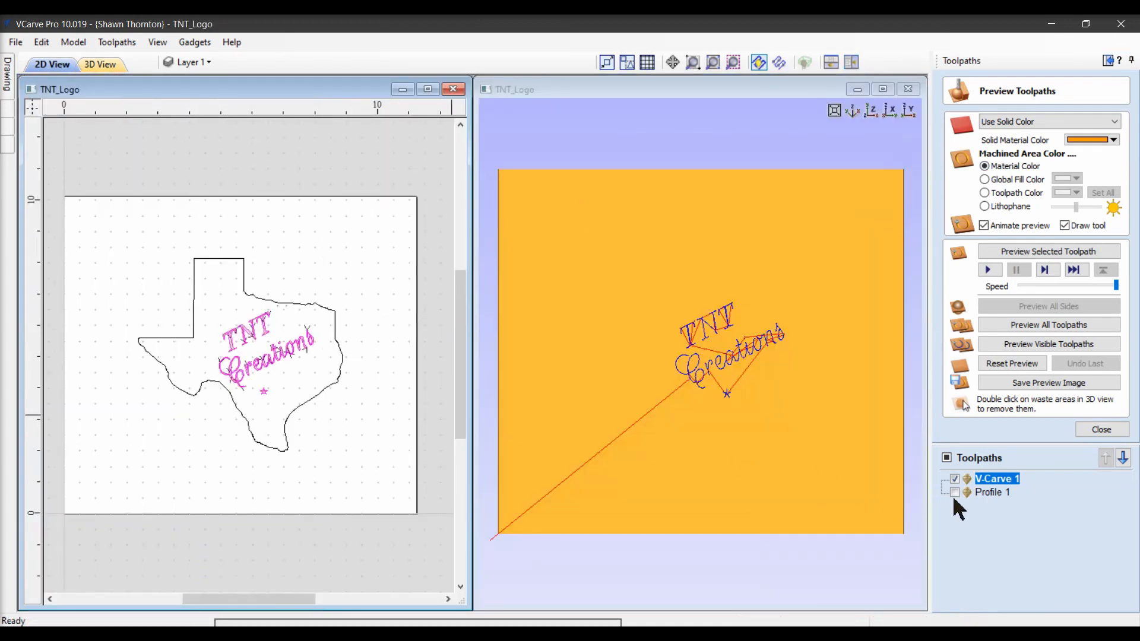
click(984, 493)
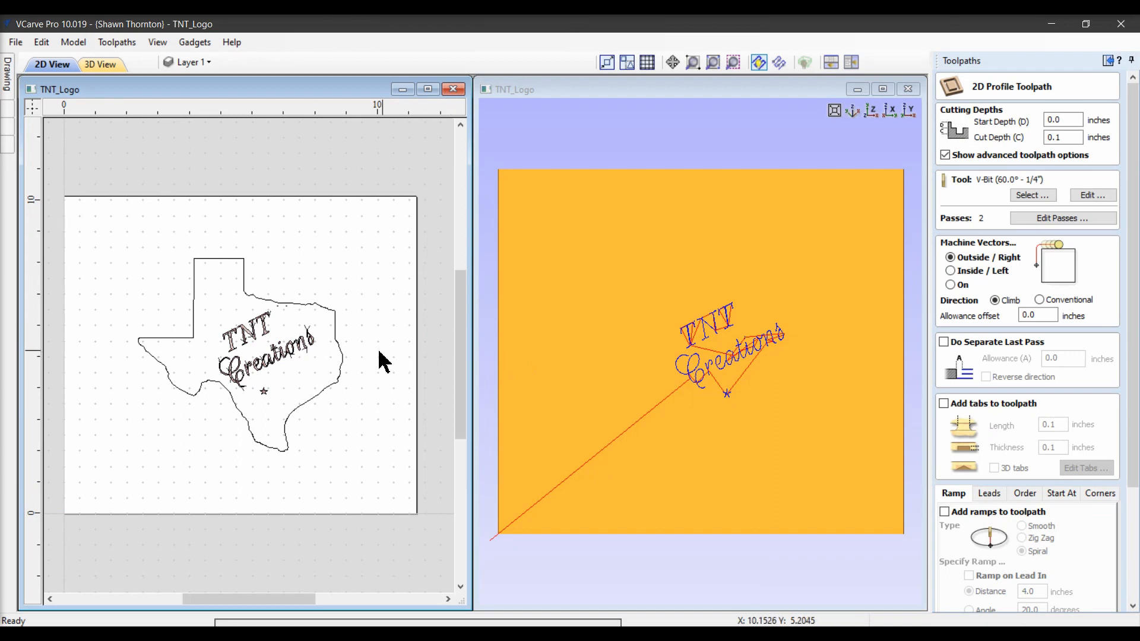
click(342, 373)
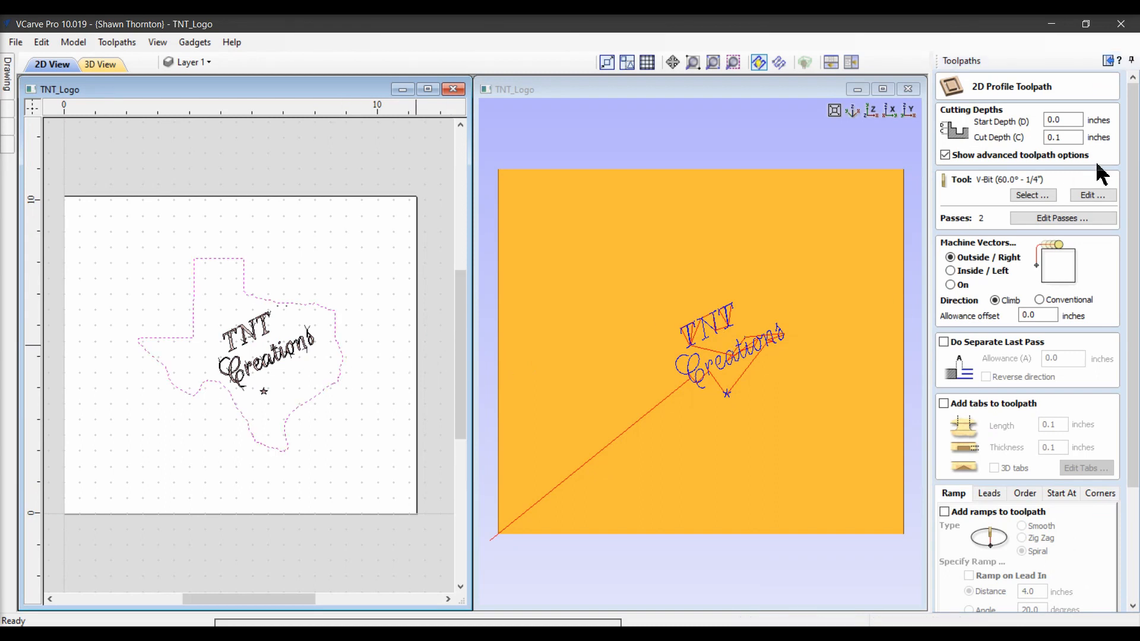
click(951, 285)
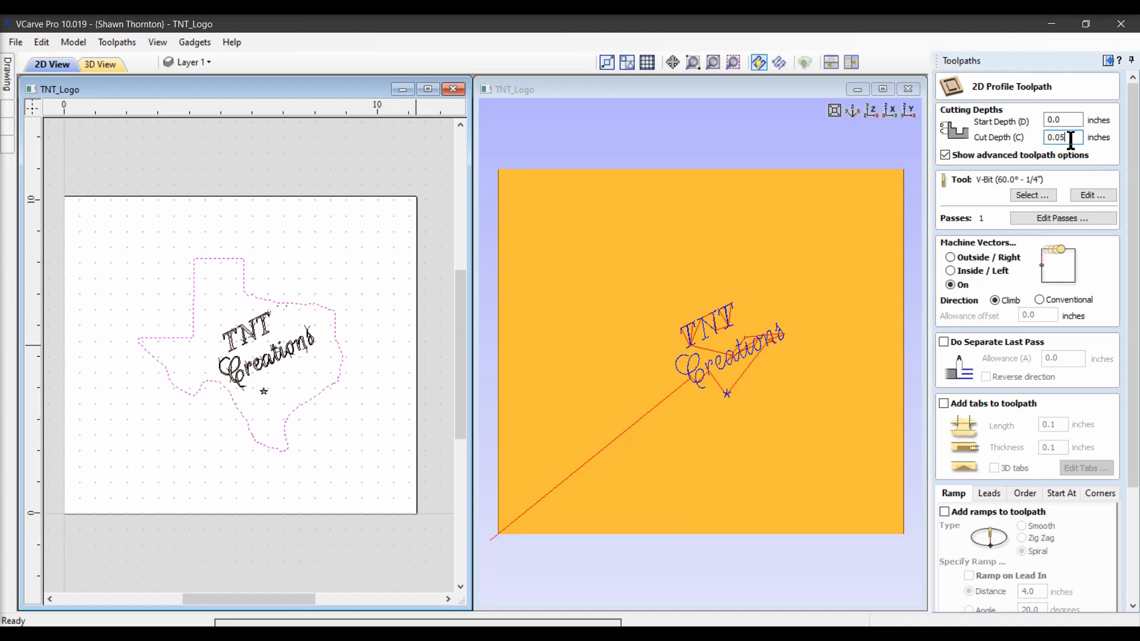
key(Tab)
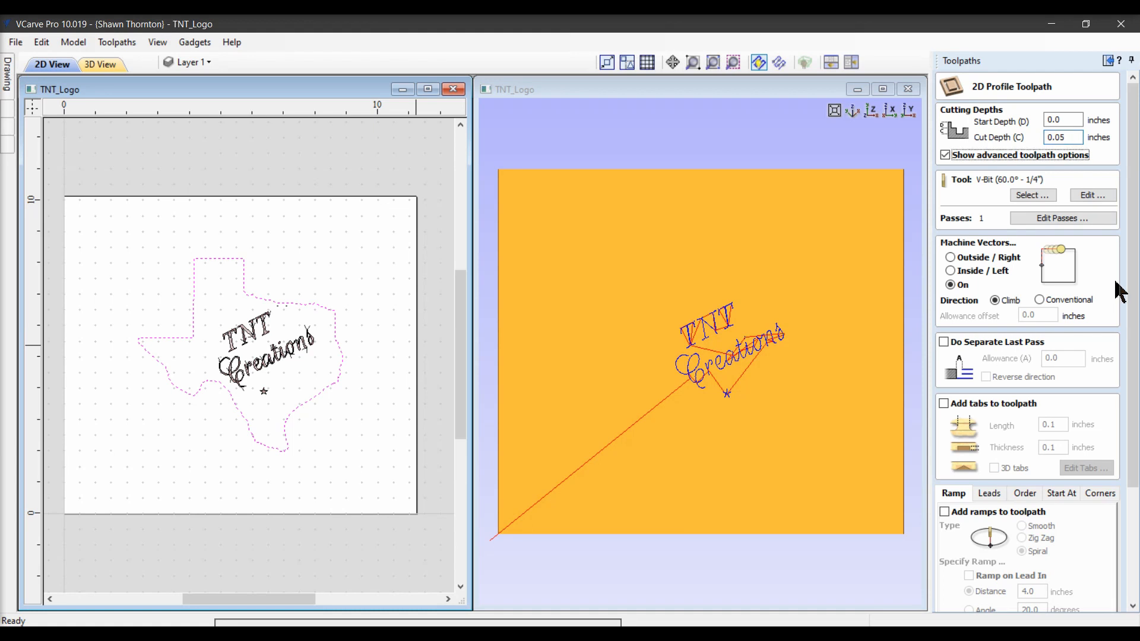
drag(1132, 298, 1132, 379)
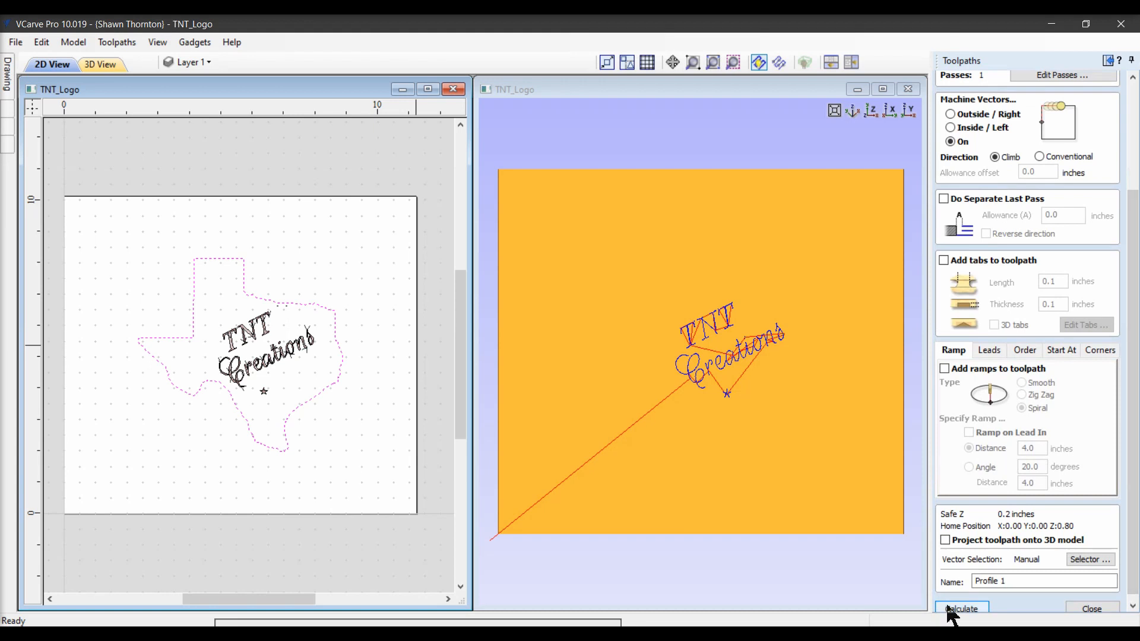
click(950, 609)
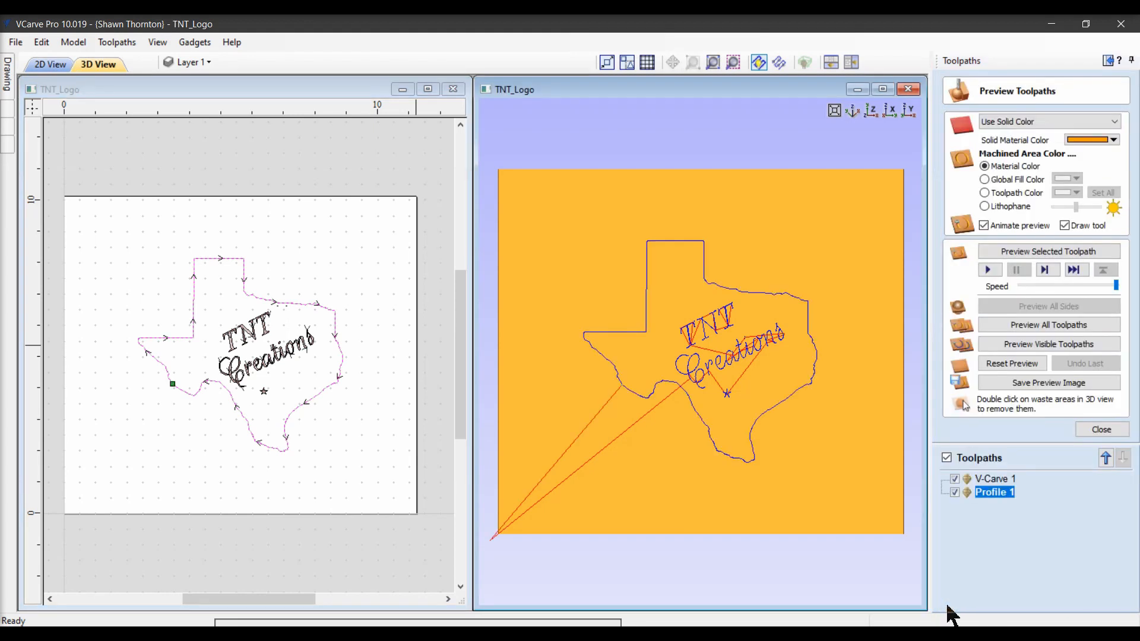
Draw a rectangle about 9.5 by 8.5 inches surrounding the Texas outline.
click(1107, 61)
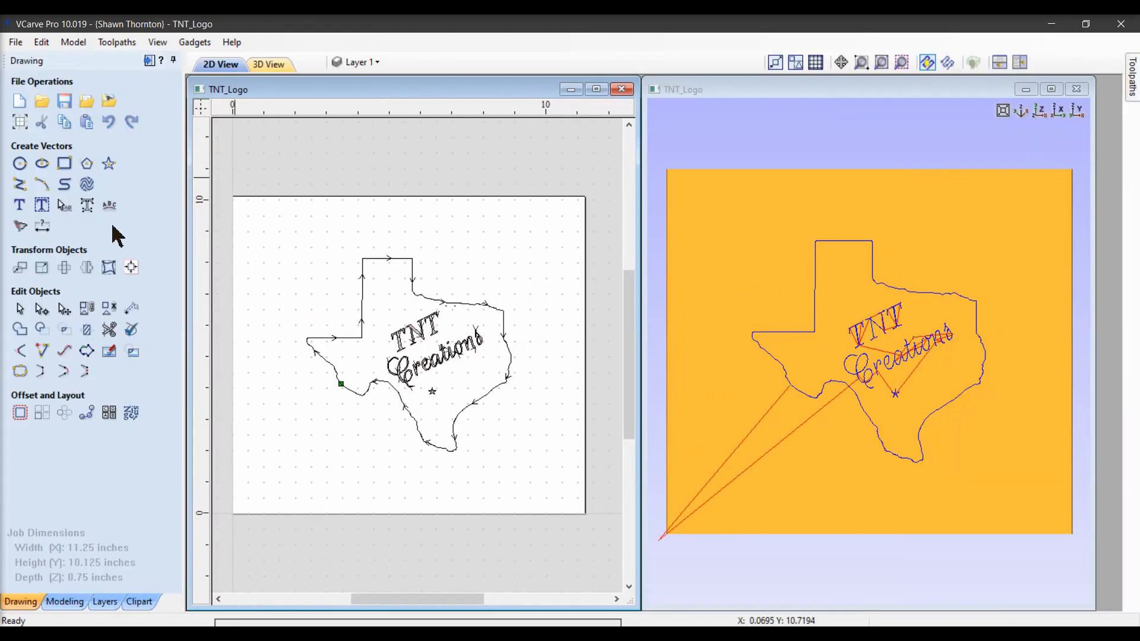
click(65, 164)
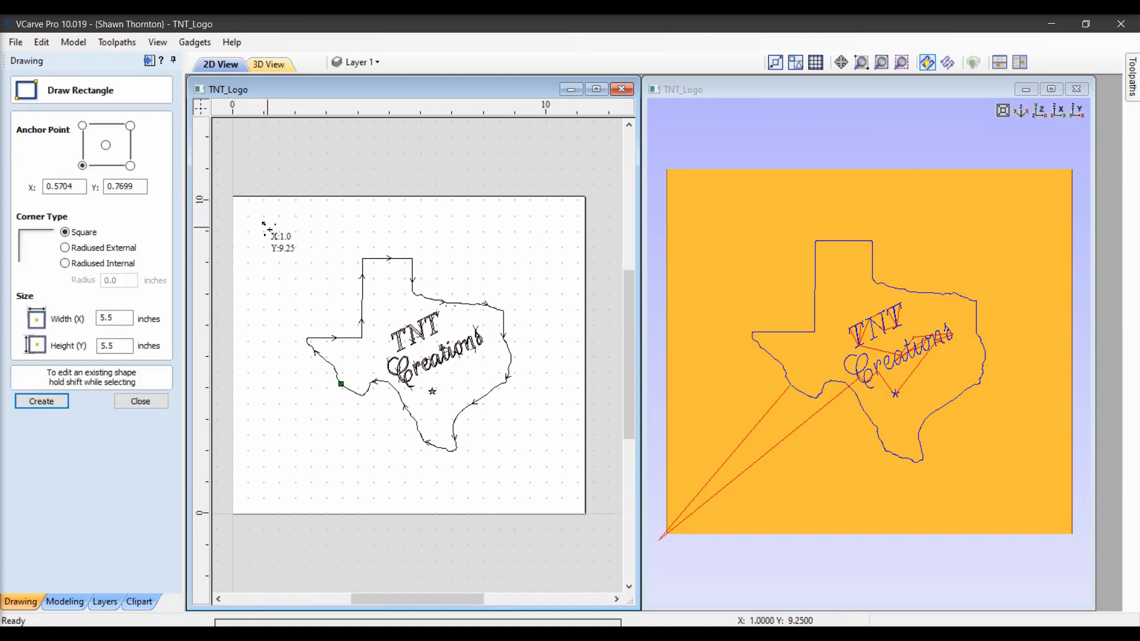
drag(264, 225, 561, 490)
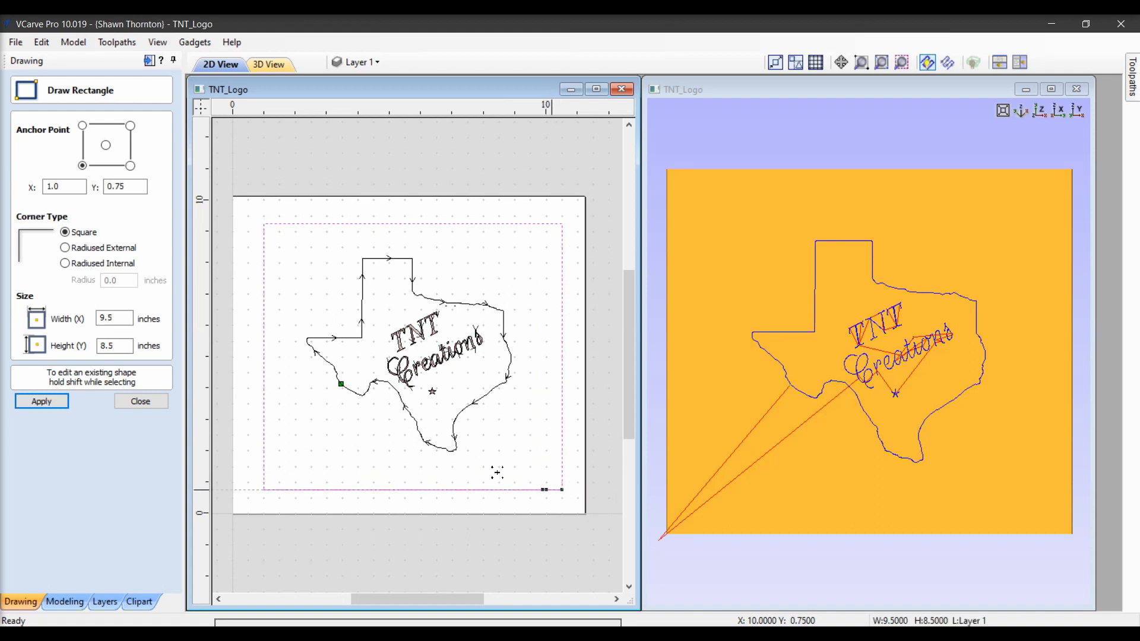
click(147, 404)
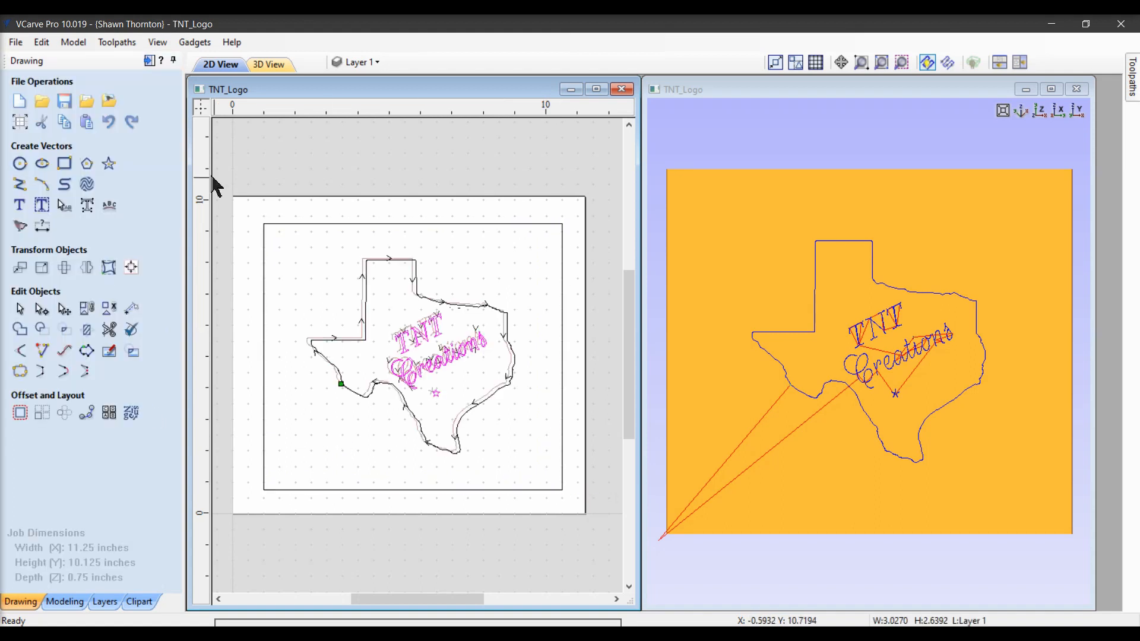
Create a new profile toolpath on the rectangle with a 0.25 inch cut depth.
click(149, 61)
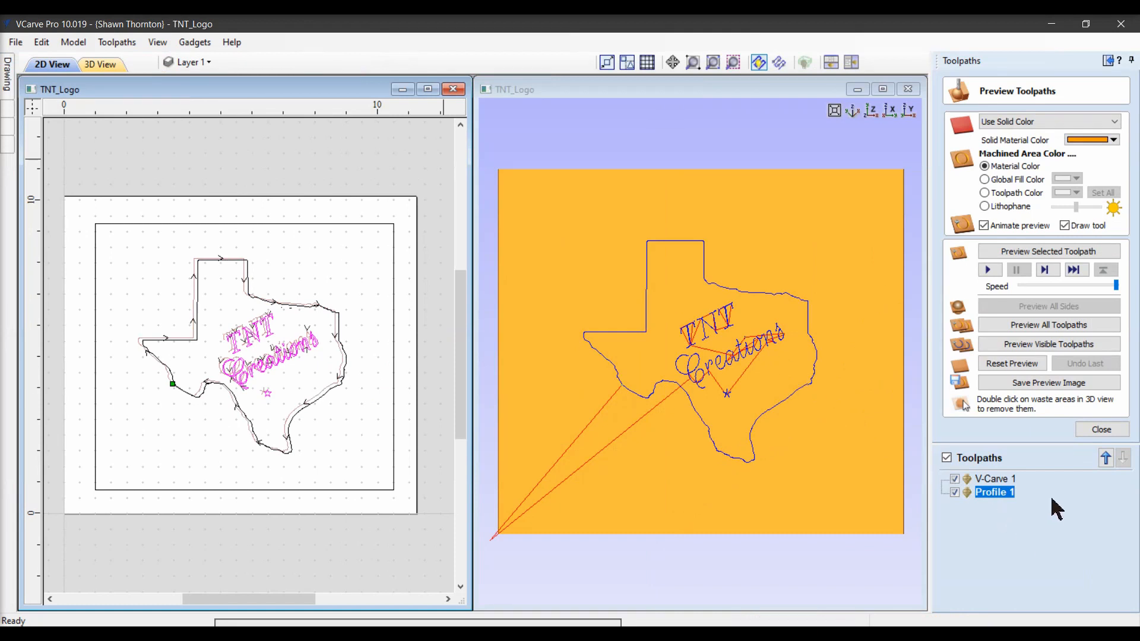
click(1100, 430)
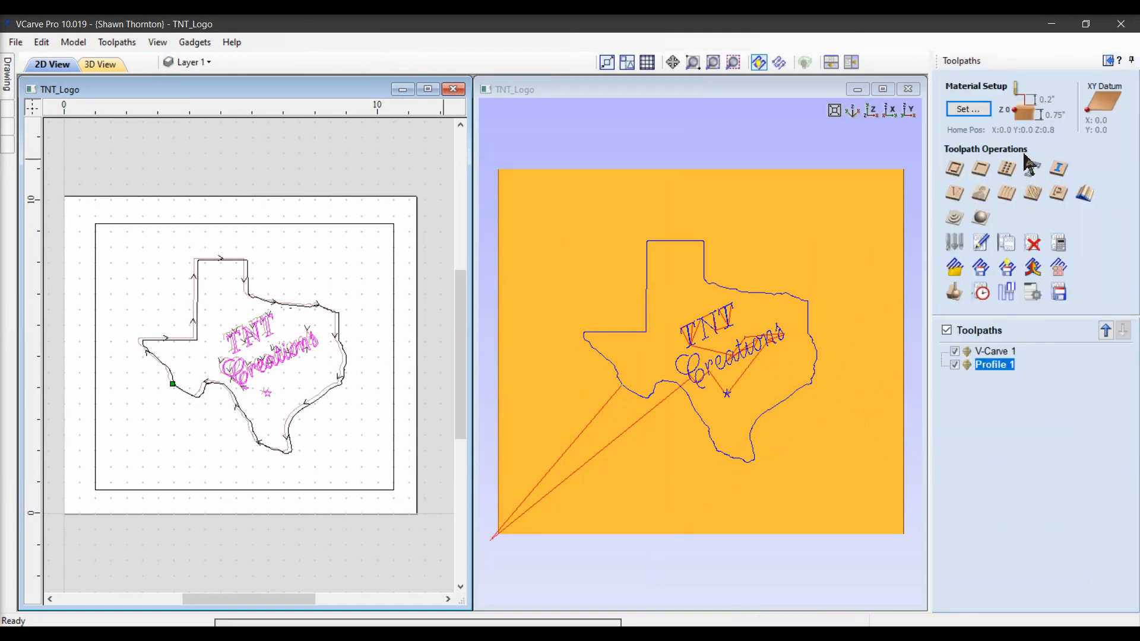
click(955, 169)
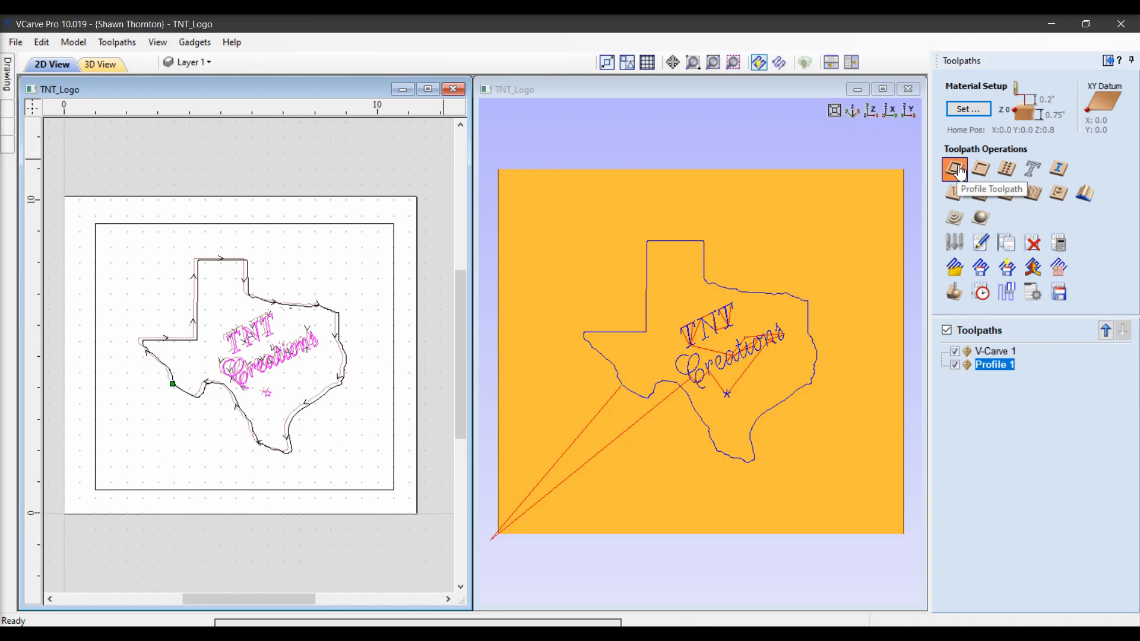
click(393, 450)
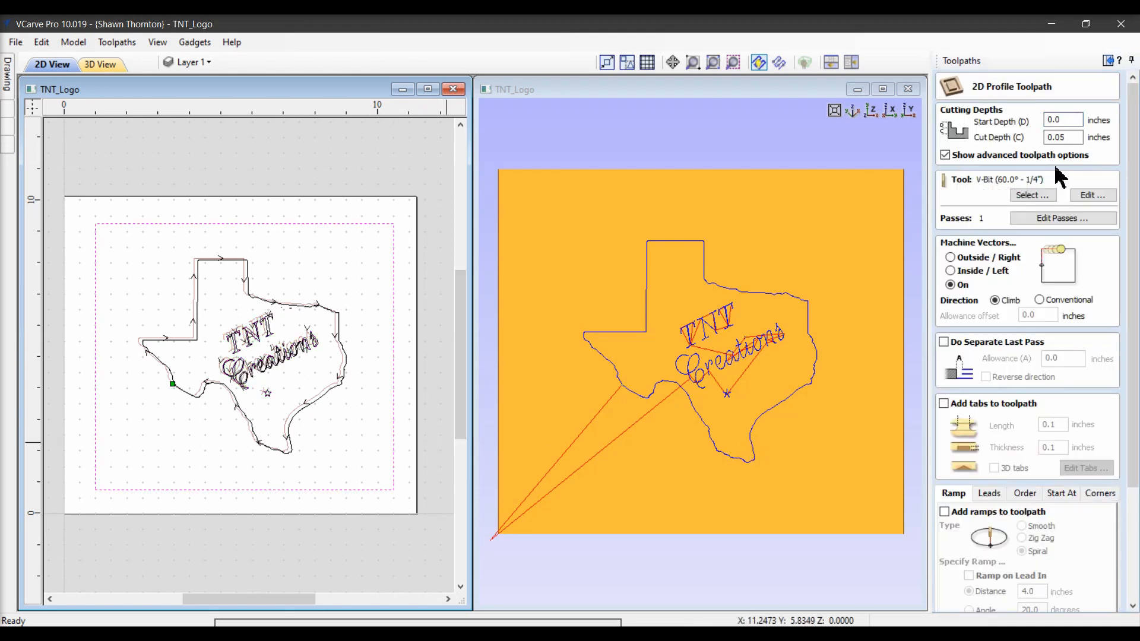
click(1069, 138)
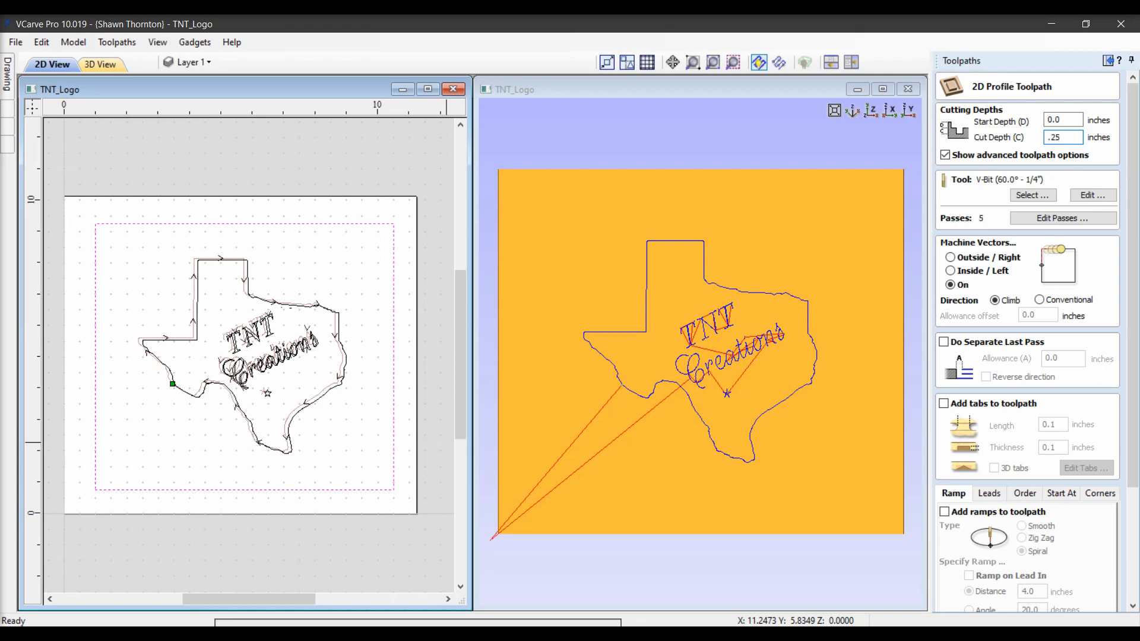
key(Tab)
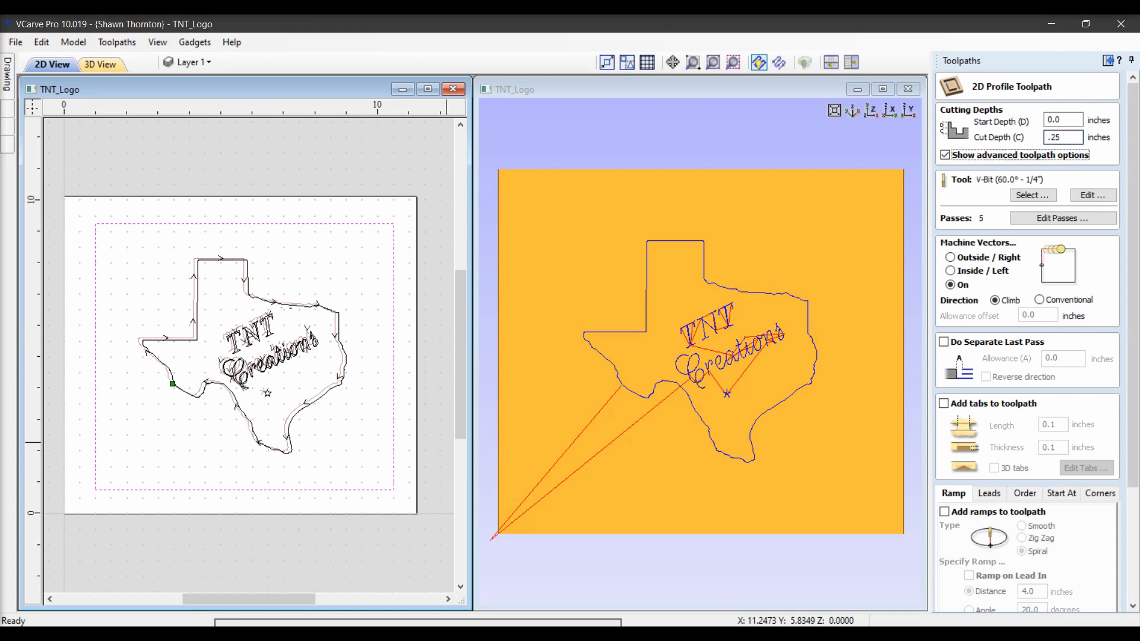
Choose the 1/4" Down cut EM 46052K end mill for this profile and calculate the toolpath.
click(1029, 196)
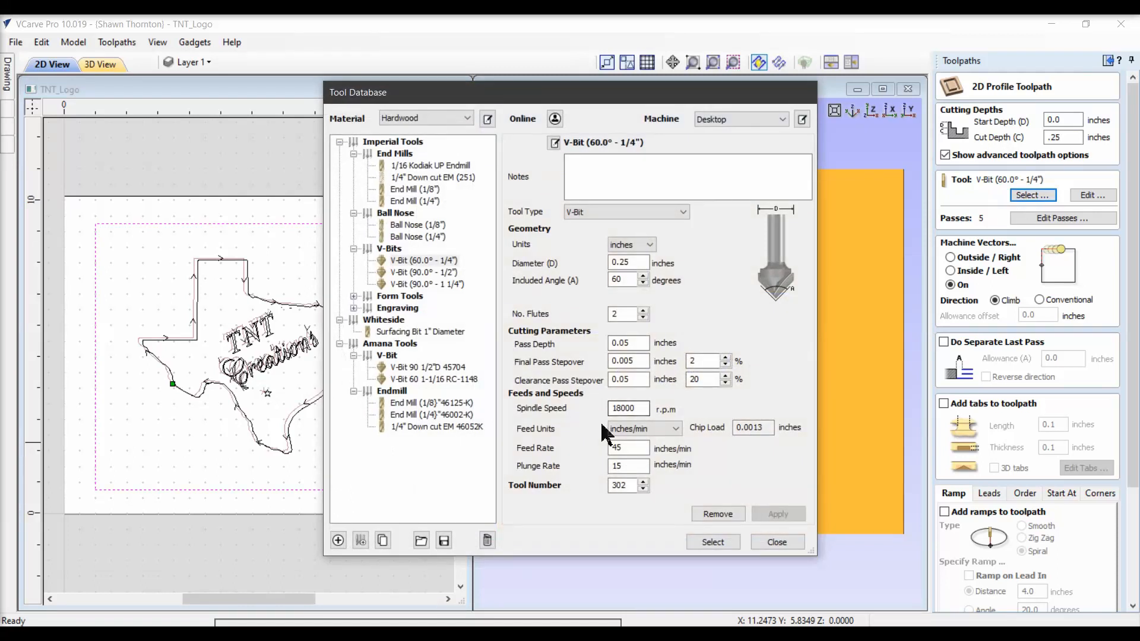
click(461, 427)
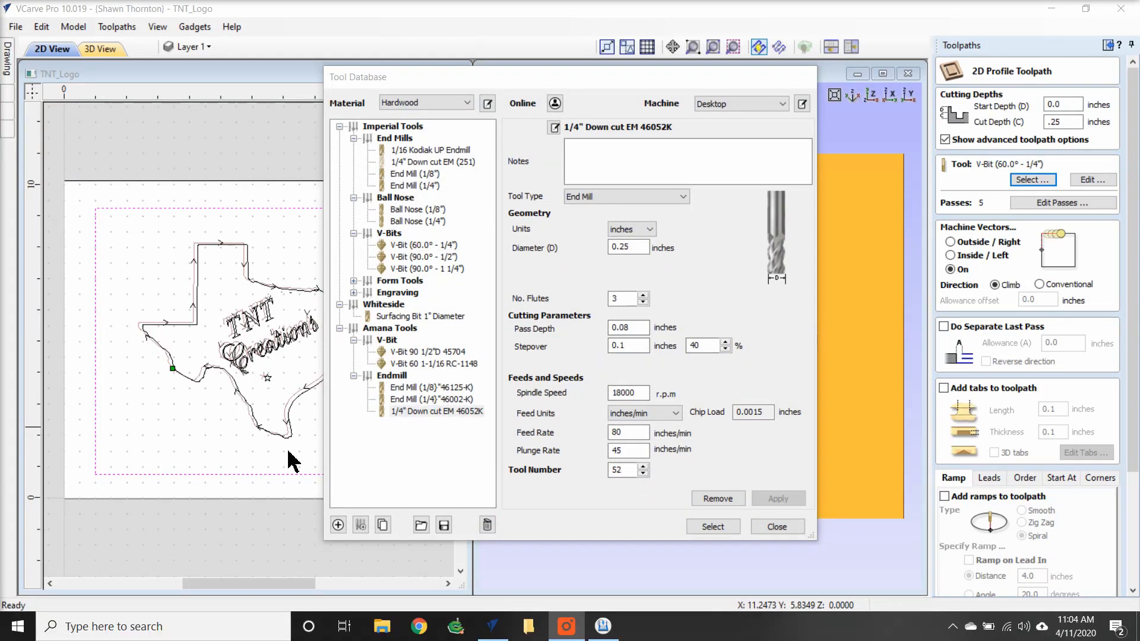
click(714, 527)
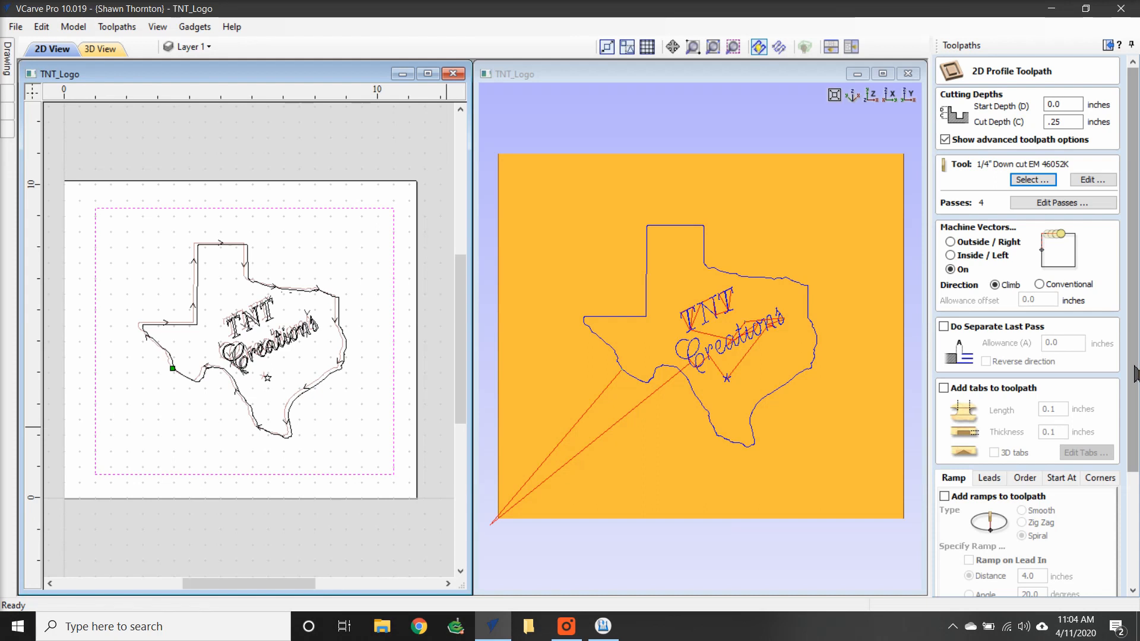
scroll(1135, 374, down, 5)
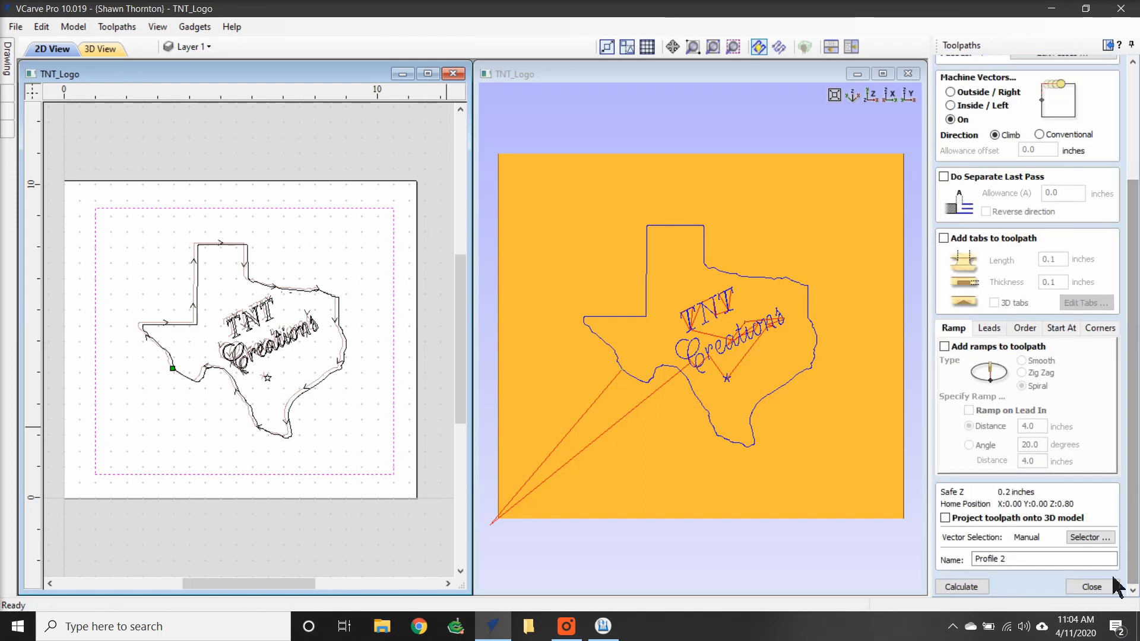
click(966, 587)
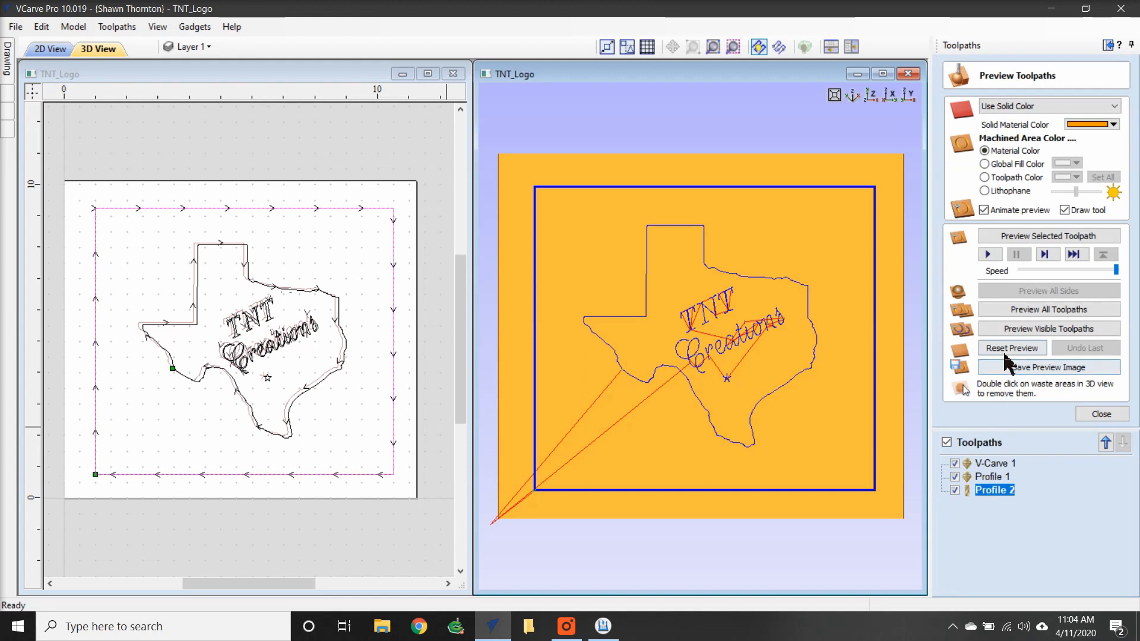
Preview all toolpaths and show the material with the Birch texture.
click(1024, 310)
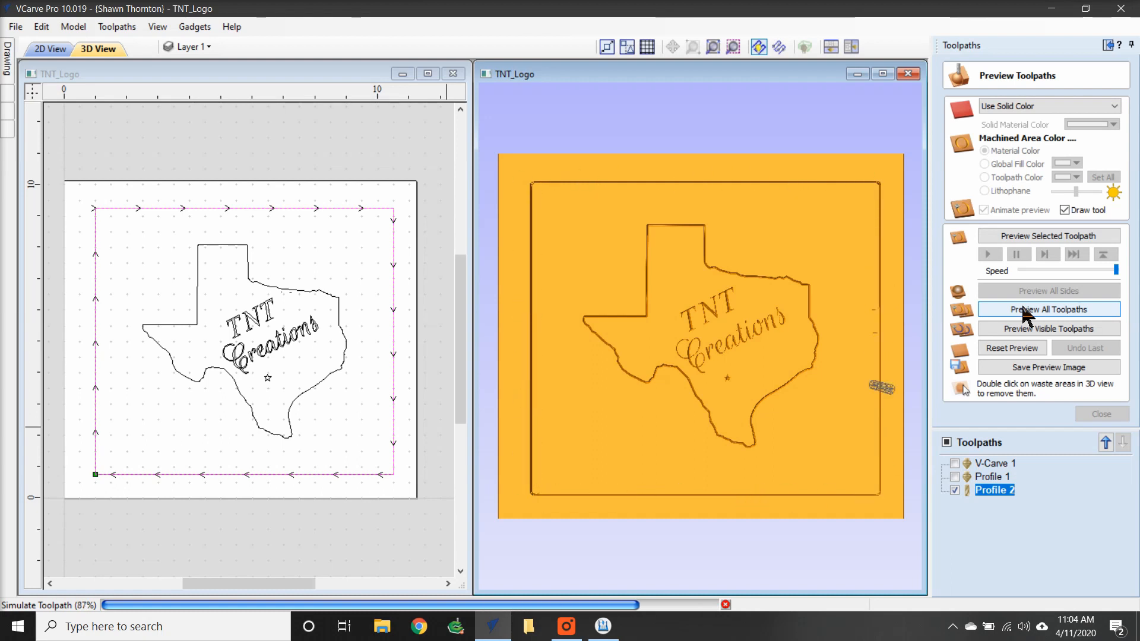
click(1094, 107)
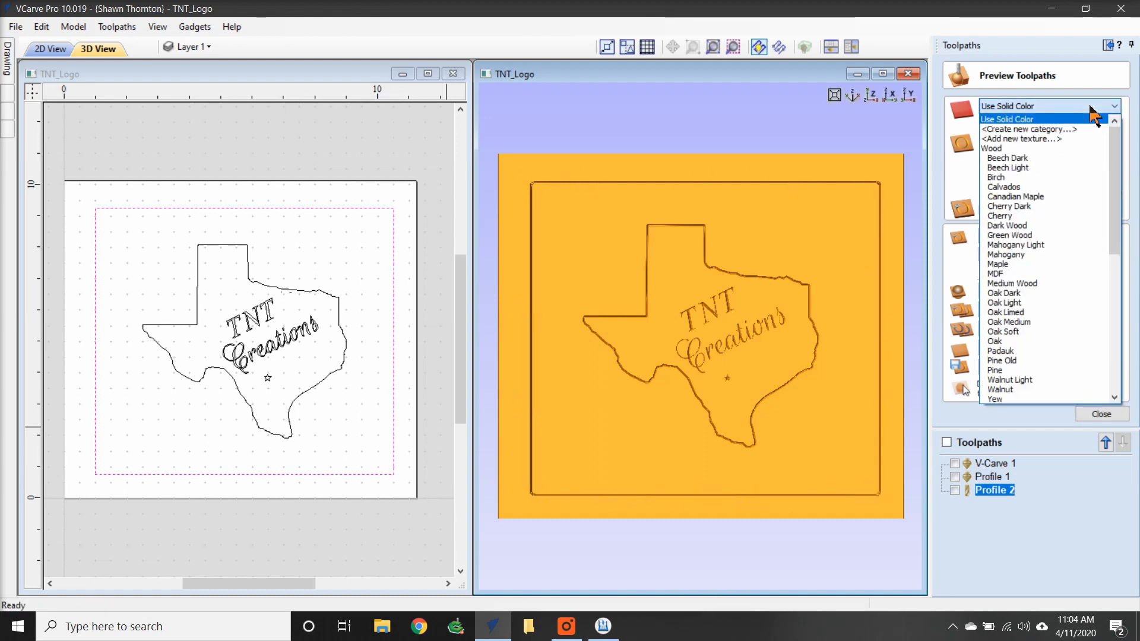
click(1024, 178)
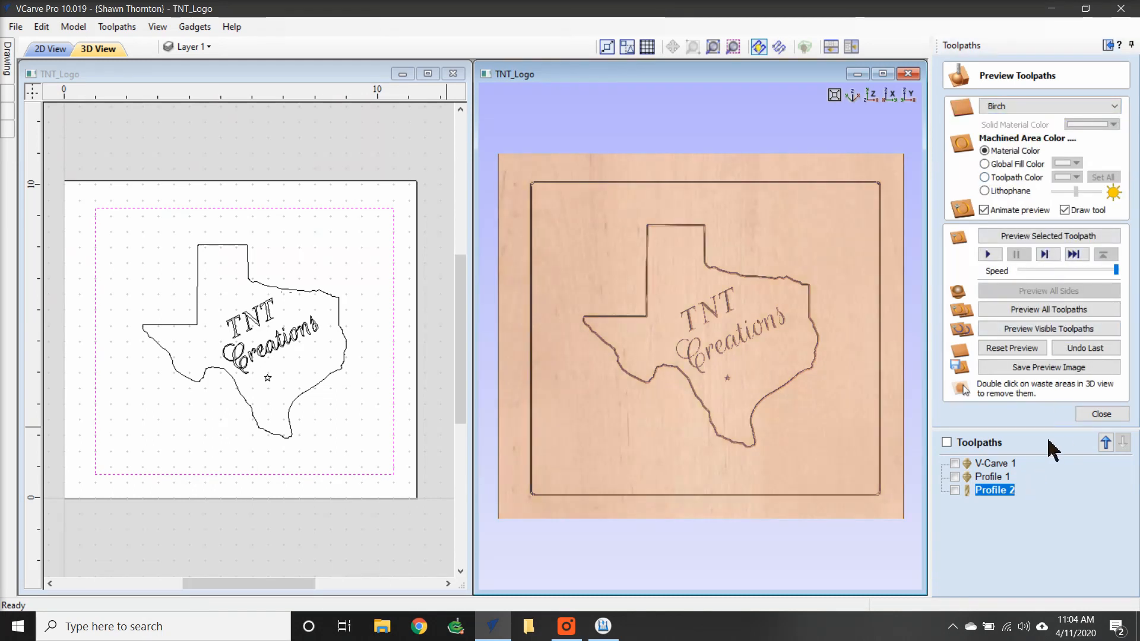
click(1102, 415)
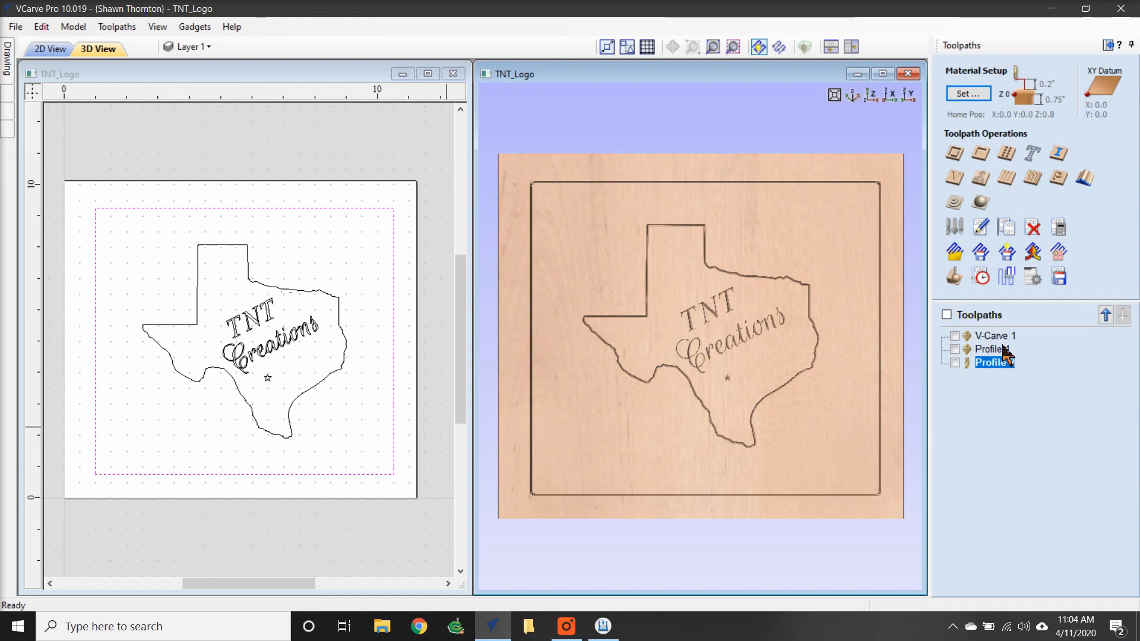
Make all three toolpaths visible again.
mouse_move(1003, 343)
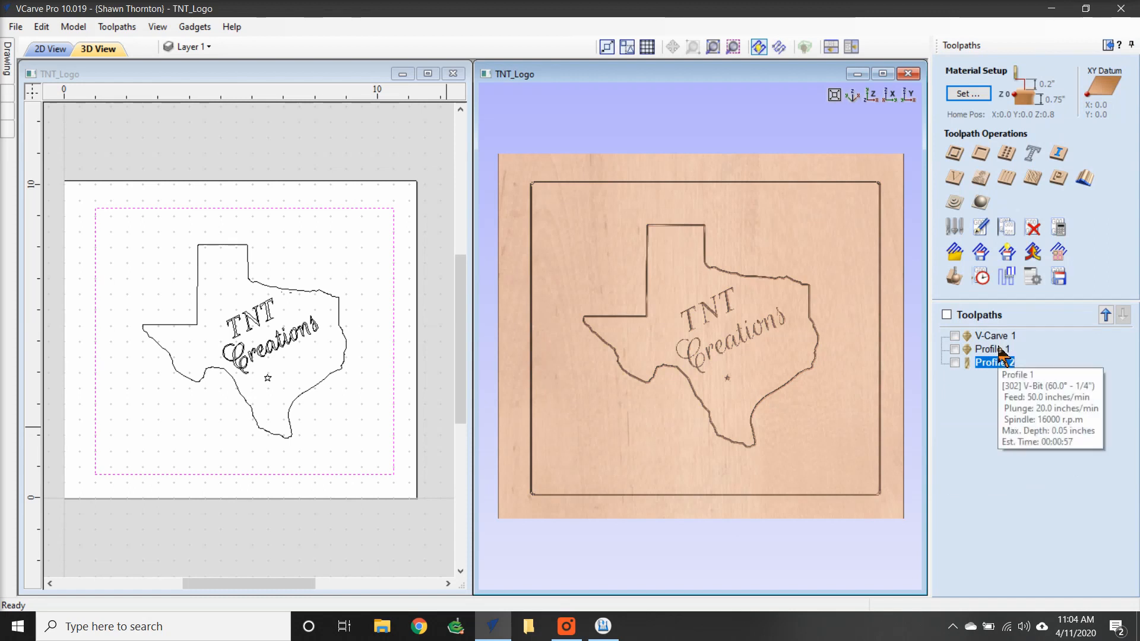
mouse_move(997, 365)
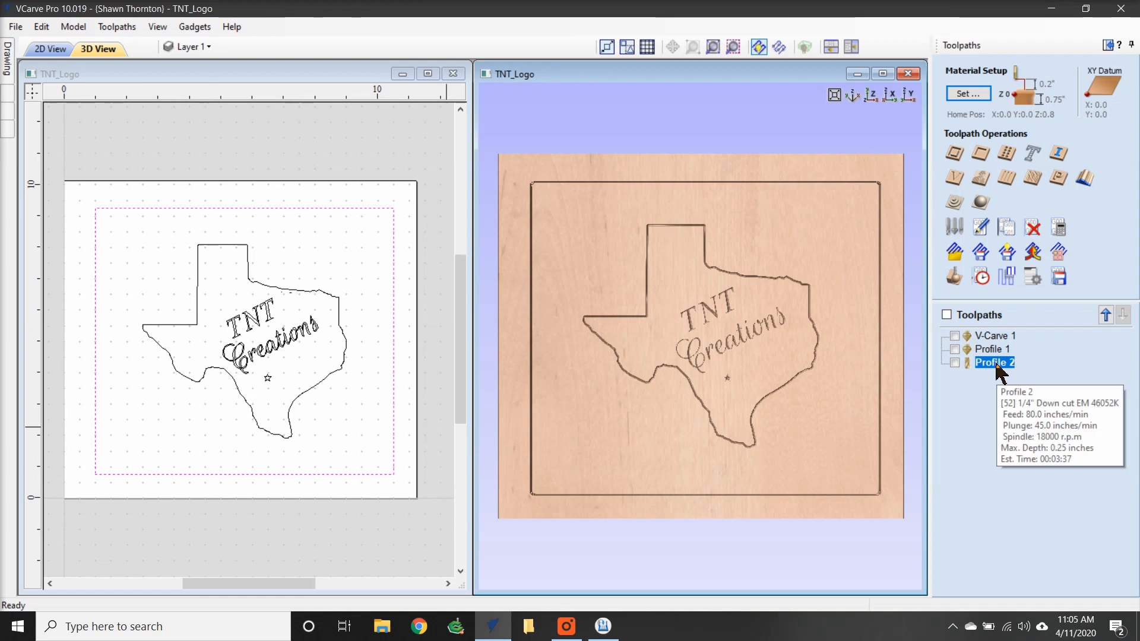
click(947, 315)
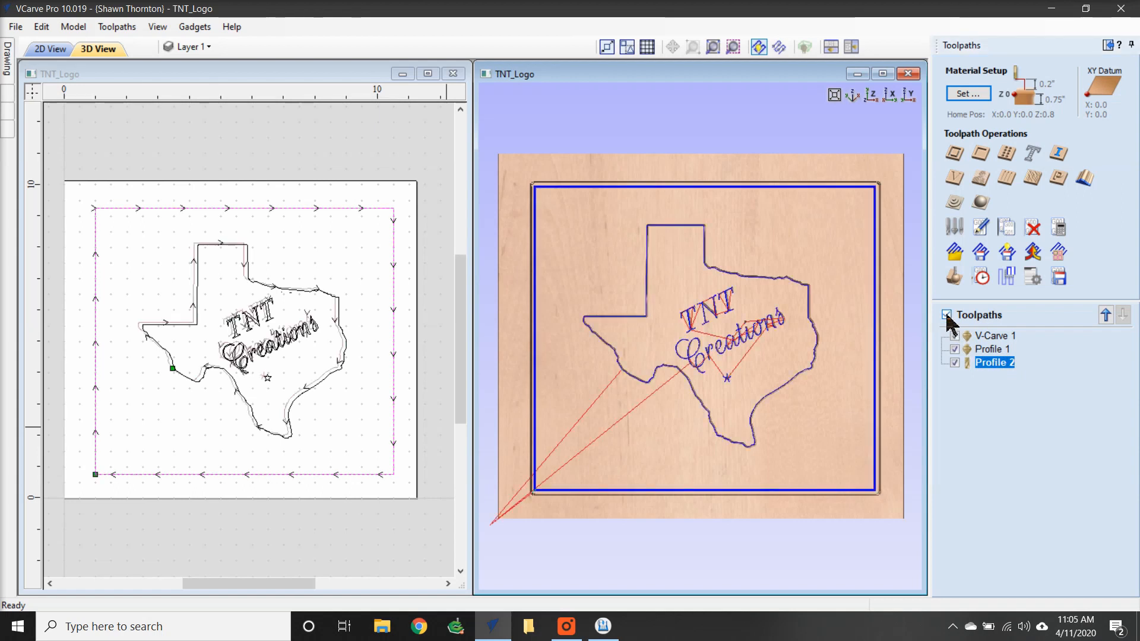
Open Save Toolpaths and pick the Grbl (mm) TOOLCHANGE post processor.
click(1059, 278)
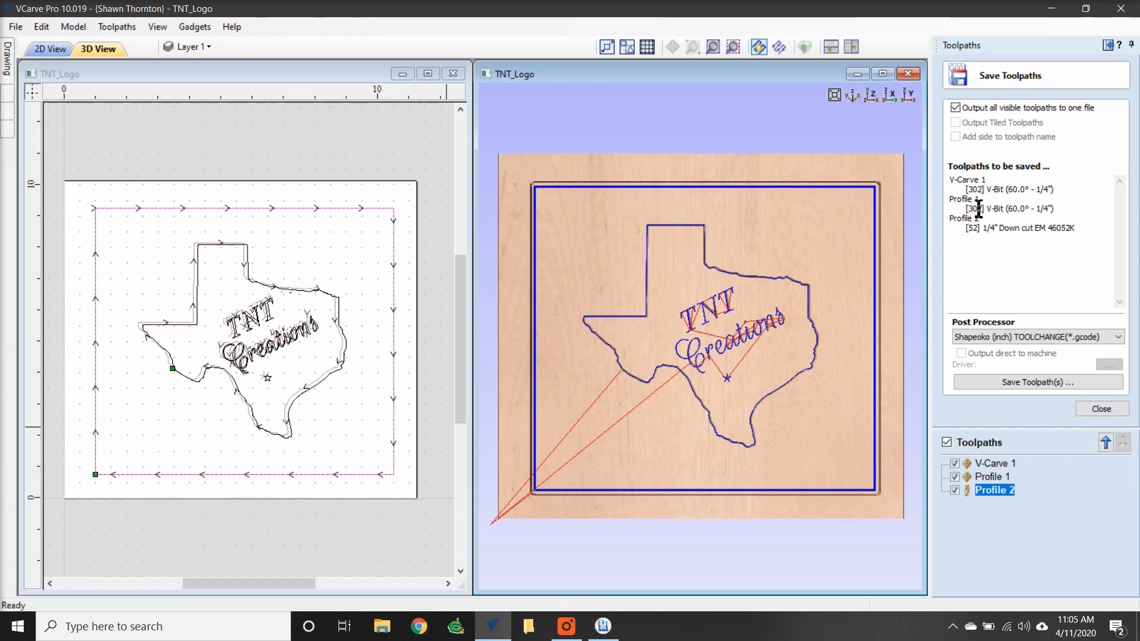
click(1037, 338)
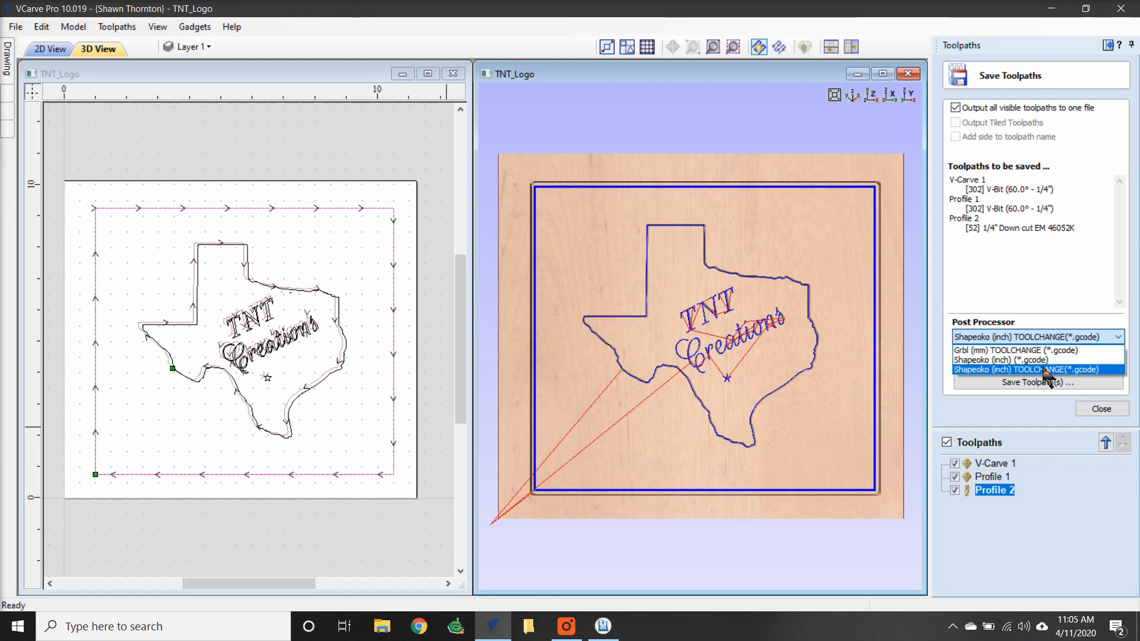
click(1015, 352)
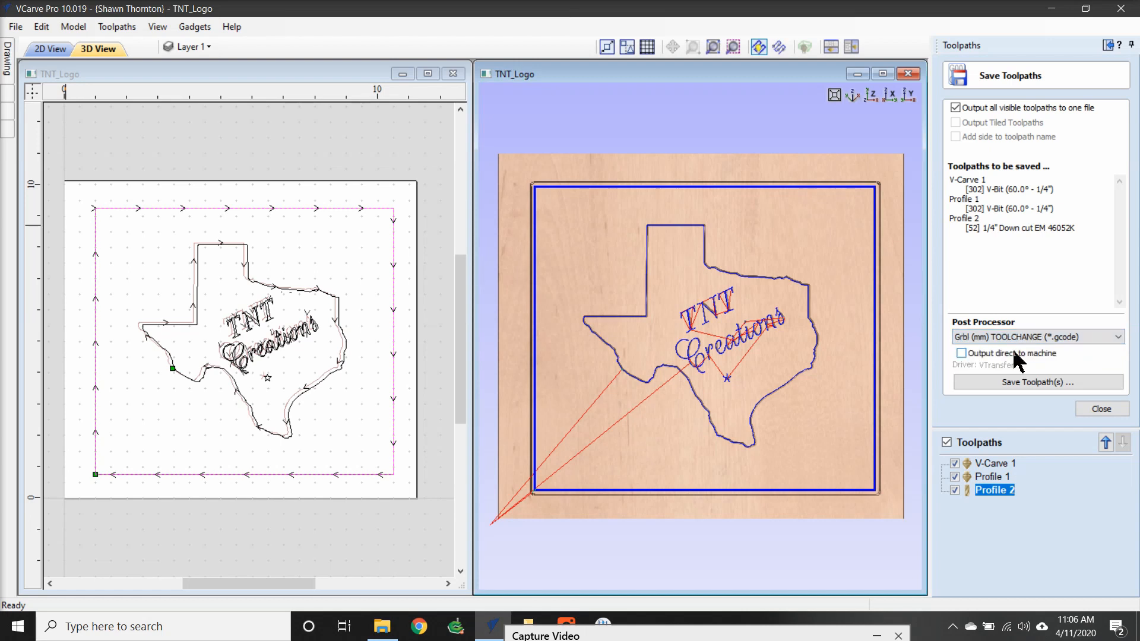
Save the toolpaths as TNT_Logo.gcode in the Today gcode folder.
click(1022, 385)
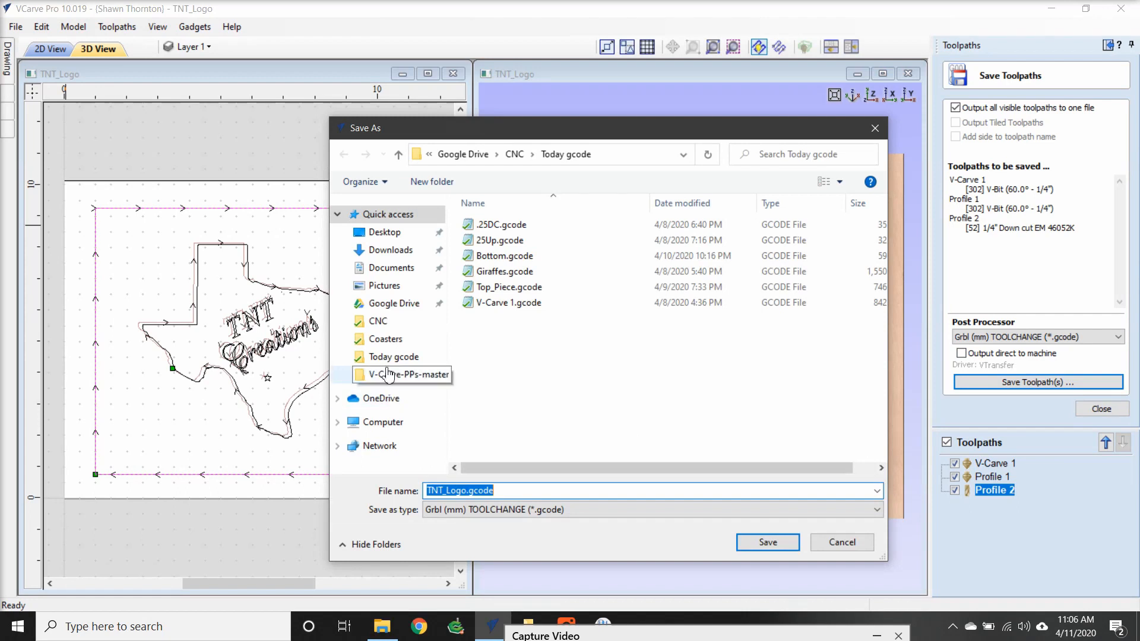
click(386, 356)
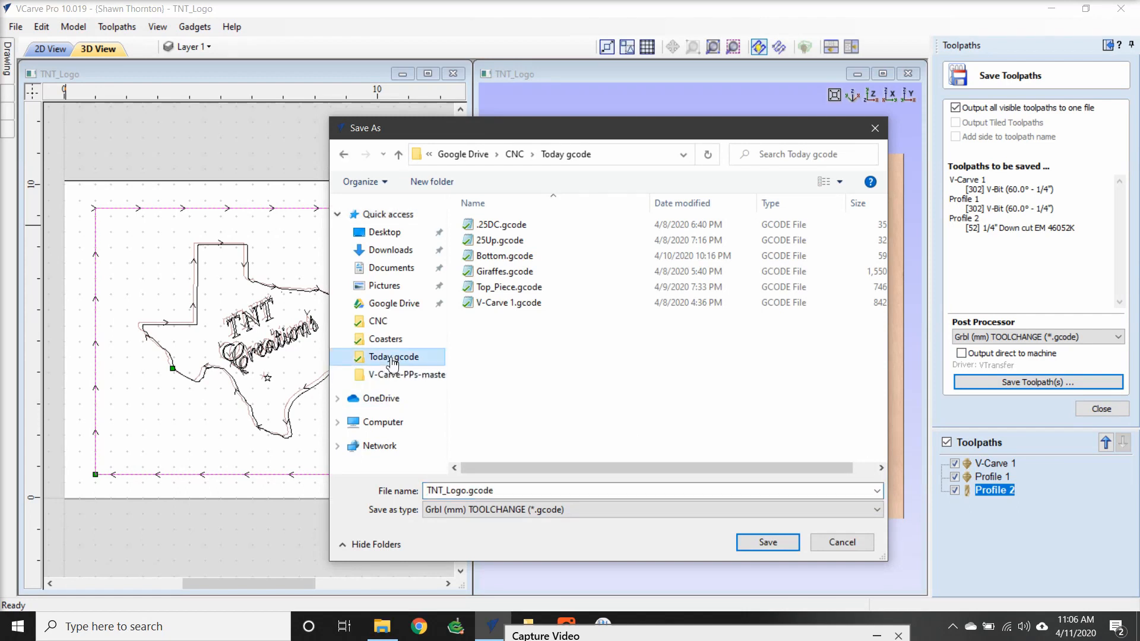
click(527, 493)
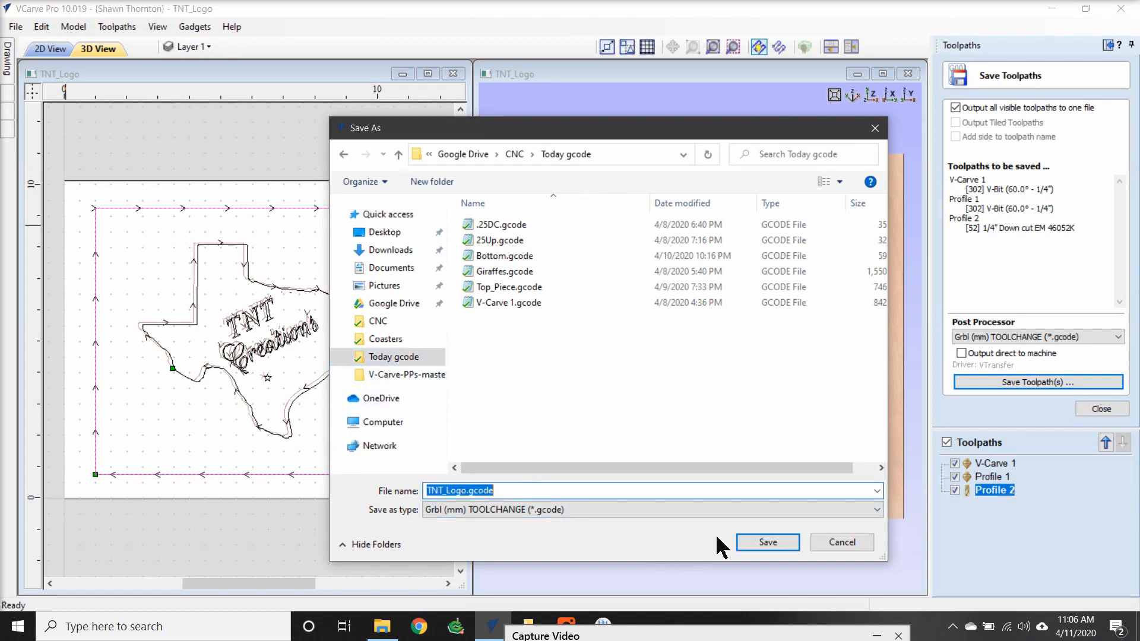
click(751, 550)
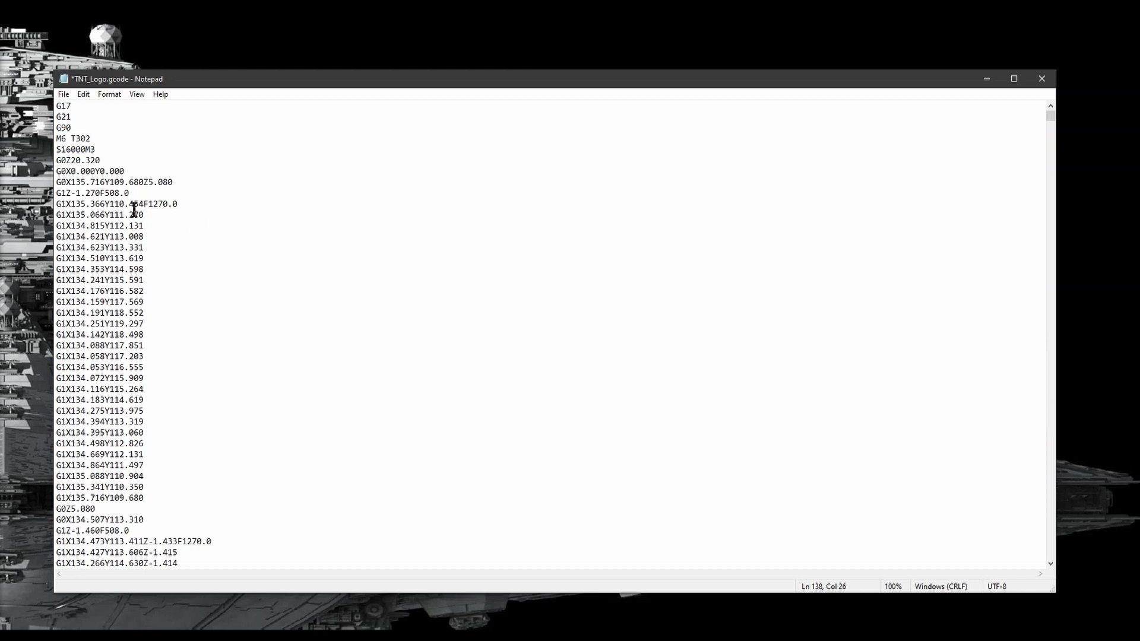
Review the tool change commands in TNT_Logo.gcode in Notepad and save the file.
click(96, 138)
click(254, 315)
scroll(230, 373, down, 20)
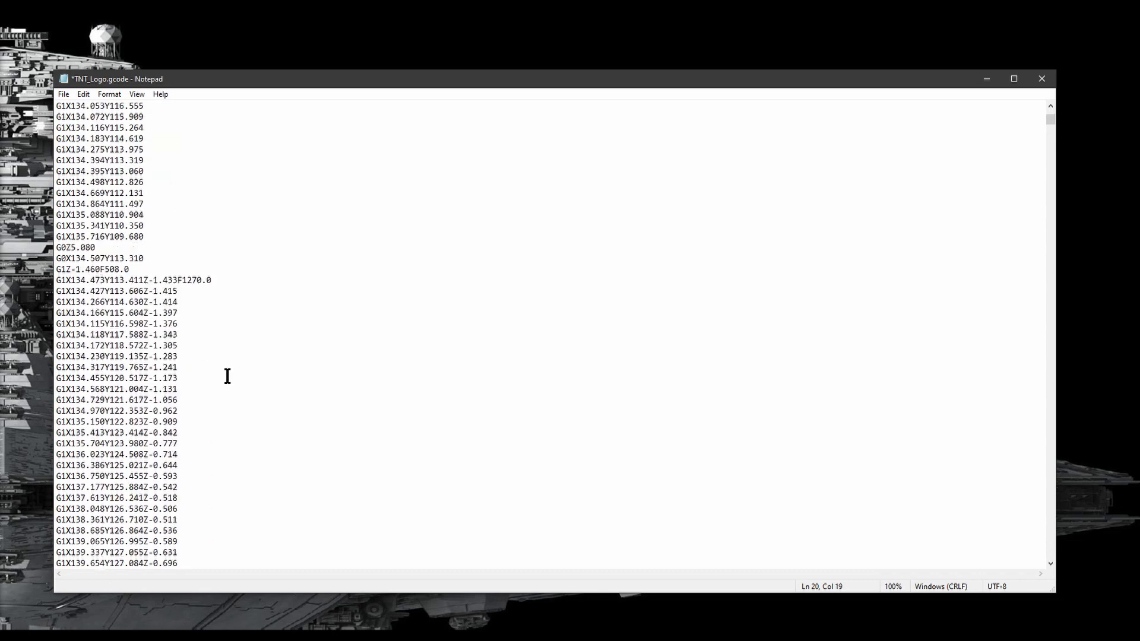
drag(1049, 134, 1000, 545)
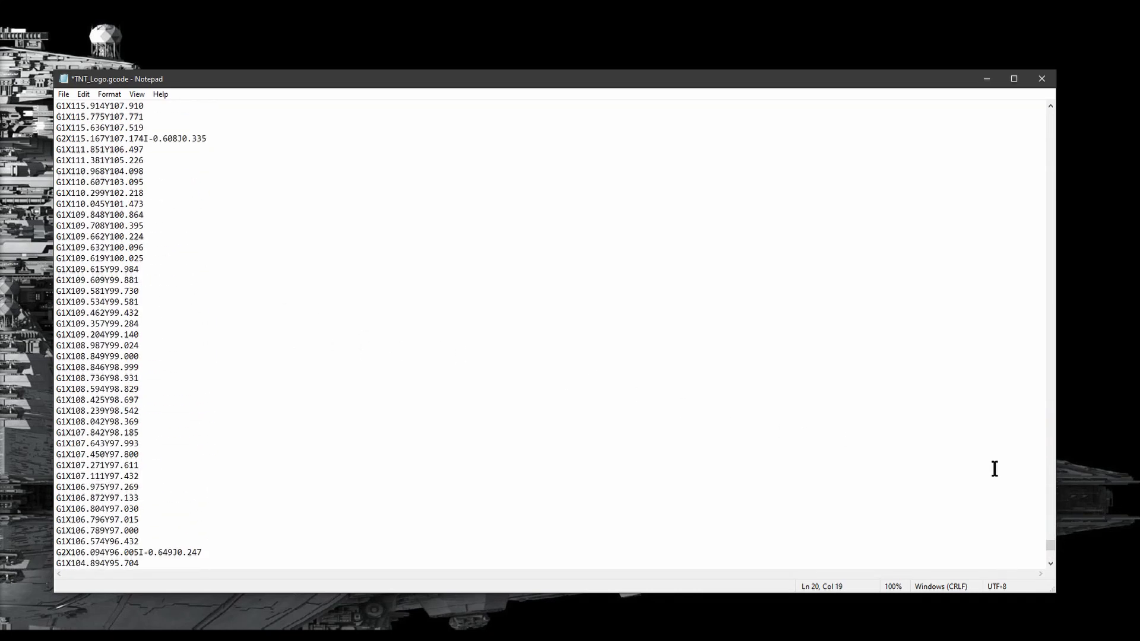
scroll(975, 513, up, 20)
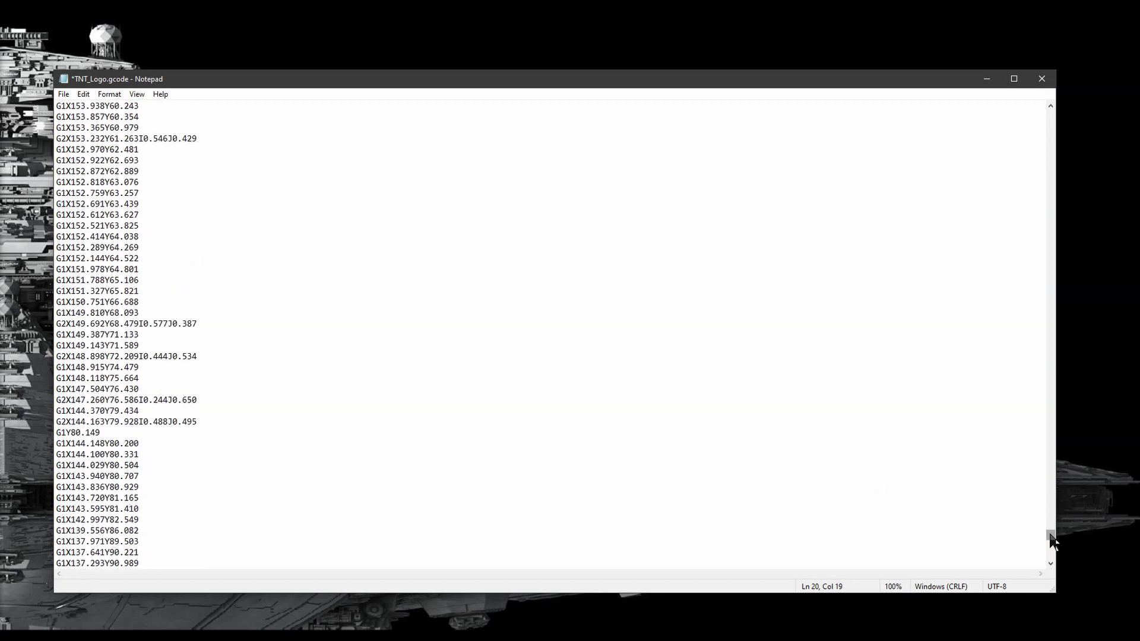
drag(1051, 540, 1049, 556)
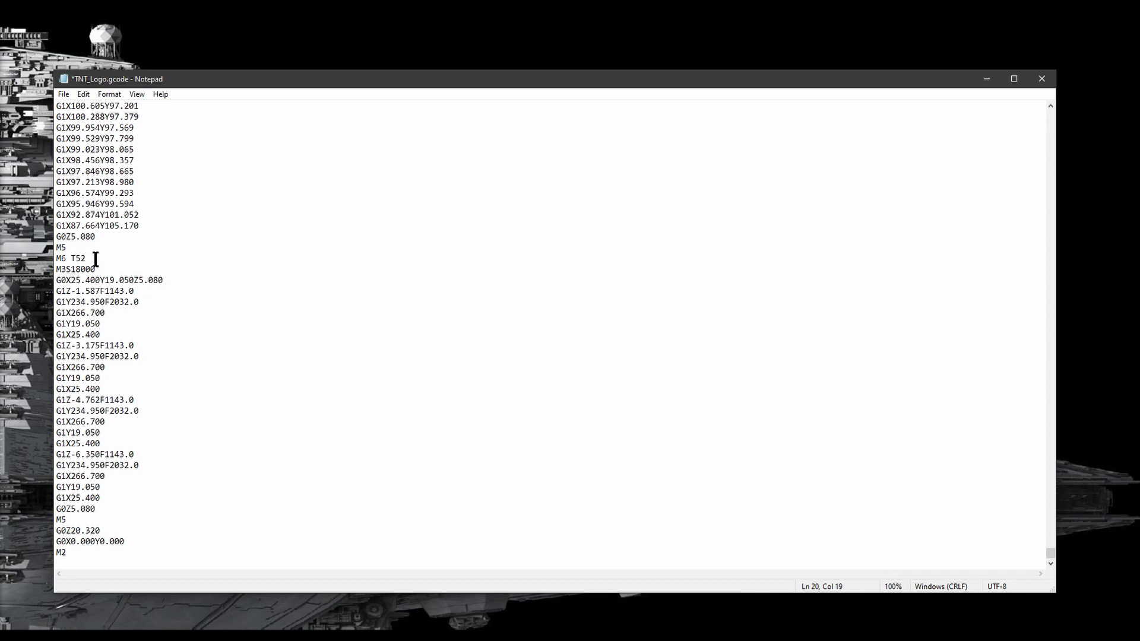
click(65, 95)
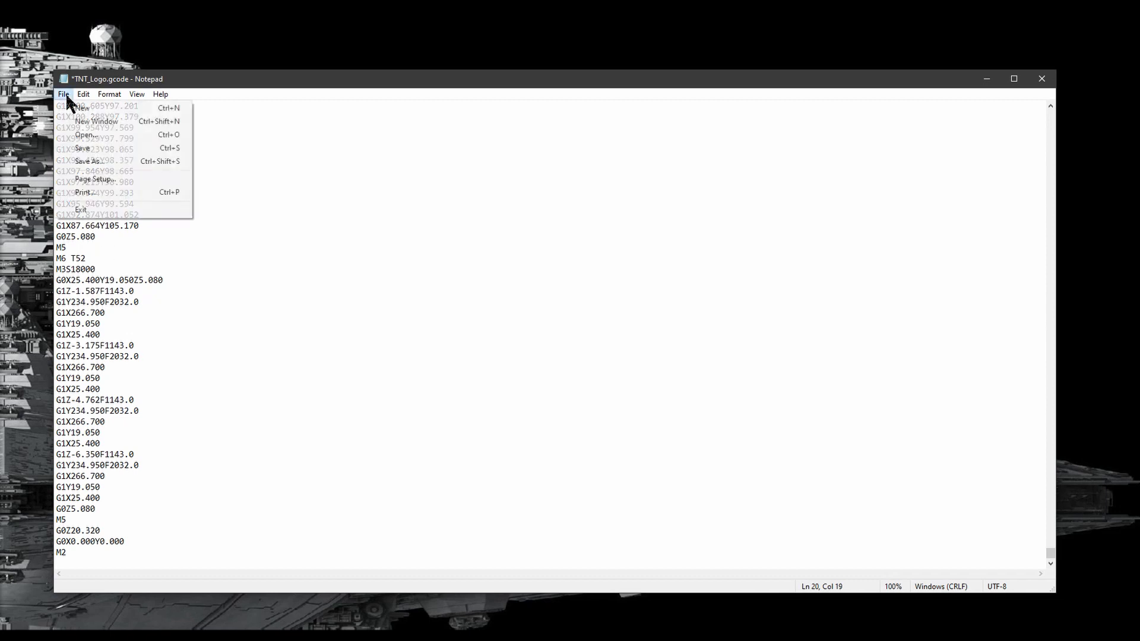
click(91, 147)
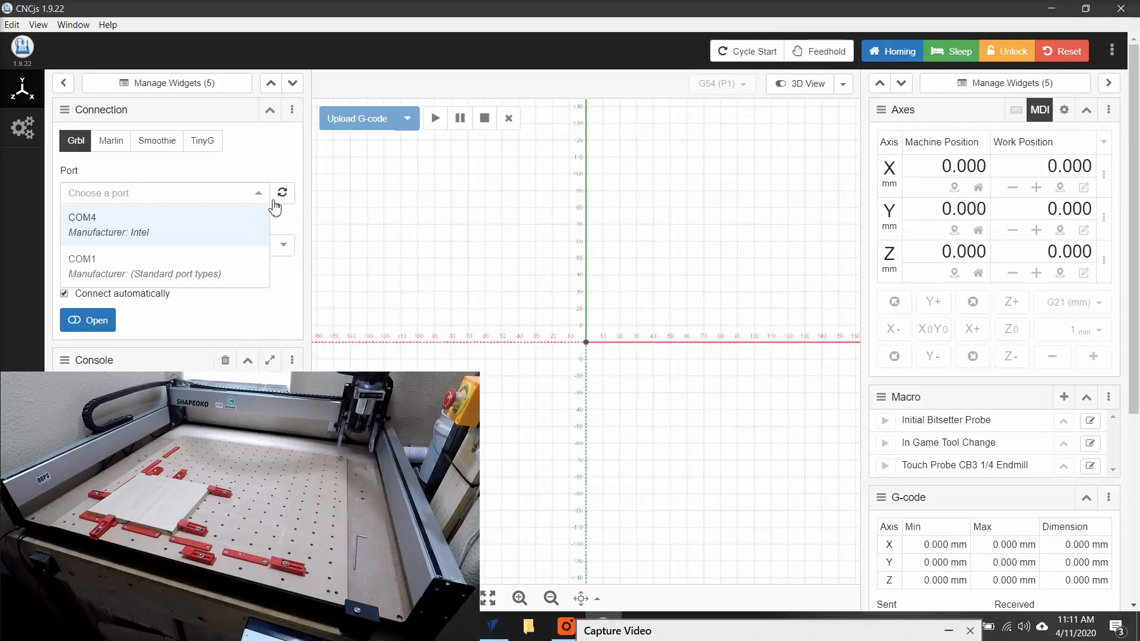
Connect to the machine over port COM5 at 115200 baud after refreshing the port list.
click(282, 198)
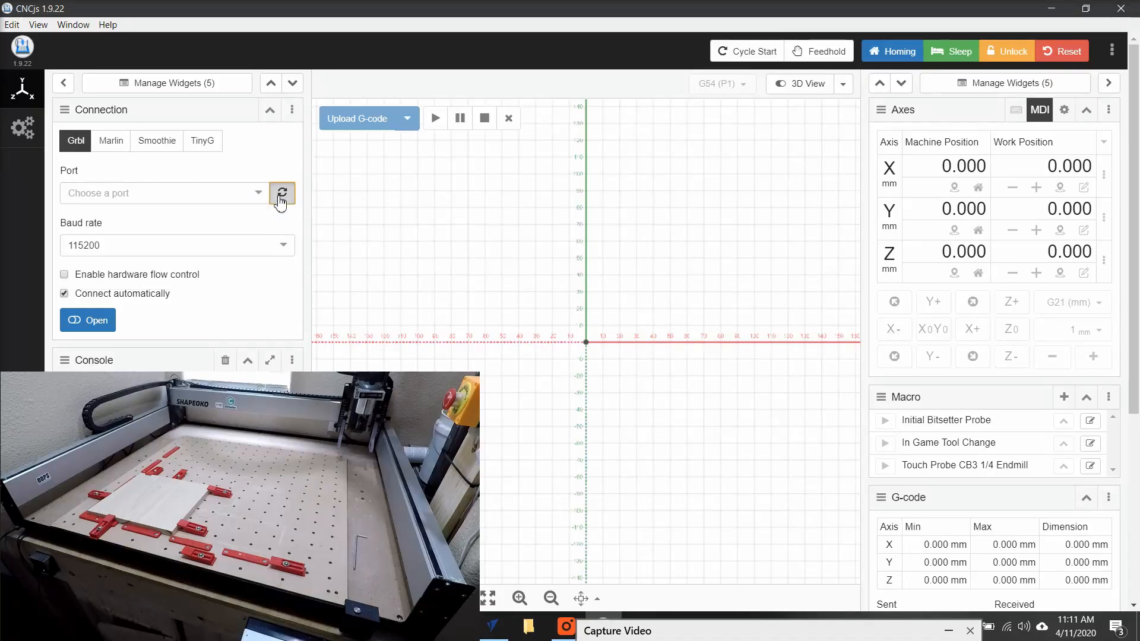
click(259, 193)
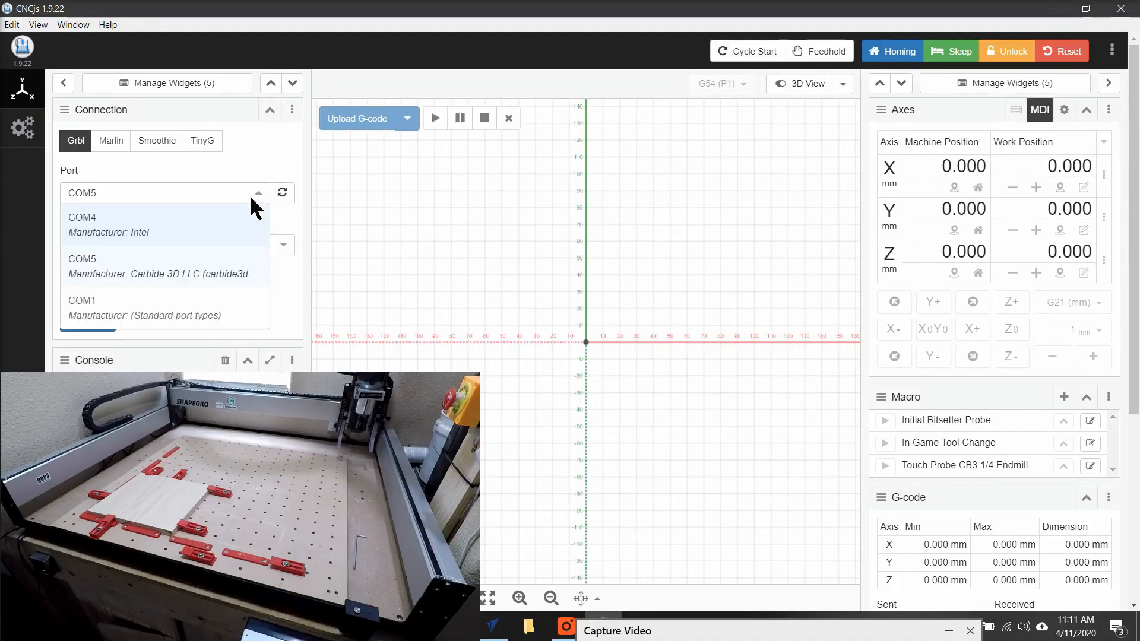
click(213, 275)
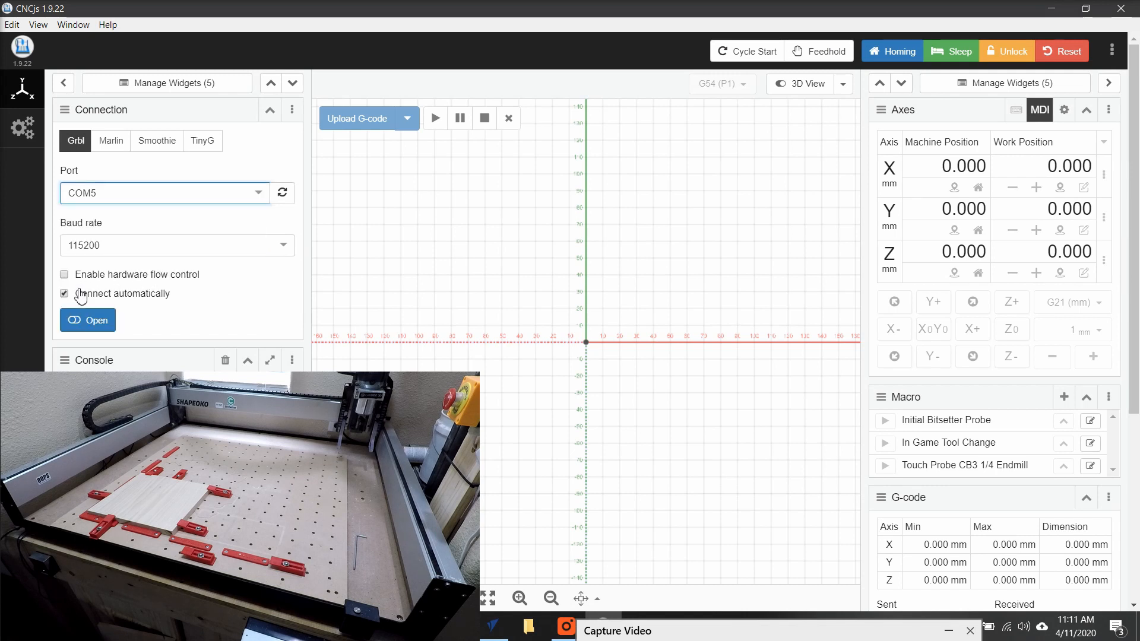
click(88, 320)
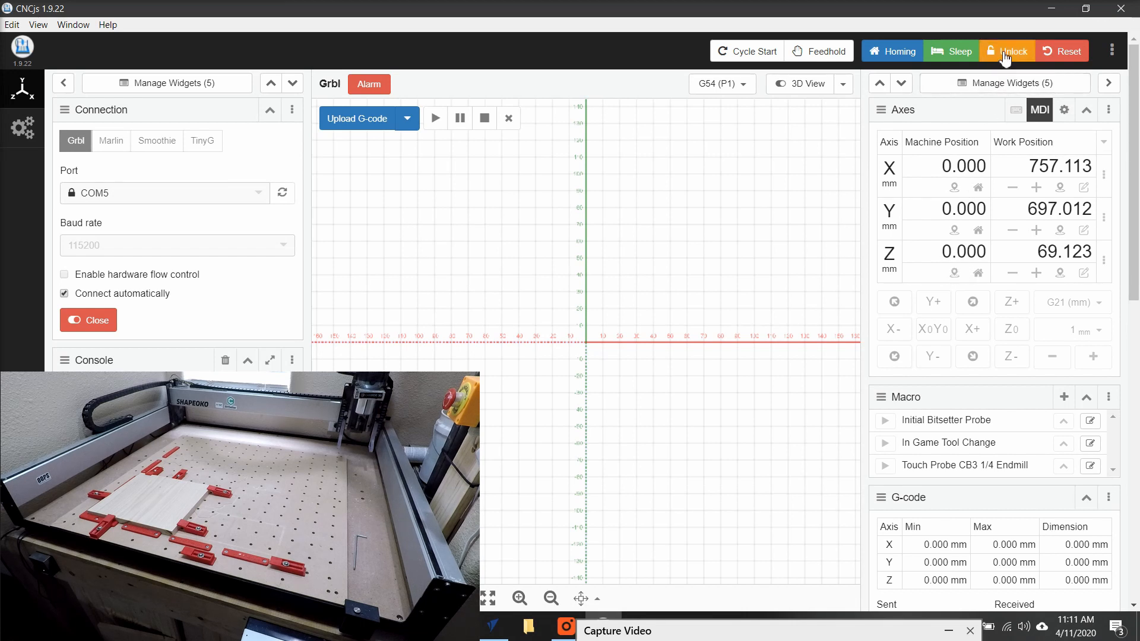
Unlock the alarmed machine and jog the X axis 1 mm in the negative direction.
click(1005, 58)
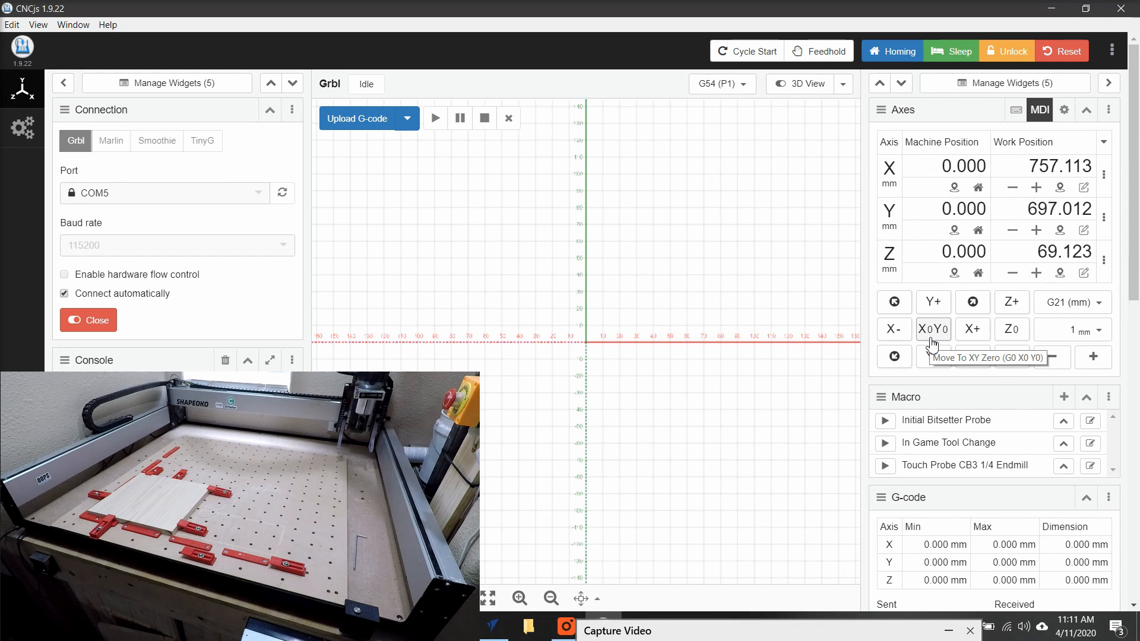
click(905, 335)
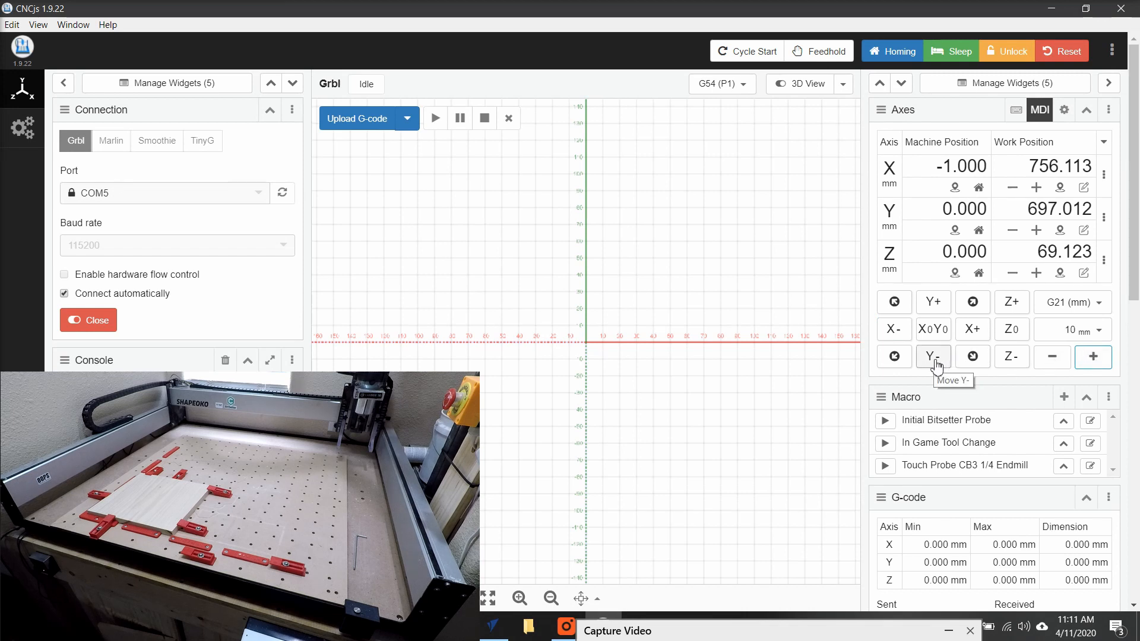
Jog the Y axis negative in 10 mm increments to about -780 mm machine position.
click(937, 365)
click(937, 364)
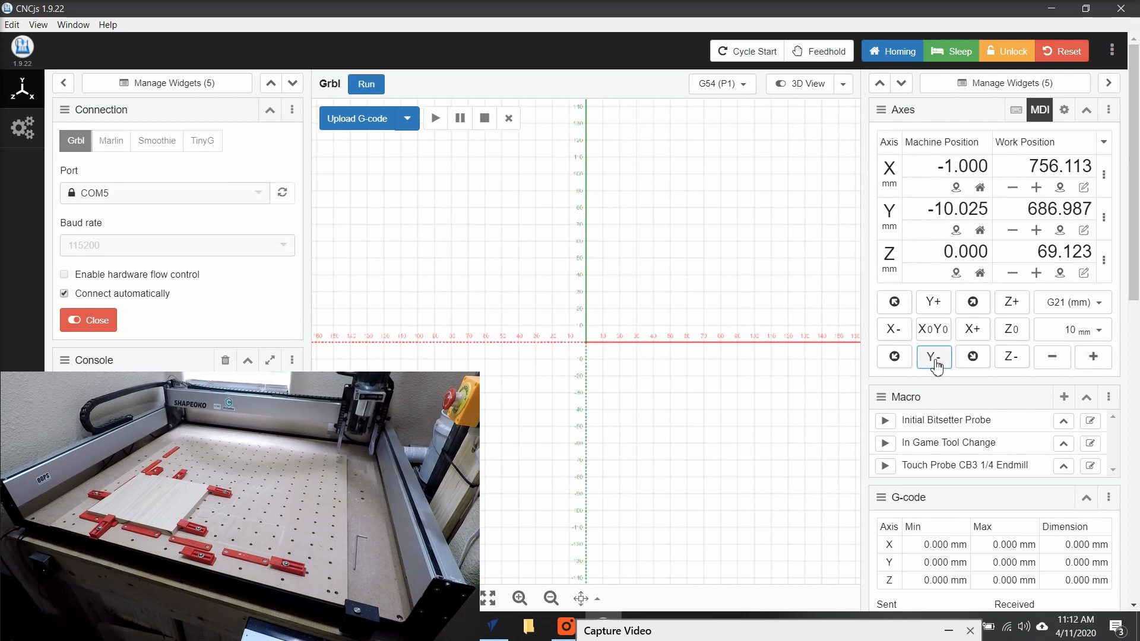
click(938, 365)
click(937, 365)
click(937, 365)
click(937, 365)
click(937, 365)
click(937, 365)
click(937, 365)
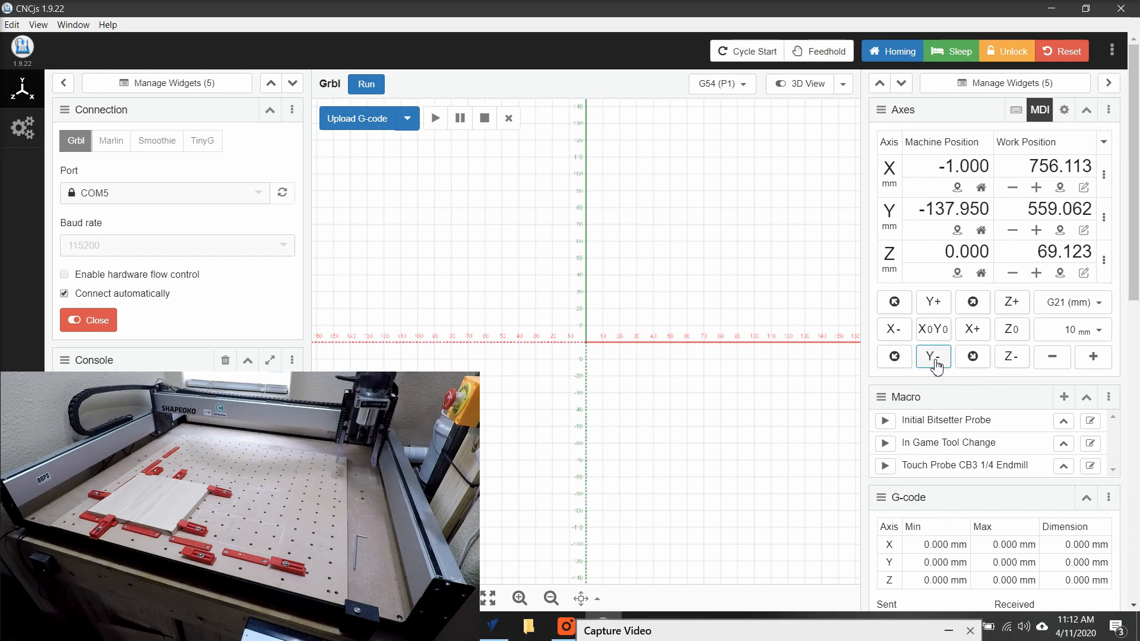
click(937, 365)
click(937, 365)
click(937, 365)
click(937, 364)
click(937, 365)
click(937, 364)
click(937, 364)
click(937, 364)
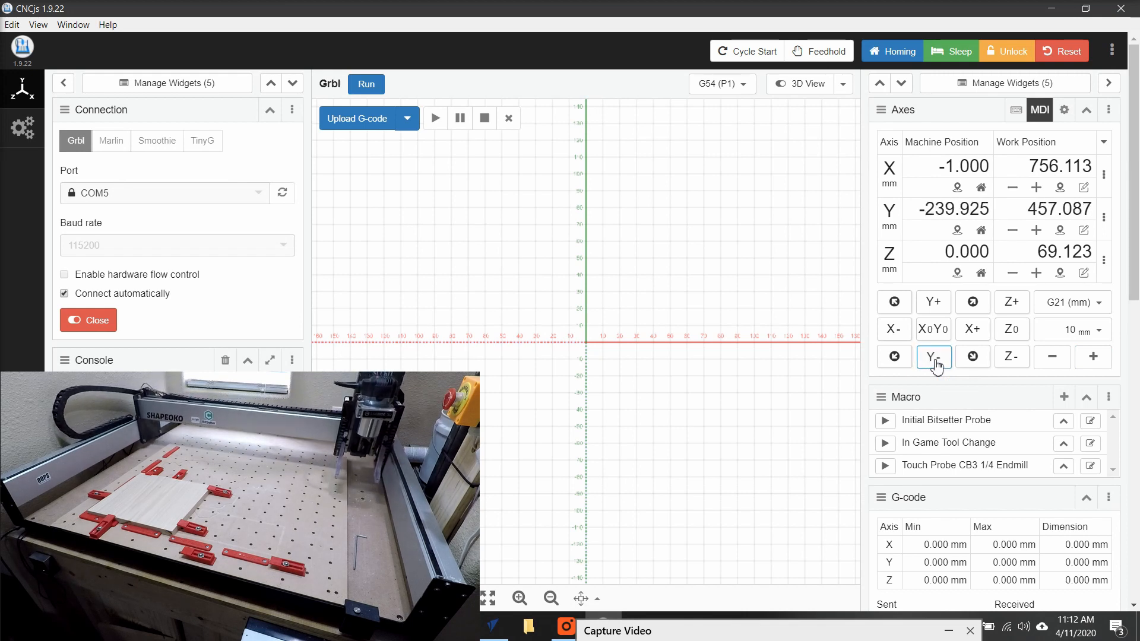
click(937, 365)
click(937, 365)
click(937, 365)
click(937, 365)
click(937, 365)
click(937, 365)
click(937, 365)
click(937, 365)
click(937, 365)
click(937, 364)
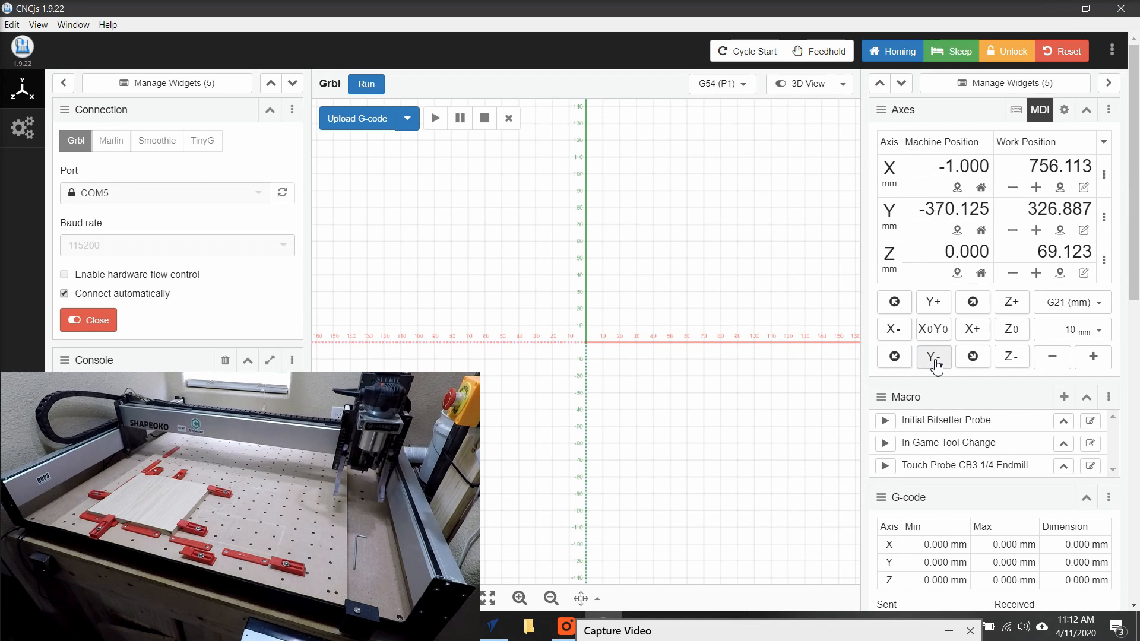
click(937, 365)
click(938, 364)
click(937, 364)
click(937, 365)
click(937, 364)
click(937, 364)
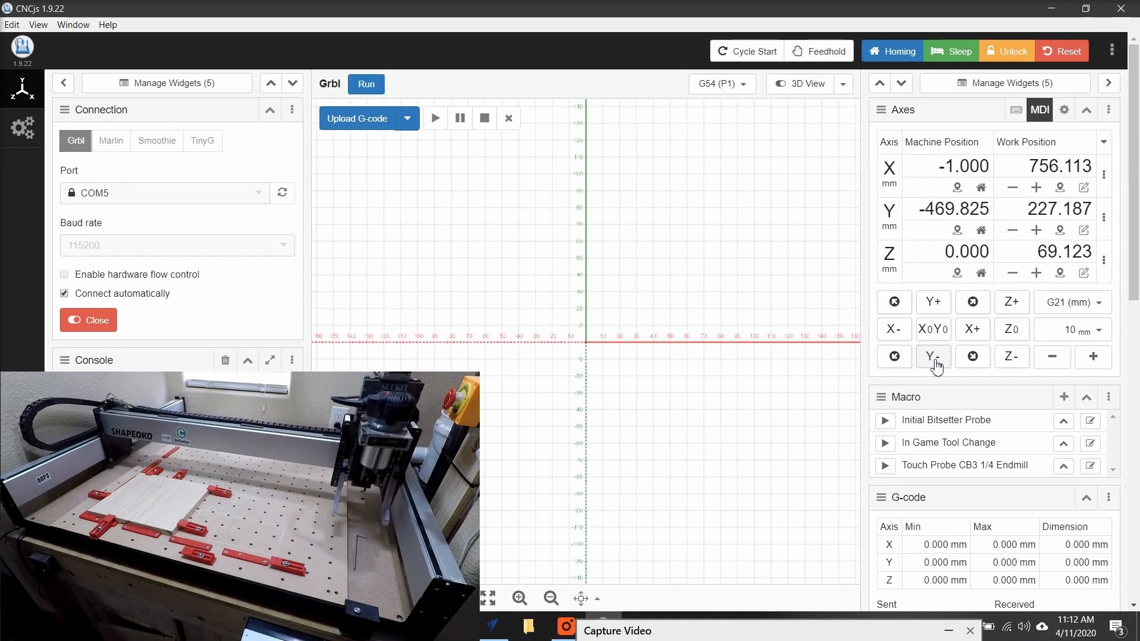
click(937, 365)
click(937, 365)
click(937, 364)
click(937, 365)
click(937, 364)
click(937, 364)
click(937, 364)
click(937, 365)
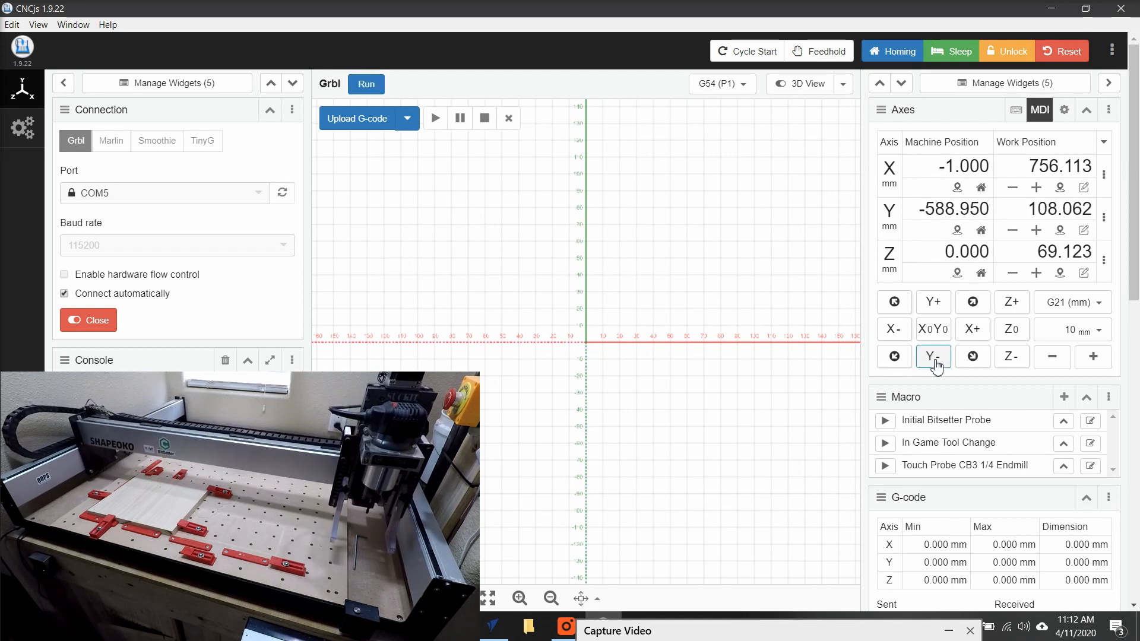
click(937, 365)
click(937, 365)
click(937, 364)
click(937, 365)
click(937, 364)
click(937, 365)
click(937, 364)
click(937, 365)
click(937, 364)
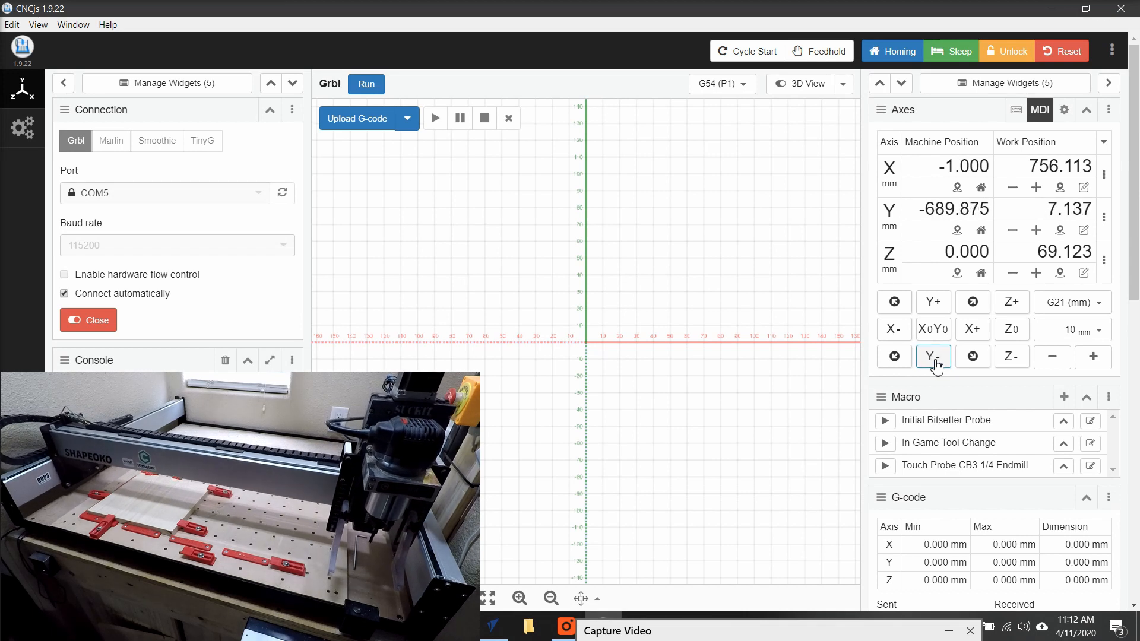
click(937, 365)
click(937, 365)
click(937, 365)
click(937, 365)
click(937, 365)
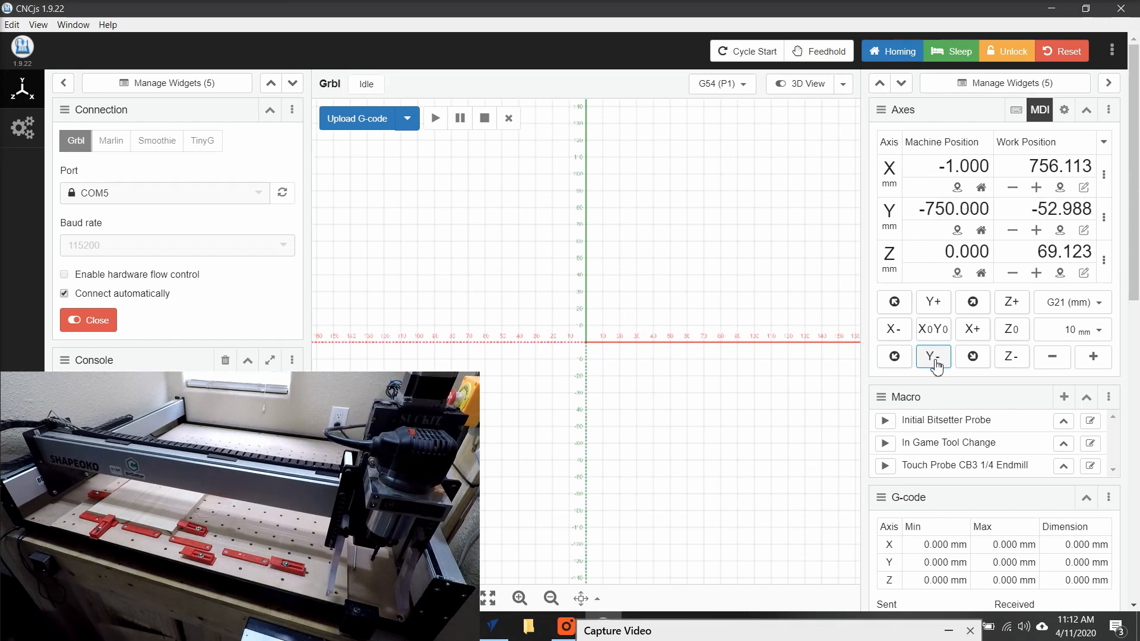
click(937, 365)
click(937, 364)
click(937, 364)
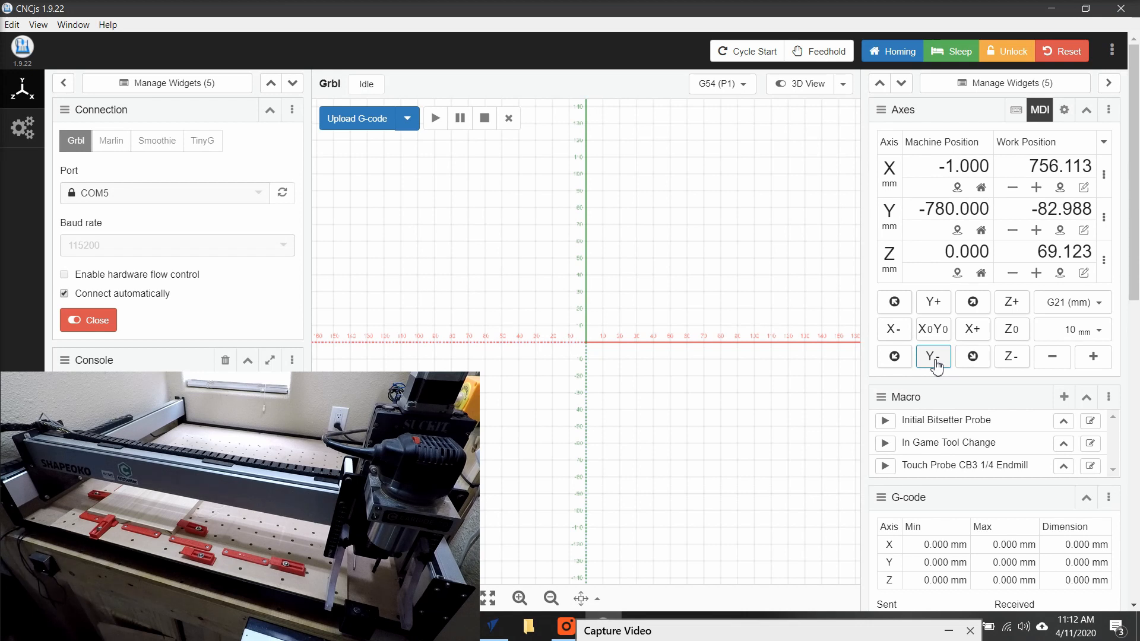
Enable keyboard jogging and lower the Z axis in 10 mm increments to -80 mm machine position.
scroll(937, 365, down, 10)
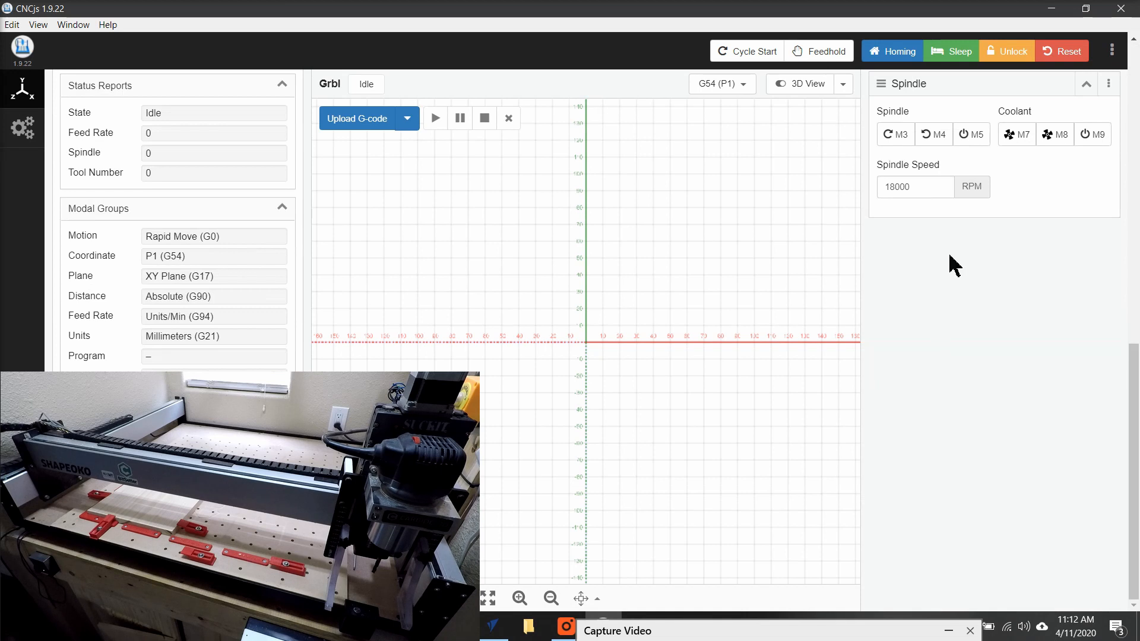
drag(1134, 380, 1127, 76)
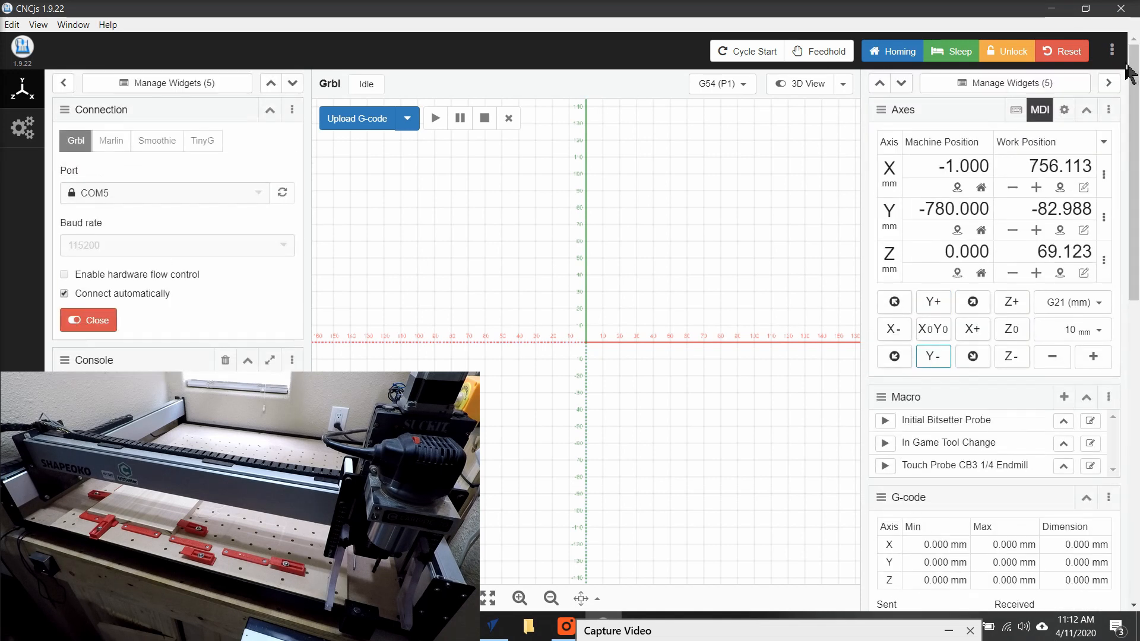
click(1015, 110)
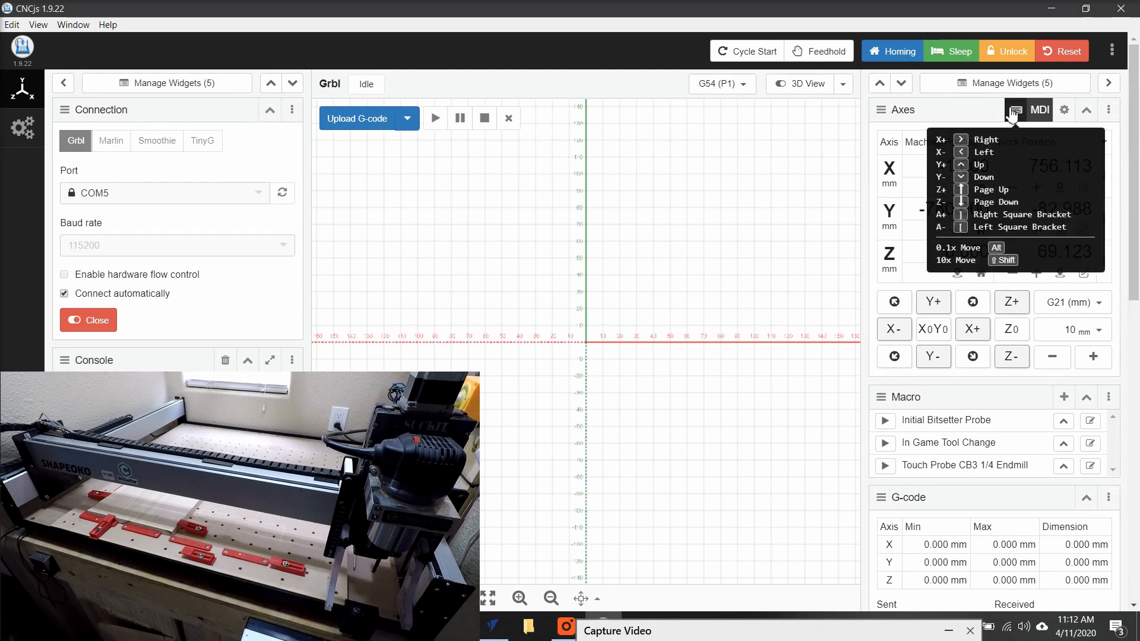
key(Page_Down)
key(Page_Down)
key(Page_Down)
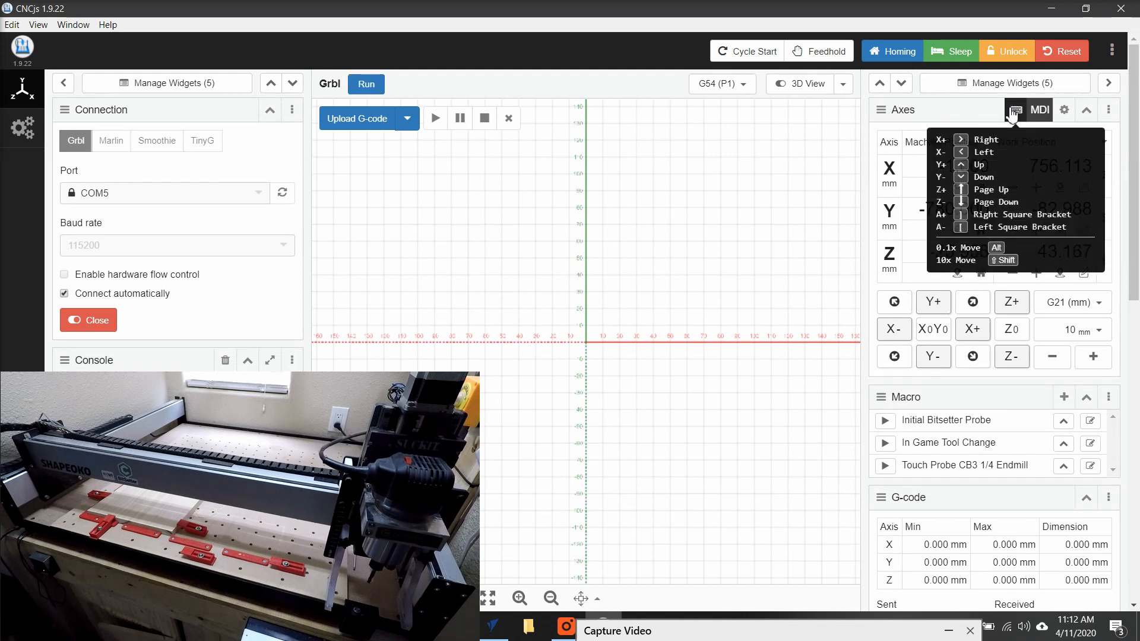
key(Page_Down)
key(Page_Down)
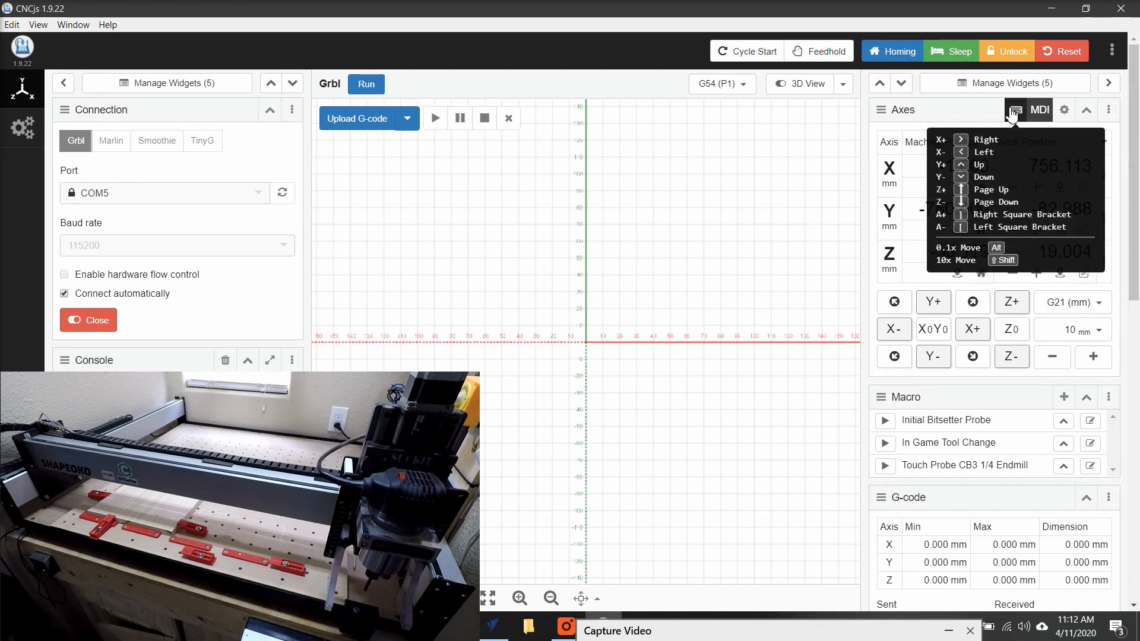
key(Page_Down)
key(Page_Down)
key(Page_Down)
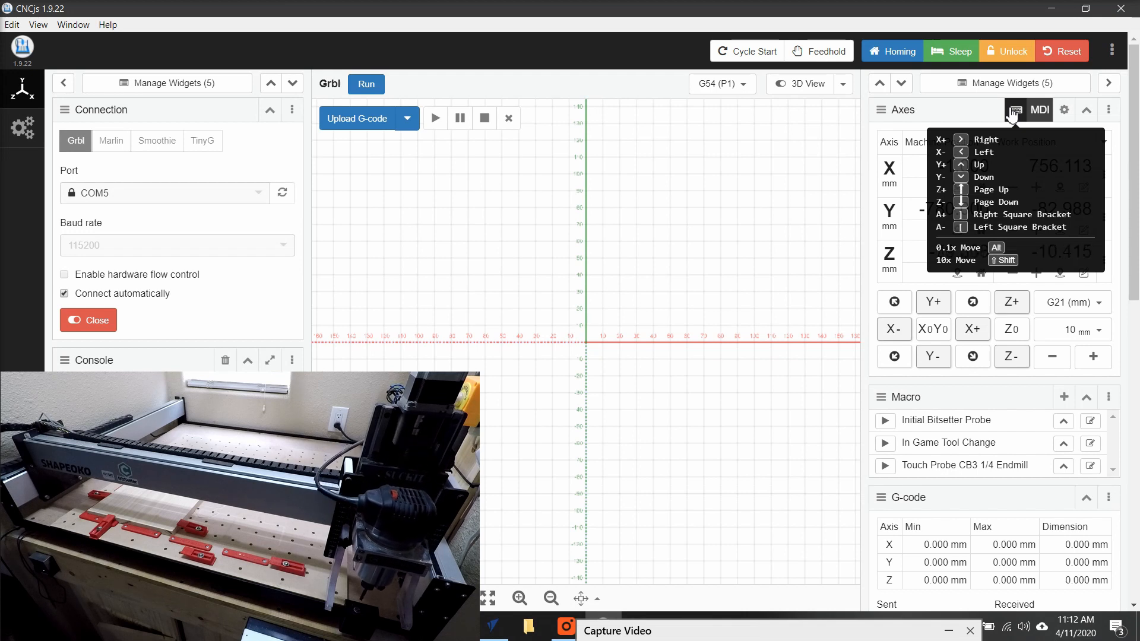
click(1015, 112)
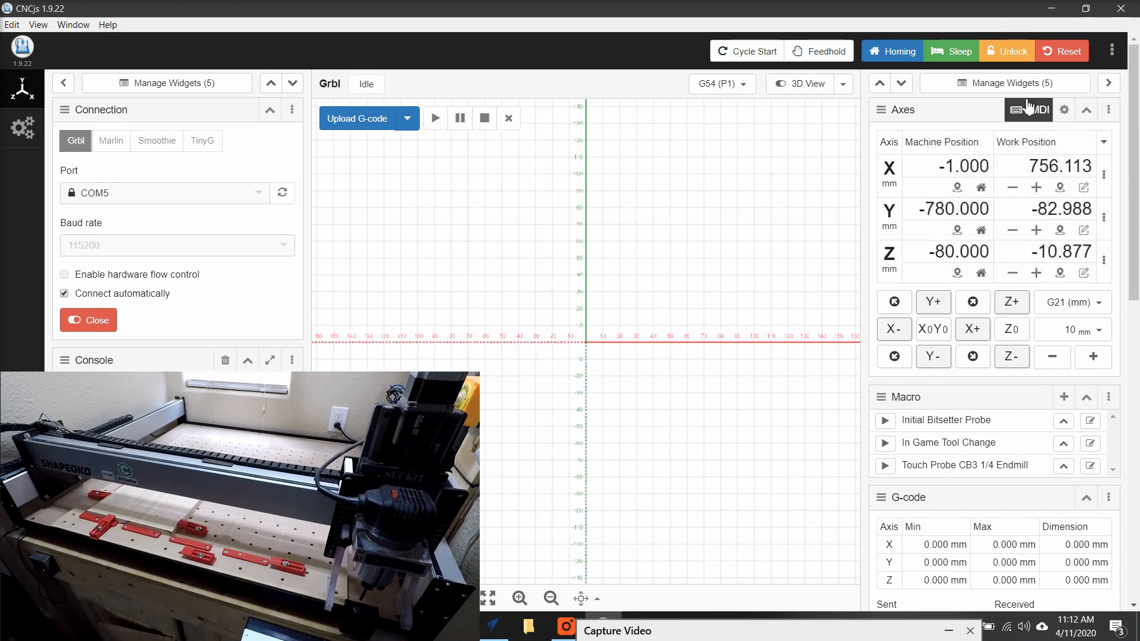
Reduce the jog step to 1 mm and jog Y further negative to -792 mm over the BitSetter.
click(1052, 356)
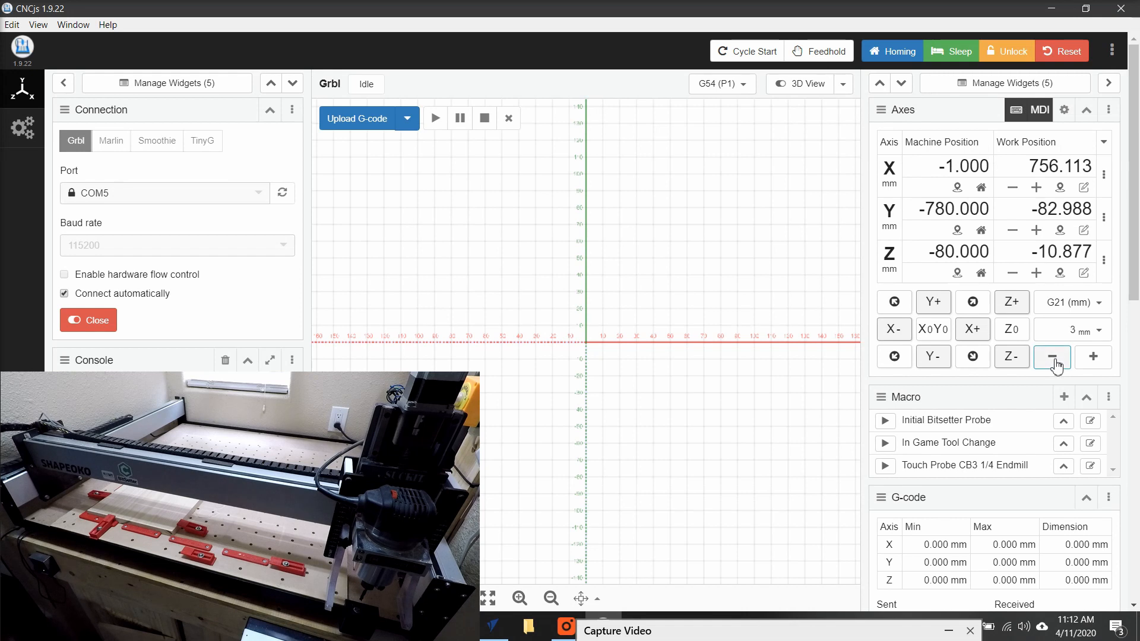
click(1054, 359)
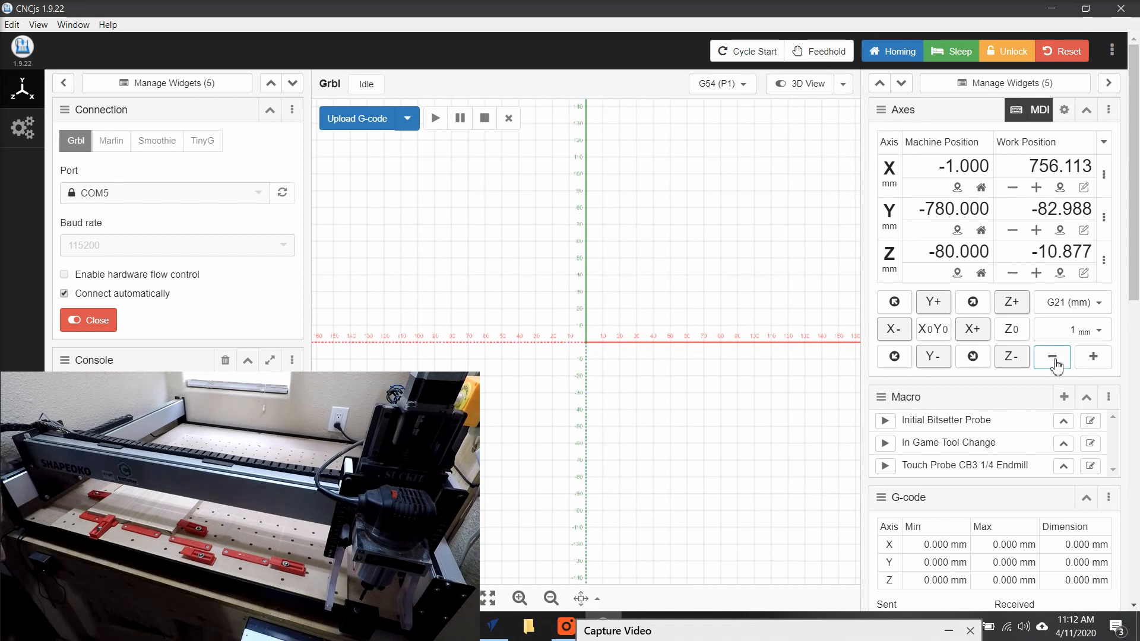
key(Down)
key(Down)
key(Down)
key(Down)
key(Down)
key(Down)
key(Down)
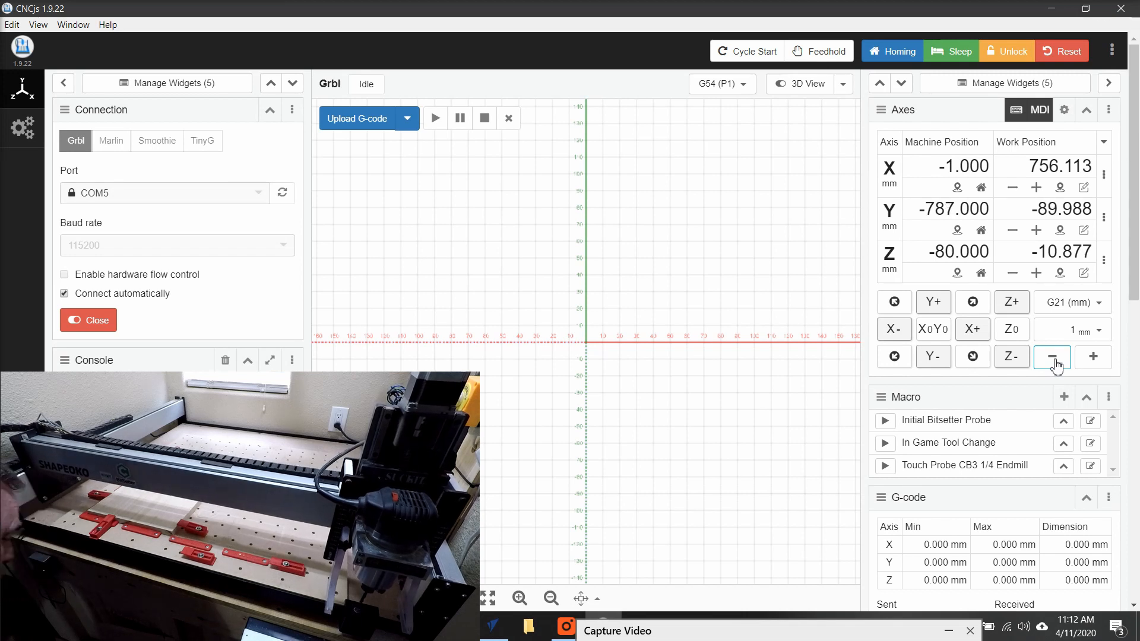
key(Down)
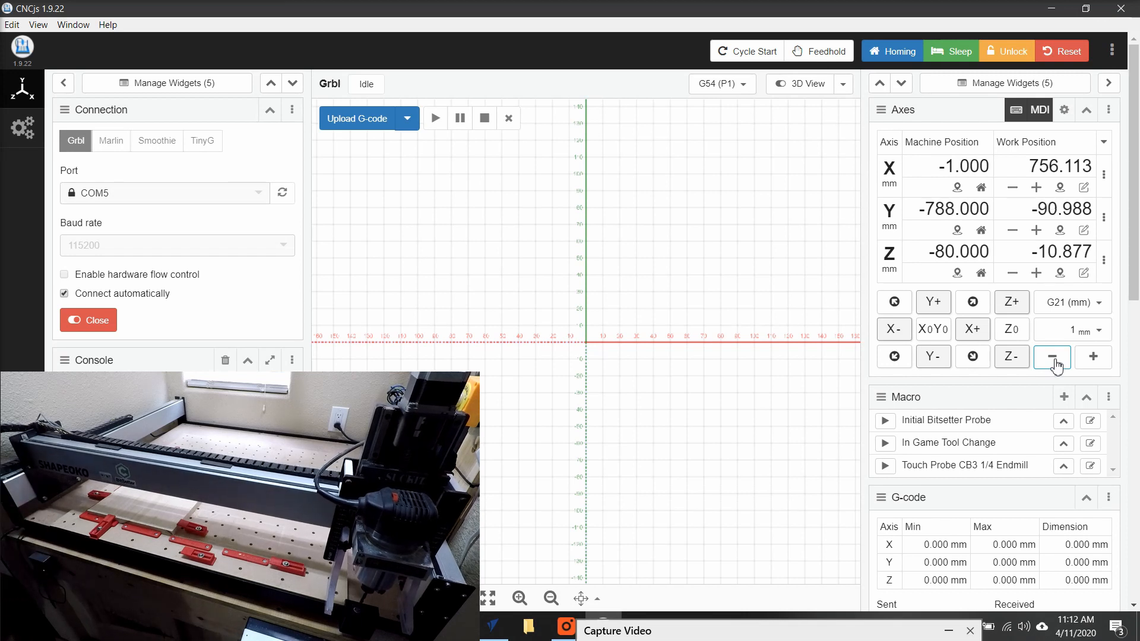
key(Down)
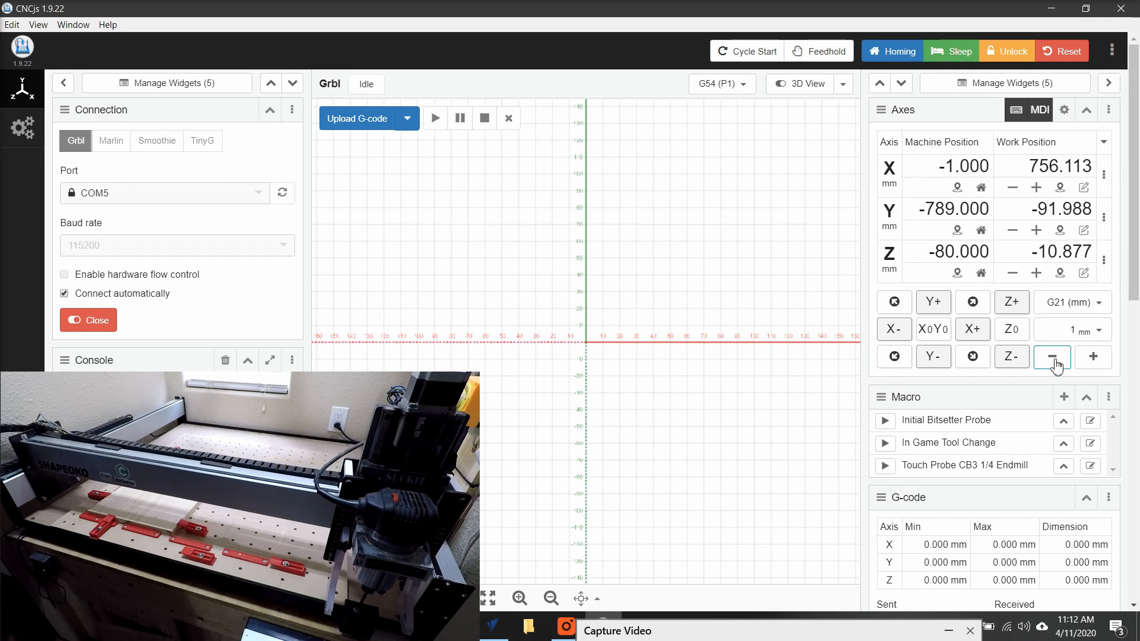
key(Down)
key(Down)
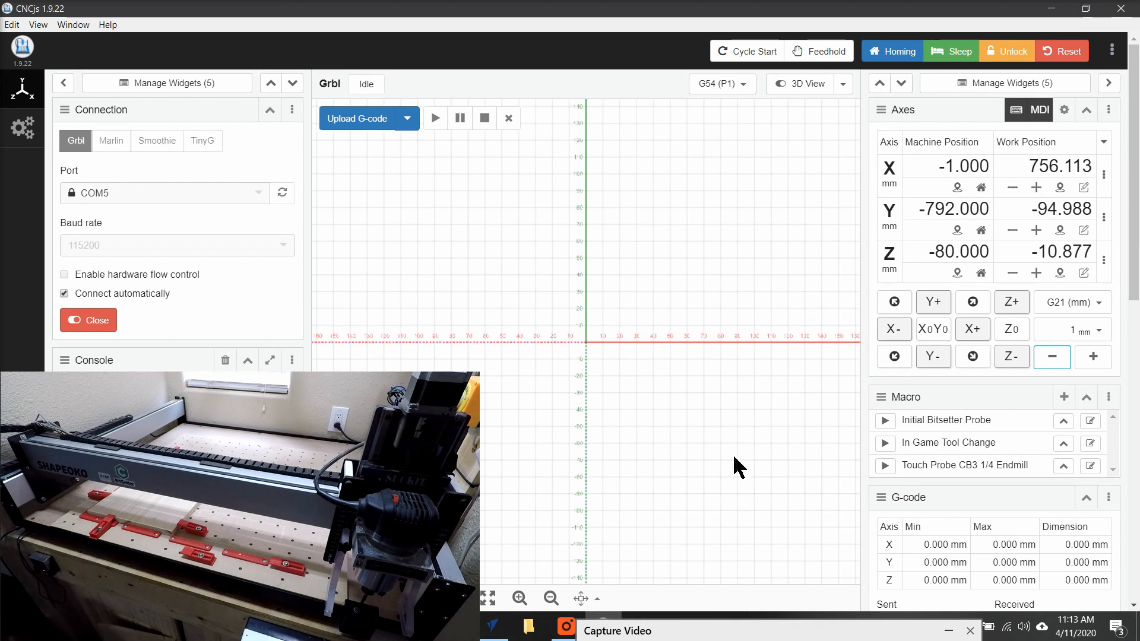
Run the Initial Bitsetter Probe macro.
click(884, 423)
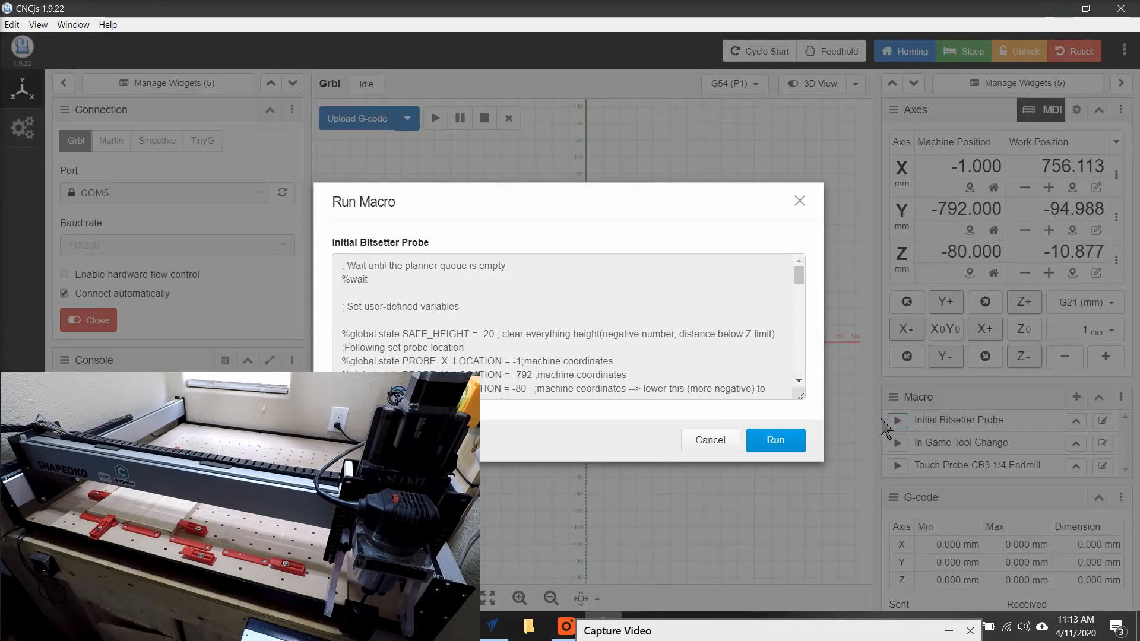
click(770, 440)
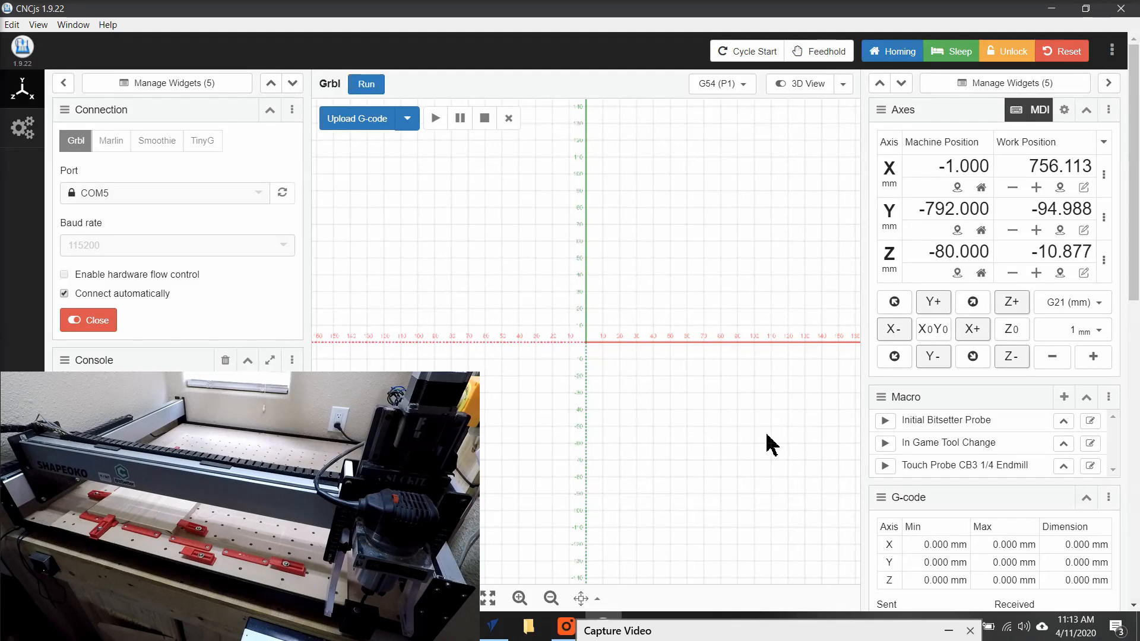
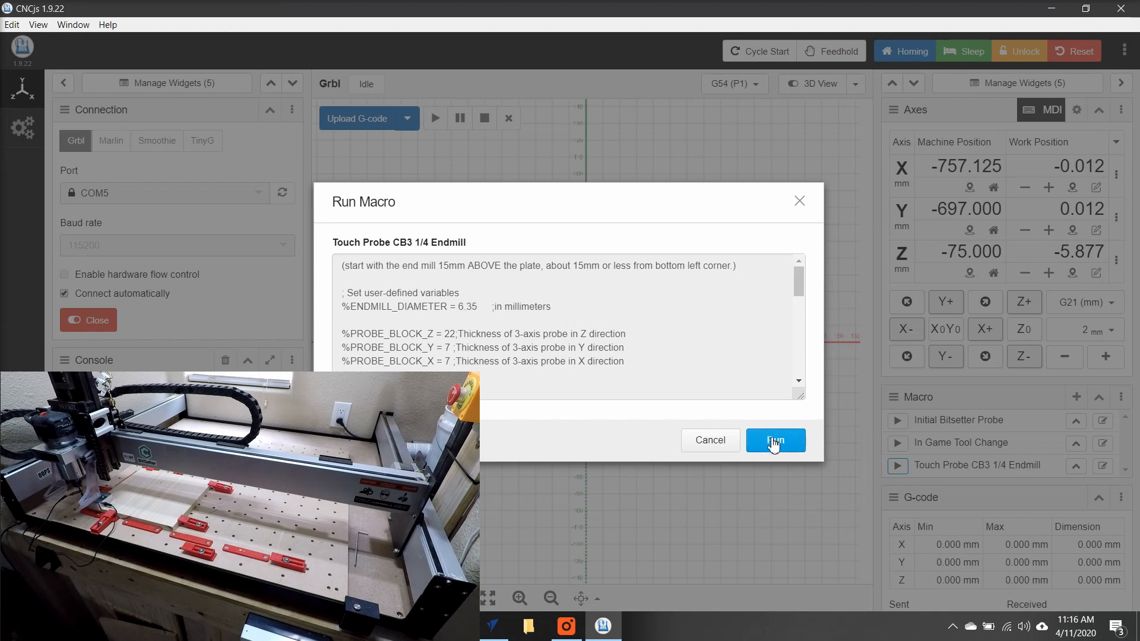
Run the Touch Probe CB3 1/4 Endmill macro to set the work zero on the workpiece.
click(774, 442)
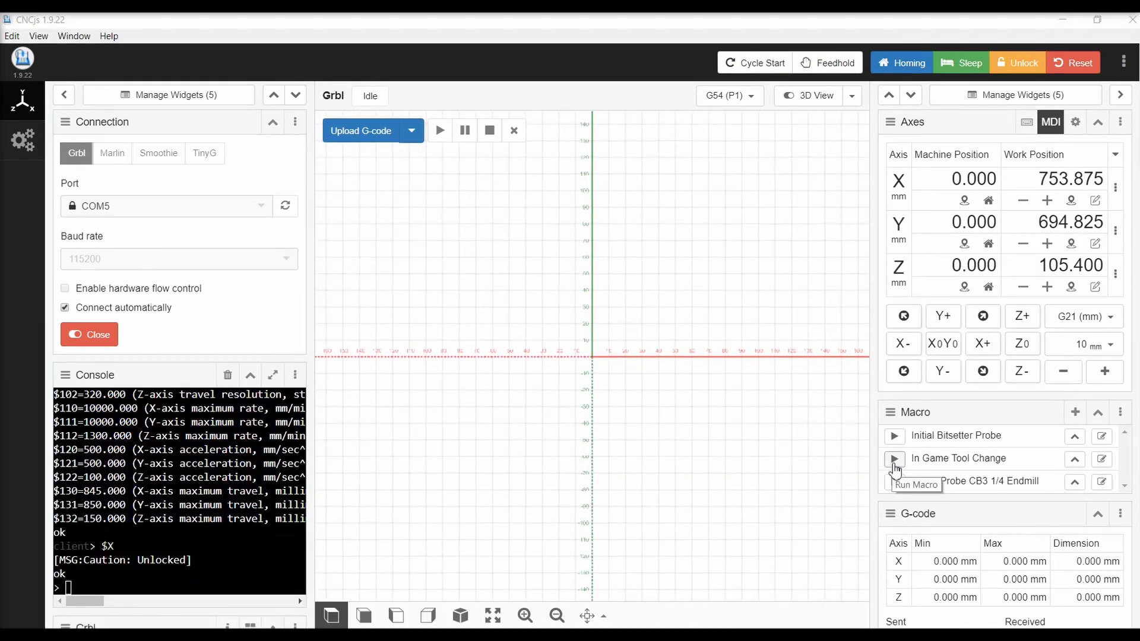
click(894, 463)
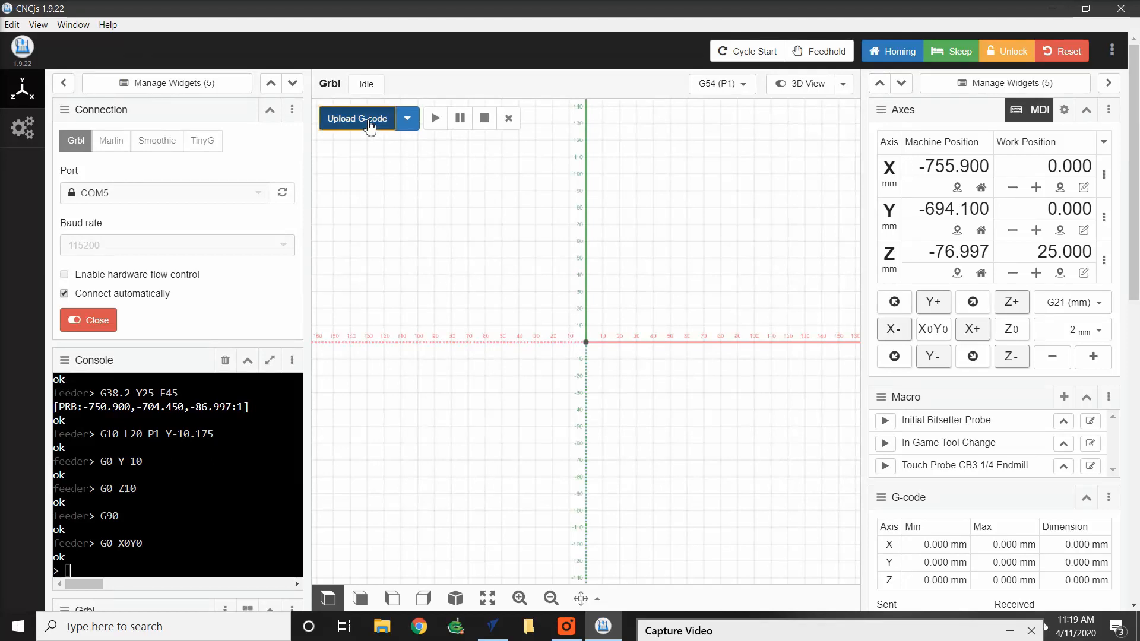
Load the TNT_Logo.gcode file from the Today gcode folder into the visualizer.
click(368, 122)
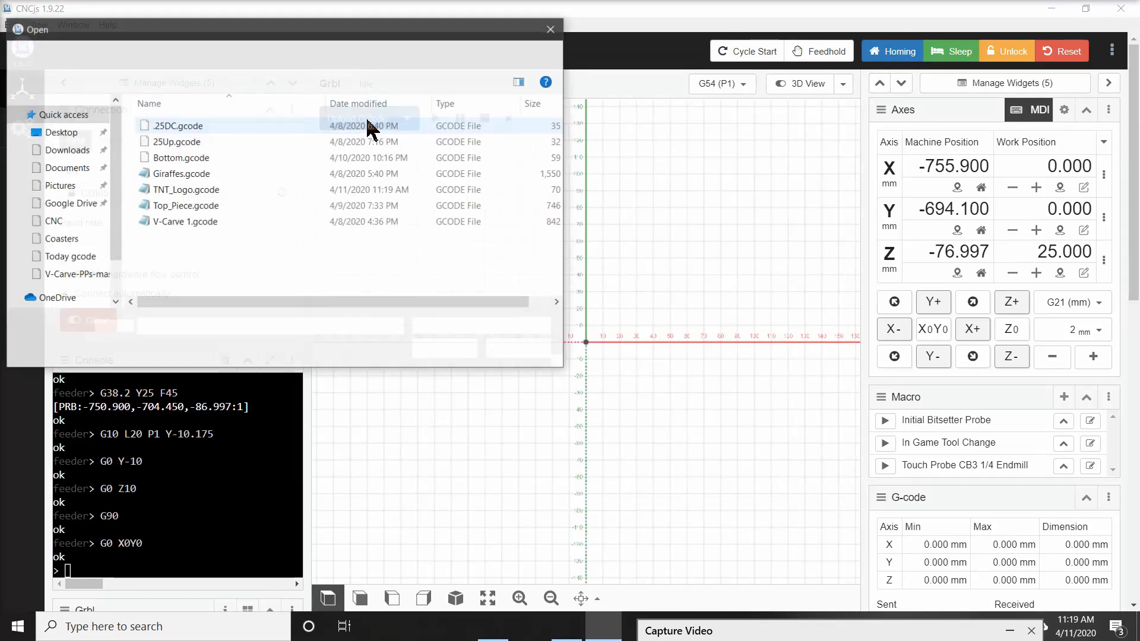
double_click(203, 191)
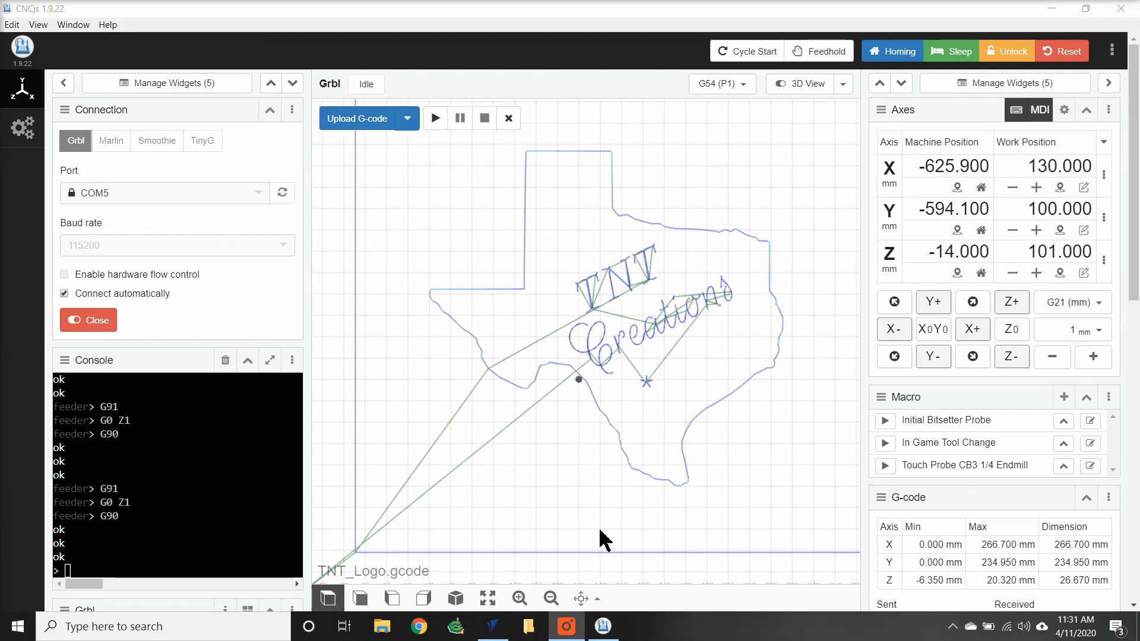
Start the loaded job and confirm resuming program execution at the tool change pause.
click(435, 122)
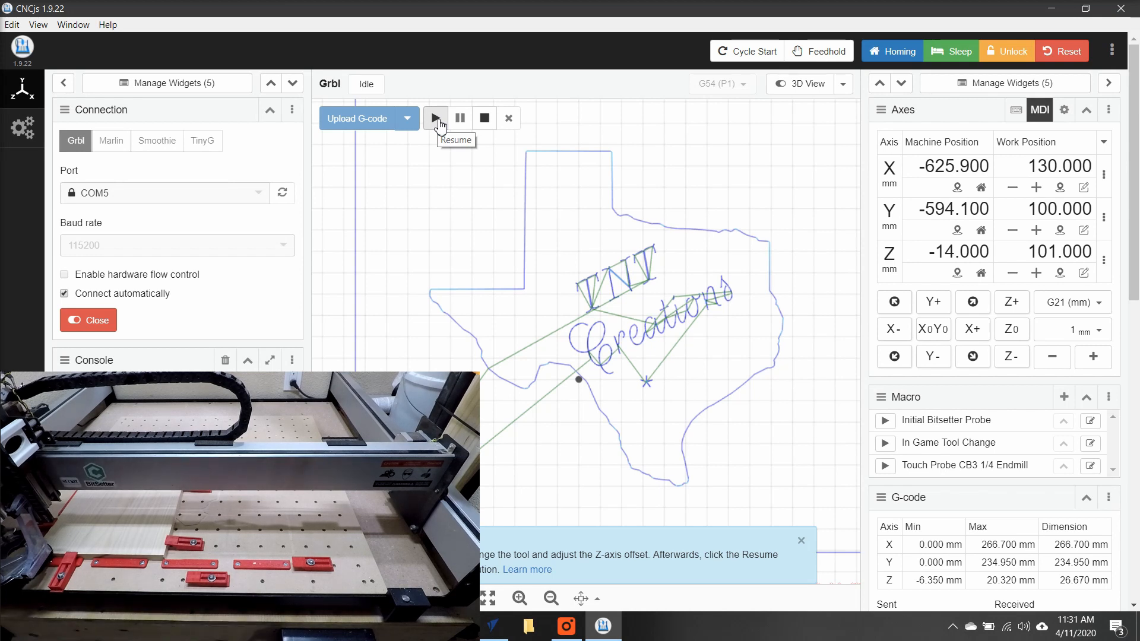
click(439, 122)
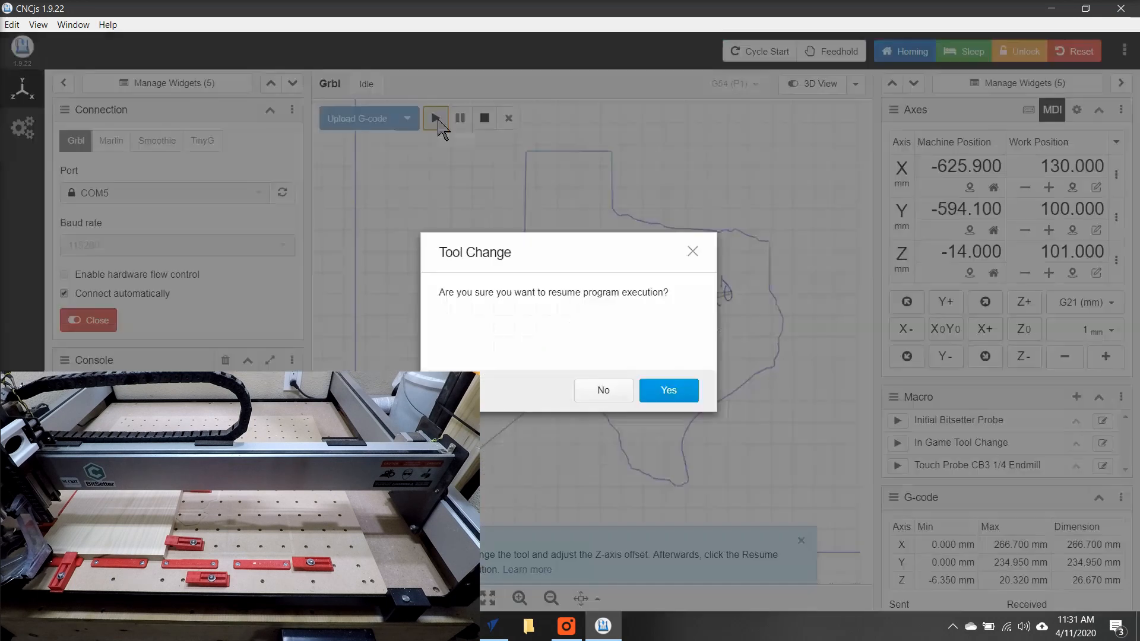
click(664, 392)
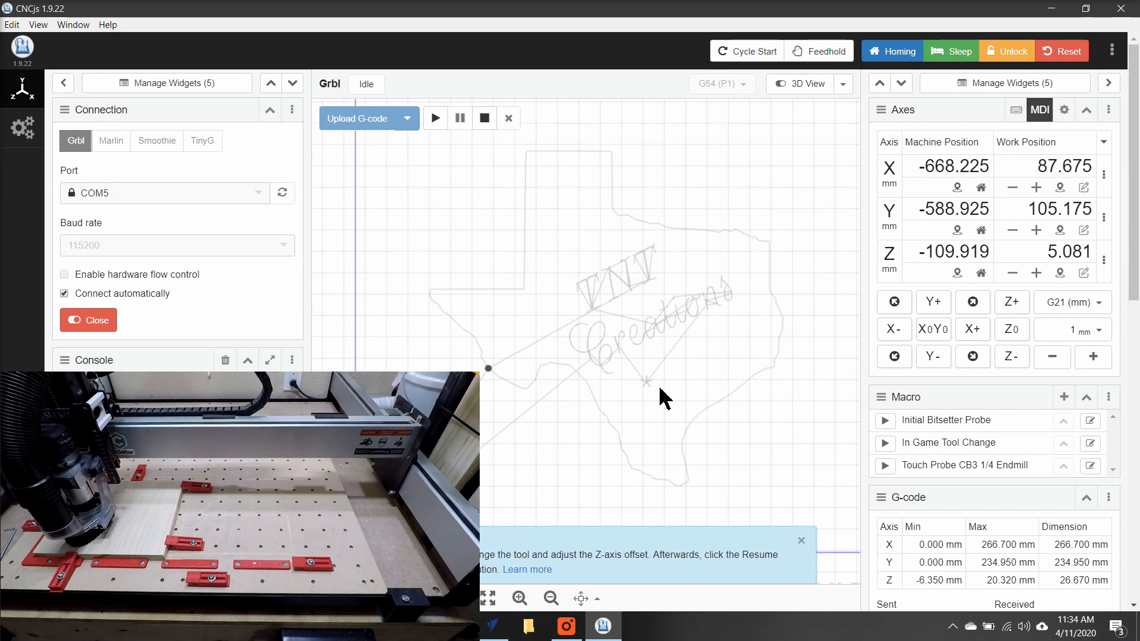
Run the In Game Tool Change macro and continue past its M0 program pause.
click(885, 445)
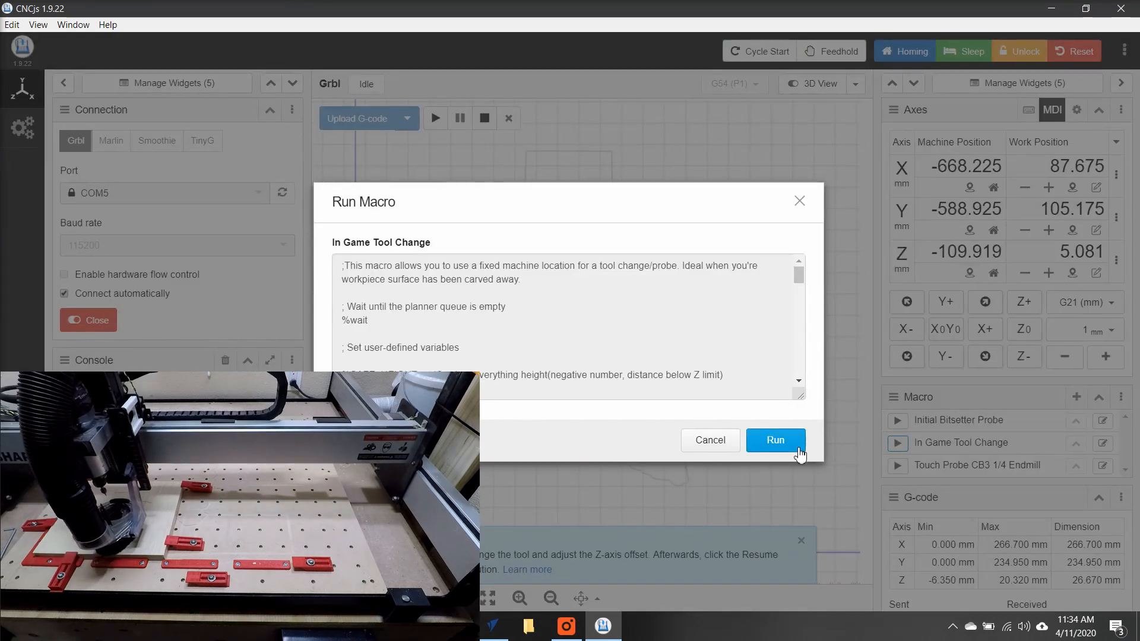
click(799, 449)
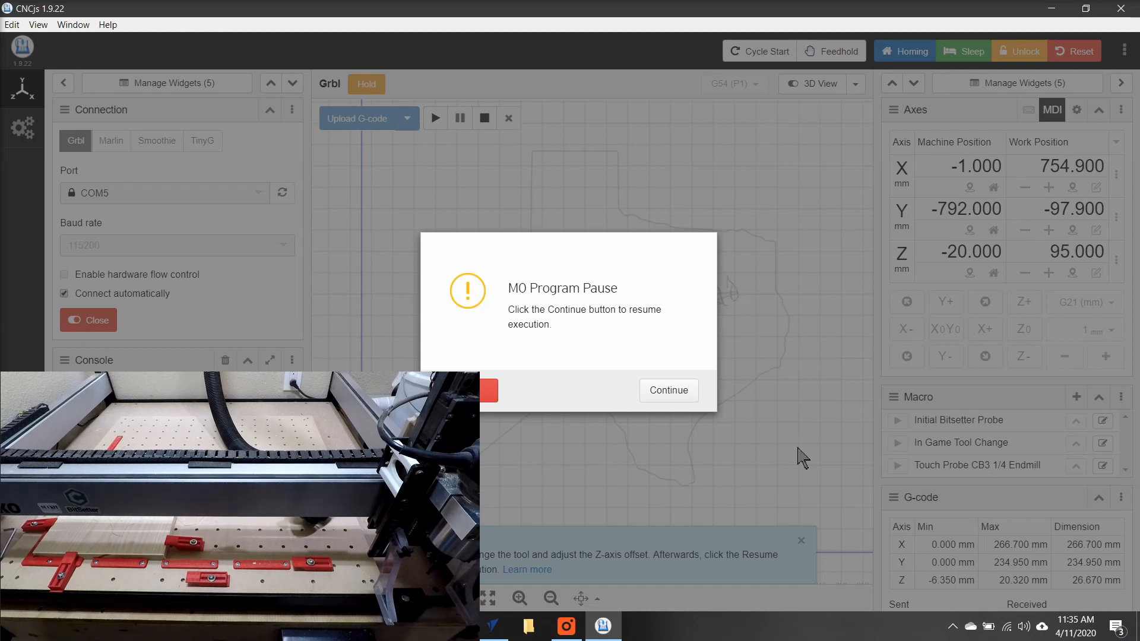
click(693, 393)
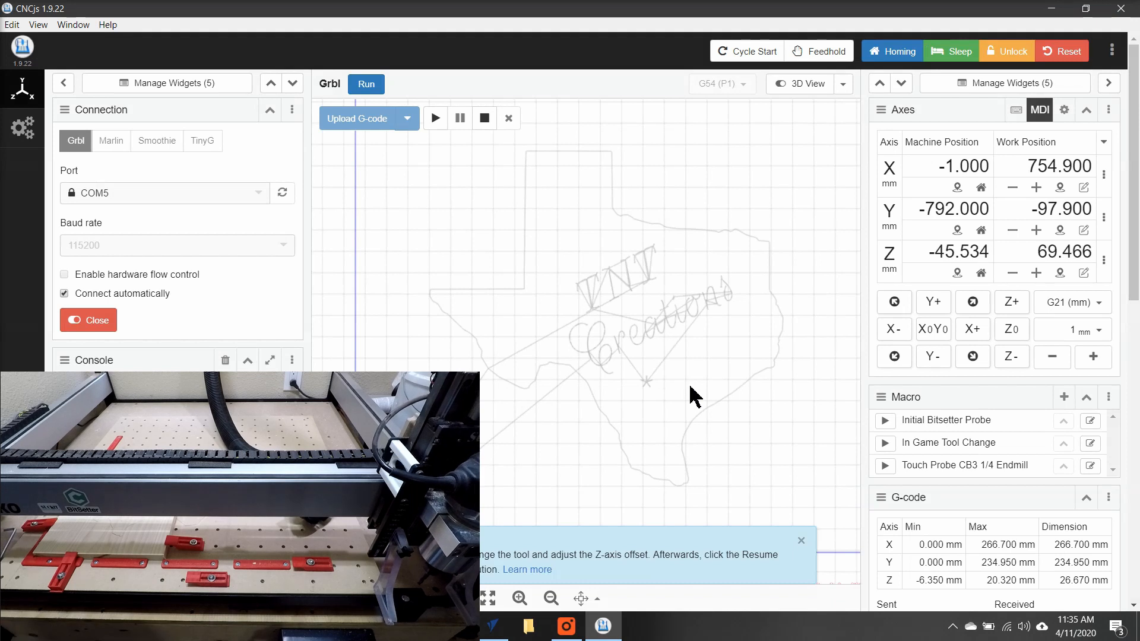